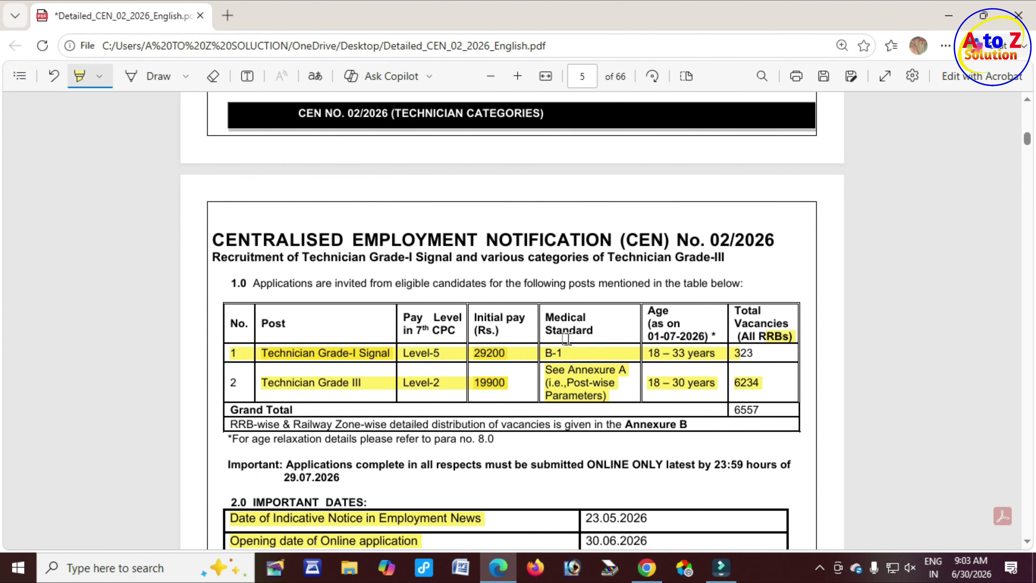
Draw pen marks under the Post heading, both technician posts, their pay levels and their initial pay in the vacancy table.
{"action": "left_click", "coordinate": [154, 75]}
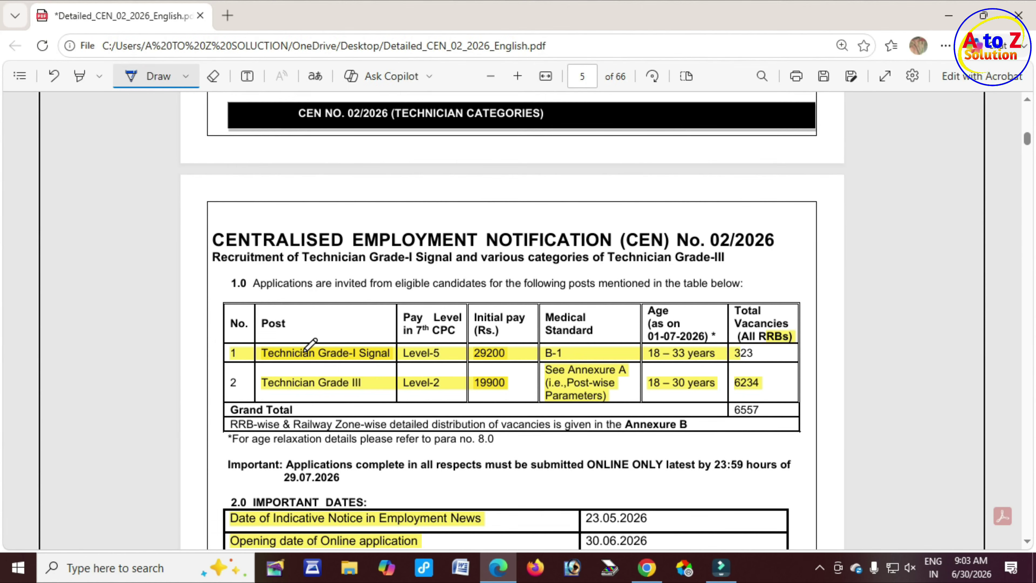
{"action": "mouse_move", "coordinate": [283, 330]}
{"action": "left_mouse_down"}
{"action": "mouse_move", "coordinate": [300, 332]}
{"action": "mouse_move", "coordinate": [345, 392]}
{"action": "left_mouse_up"}
{"action": "mouse_move", "coordinate": [431, 362]}
{"action": "left_mouse_down"}
{"action": "mouse_move", "coordinate": [448, 364]}
{"action": "mouse_move", "coordinate": [442, 396]}
{"action": "left_mouse_up"}
{"action": "left_click", "coordinate": [462, 368]}
{"action": "left_click_drag", "start_coordinate": [499, 362], "coordinate": [510, 362]}
{"action": "left_click_drag", "start_coordinate": [481, 394], "coordinate": [501, 387]}
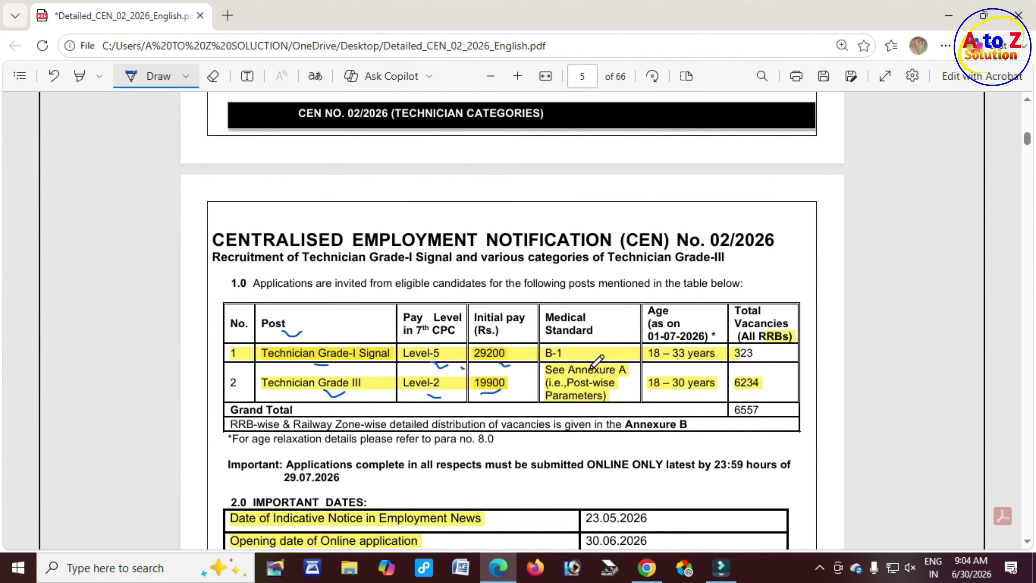
Mark the medical standard, the age heading and both age ranges with the pen, and circle the grand total of vacancies.
{"action": "left_click_drag", "start_coordinate": [580, 365], "coordinate": [599, 369]}
{"action": "left_click_drag", "start_coordinate": [664, 331], "coordinate": [686, 329]}
{"action": "left_click_drag", "start_coordinate": [658, 367], "coordinate": [683, 365]}
{"action": "left_click_drag", "start_coordinate": [654, 393], "coordinate": [670, 392]}
{"action": "mouse_move", "coordinate": [766, 405]}
{"action": "left_mouse_down"}
{"action": "mouse_move", "coordinate": [728, 407]}
{"action": "mouse_move", "coordinate": [750, 415]}
{"action": "mouse_move", "coordinate": [767, 403]}
{"action": "left_mouse_up"}
Tick the Important Dates heading and mark the indicative notice date and the online application opening date.
{"action": "scroll", "coordinate": [459, 390], "scroll_direction": "down", "scroll_amount": 5}
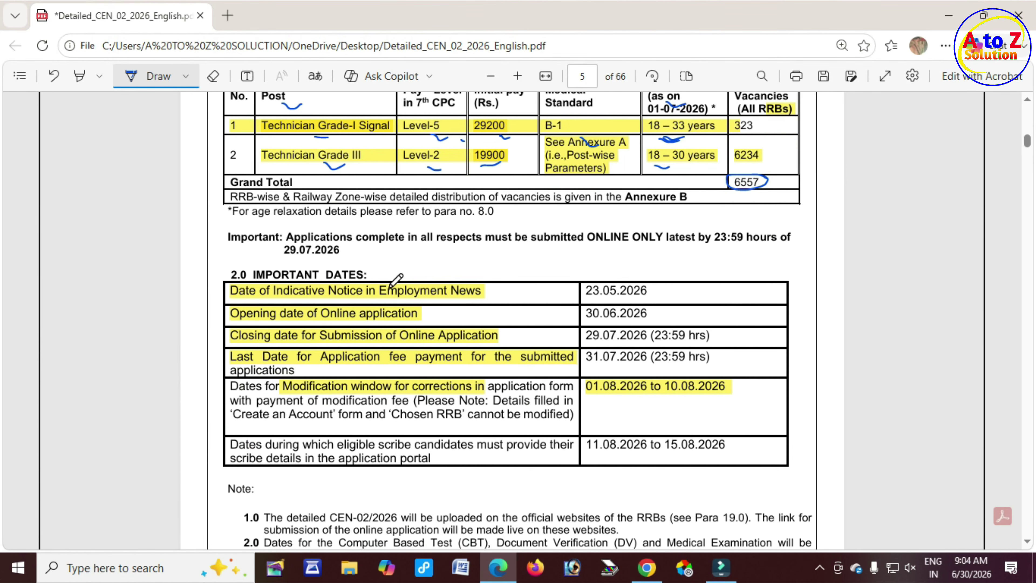
{"action": "left_click_drag", "start_coordinate": [368, 279], "coordinate": [389, 270]}
{"action": "left_click_drag", "start_coordinate": [611, 299], "coordinate": [635, 295]}
{"action": "left_click_drag", "start_coordinate": [426, 317], "coordinate": [445, 317]}
{"action": "left_click_drag", "start_coordinate": [638, 322], "coordinate": [660, 318]}
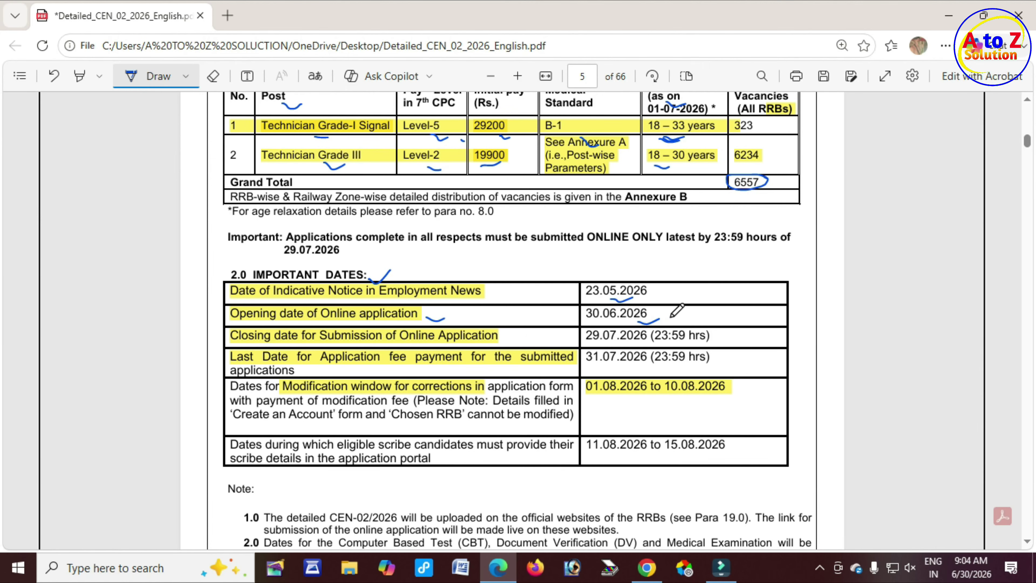
Underline the closing date, the last fee payment date and the modification window entries in the Important Dates table.
{"action": "left_click_drag", "start_coordinate": [492, 343], "coordinate": [506, 343]}
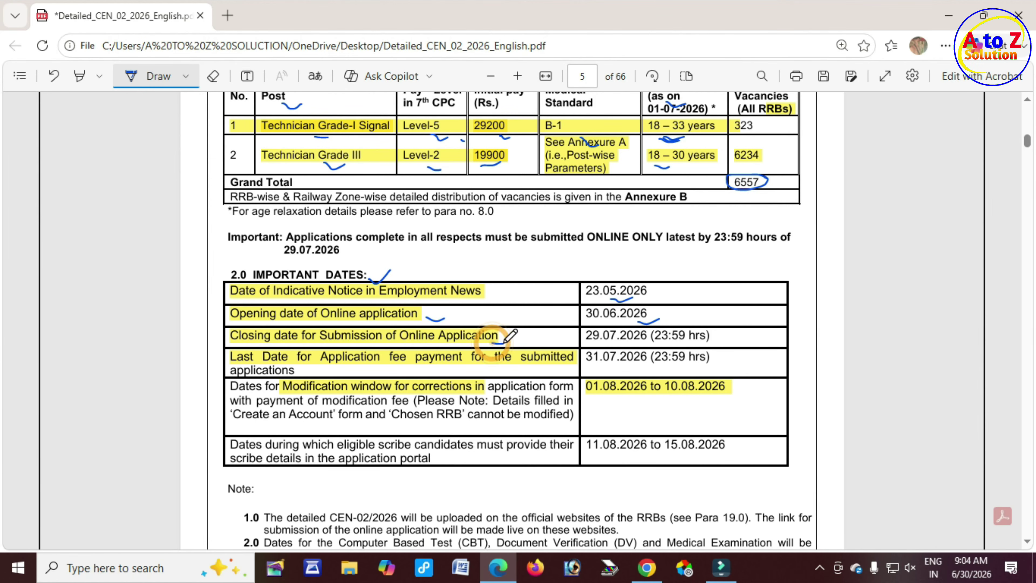
{"action": "left_click_drag", "start_coordinate": [617, 342], "coordinate": [628, 340]}
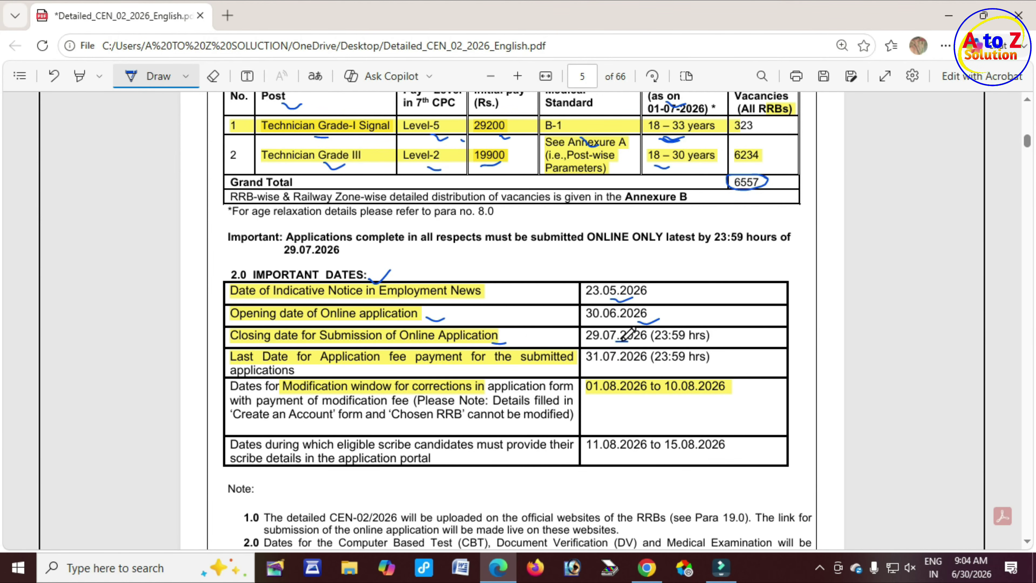
{"action": "left_click_drag", "start_coordinate": [518, 369], "coordinate": [537, 364]}
{"action": "left_click_drag", "start_coordinate": [601, 365], "coordinate": [620, 365]}
{"action": "left_click_drag", "start_coordinate": [425, 391], "coordinate": [449, 392]}
{"action": "left_click_drag", "start_coordinate": [602, 391], "coordinate": [714, 393]}
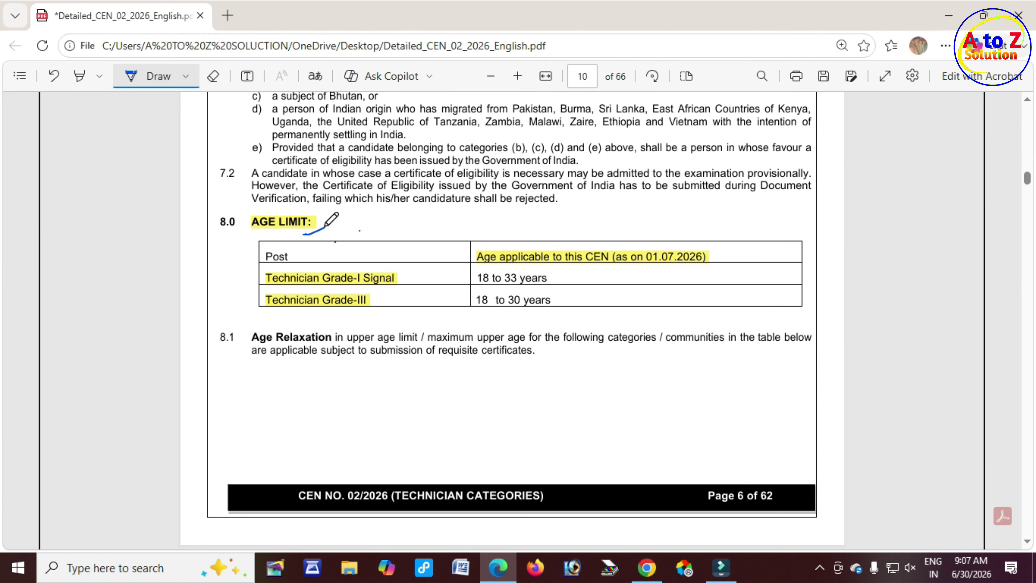
Underline Technician Grade-I Signal and Technician Grade-III with their age ranges in the Age Limit table.
{"action": "left_click_drag", "start_coordinate": [353, 289], "coordinate": [376, 288]}
{"action": "left_click_drag", "start_coordinate": [500, 288], "coordinate": [521, 283]}
{"action": "left_click_drag", "start_coordinate": [363, 310], "coordinate": [381, 308]}
{"action": "mouse_move", "coordinate": [482, 310]}
{"action": "left_mouse_down"}
{"action": "mouse_move", "coordinate": [522, 286]}
{"action": "mouse_move", "coordinate": [529, 309]}
{"action": "left_mouse_up"}
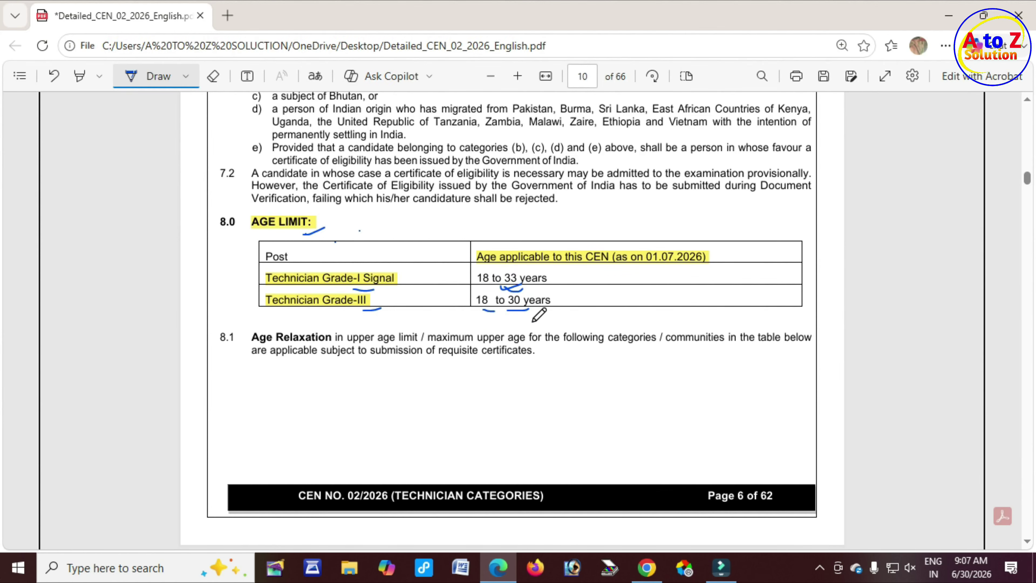
Mark the Community / Category heading and the SC & ST, OBC and ex-servicemen age relaxations in Table 1.
{"action": "scroll", "coordinate": [456, 322], "scroll_direction": "down", "scroll_amount": 10}
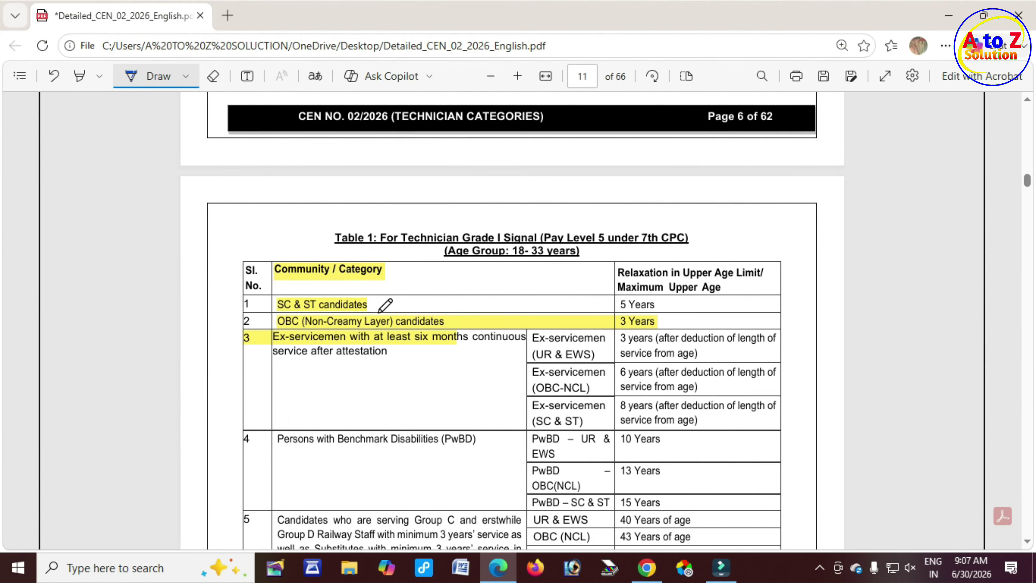
{"action": "mouse_move", "coordinate": [371, 279]}
{"action": "left_mouse_down"}
{"action": "mouse_move", "coordinate": [391, 274]}
{"action": "mouse_move", "coordinate": [393, 306]}
{"action": "left_mouse_up"}
{"action": "left_click_drag", "start_coordinate": [660, 308], "coordinate": [675, 305]}
{"action": "left_click_drag", "start_coordinate": [443, 326], "coordinate": [451, 325]}
{"action": "left_click_drag", "start_coordinate": [665, 325], "coordinate": [696, 315]}
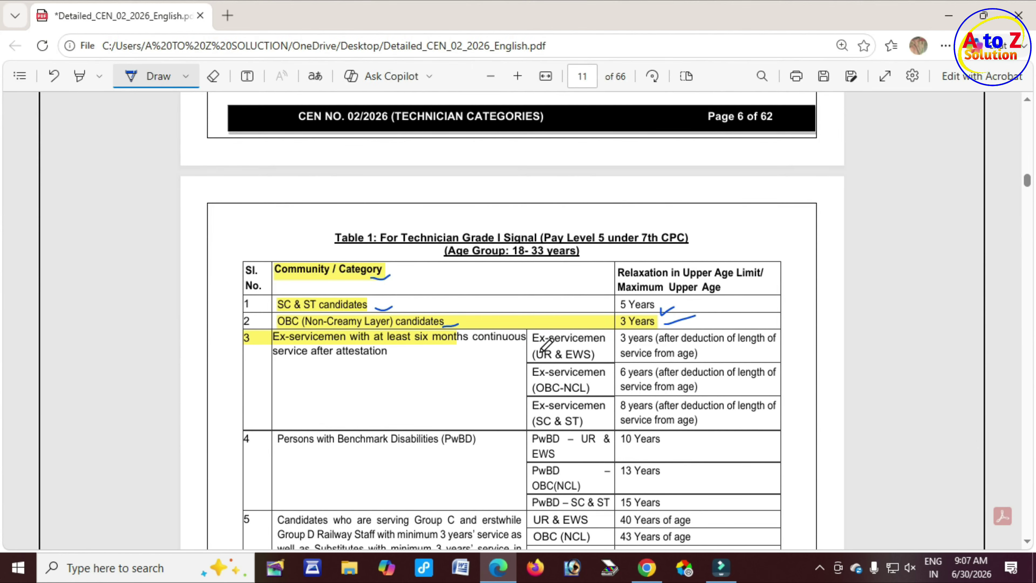
{"action": "left_click_drag", "start_coordinate": [628, 347], "coordinate": [651, 345]}
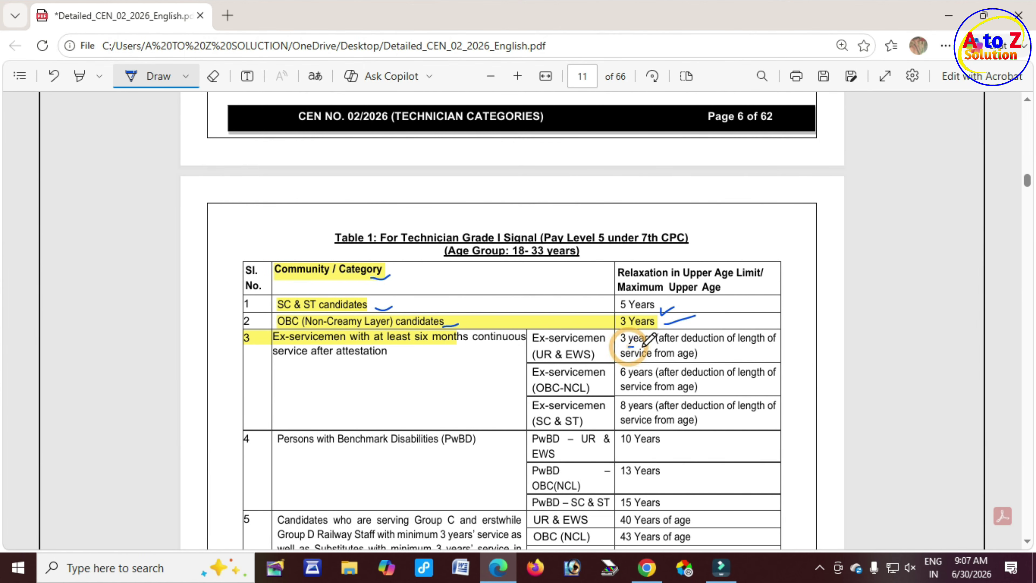
Underline the all-candidates fee and refund amounts and the reserved categories in the Examination Fee table.
{"action": "scroll", "coordinate": [648, 351], "scroll_direction": "down", "scroll_amount": 2}
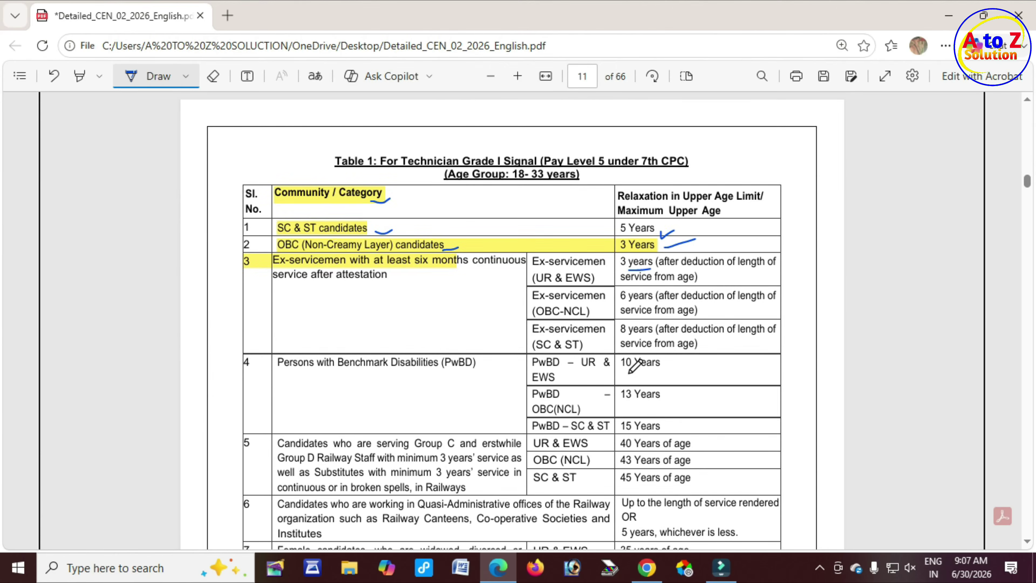
{"action": "scroll", "coordinate": [632, 365], "scroll_direction": "down", "scroll_amount": 7}
{"action": "scroll", "coordinate": [612, 366], "scroll_direction": "down", "scroll_amount": 1}
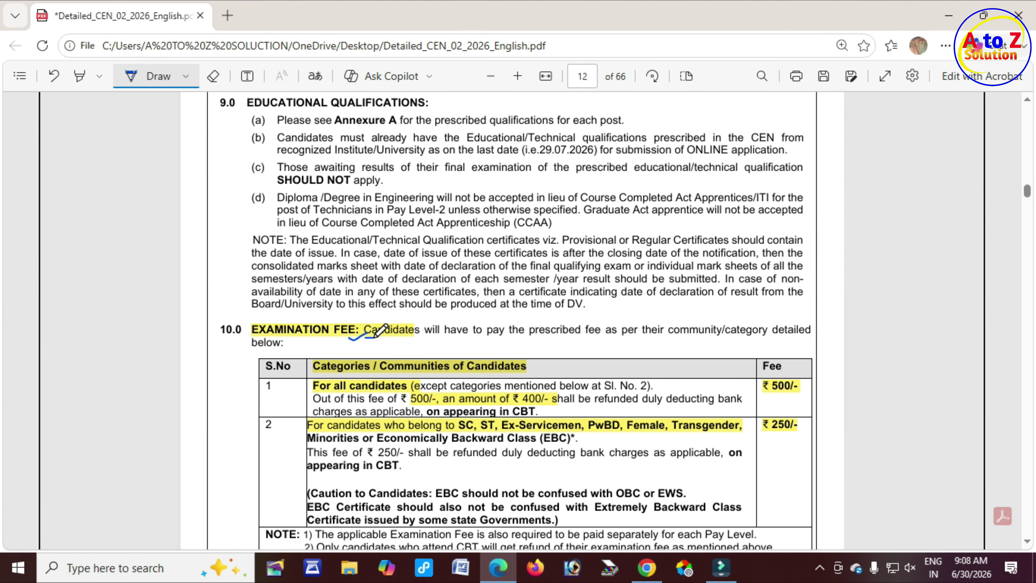
{"action": "mouse_move", "coordinate": [401, 375]}
{"action": "left_mouse_down"}
{"action": "mouse_move", "coordinate": [414, 373]}
{"action": "mouse_move", "coordinate": [396, 390]}
{"action": "mouse_move", "coordinate": [435, 412]}
{"action": "left_mouse_up"}
{"action": "left_click_drag", "start_coordinate": [512, 404], "coordinate": [555, 399]}
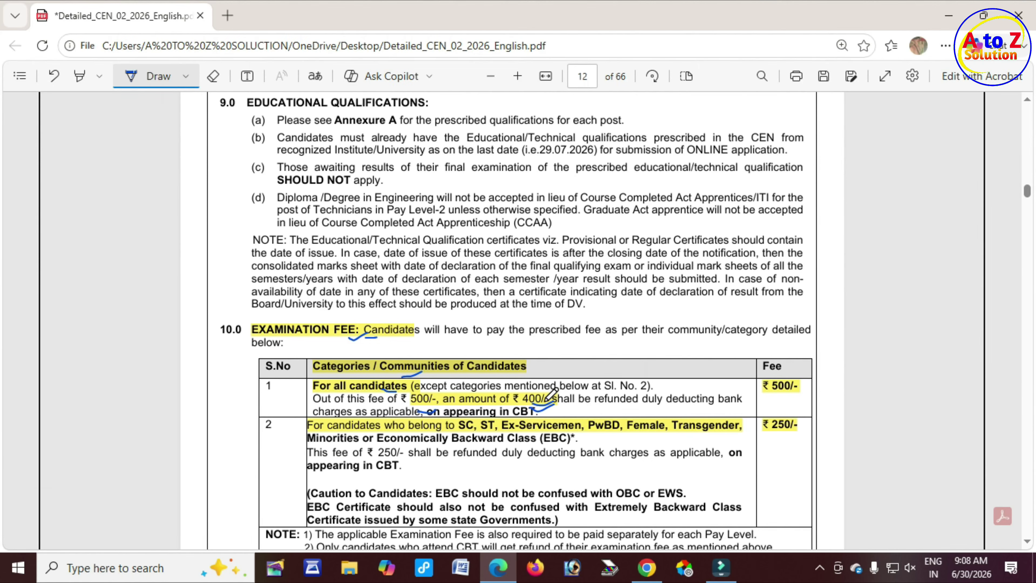
{"action": "scroll", "coordinate": [561, 392], "scroll_direction": "down", "scroll_amount": 2}
{"action": "left_click_drag", "start_coordinate": [463, 353], "coordinate": [676, 355]}
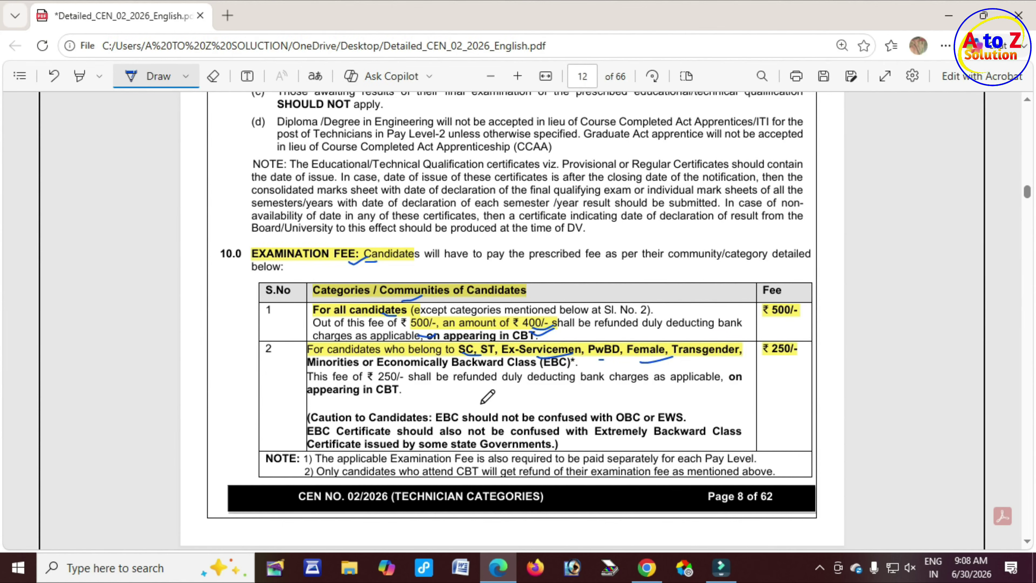
{"action": "mouse_move", "coordinate": [402, 366]}
{"action": "left_mouse_down"}
{"action": "mouse_move", "coordinate": [377, 374]}
{"action": "mouse_move", "coordinate": [403, 383]}
{"action": "mouse_move", "coordinate": [401, 364]}
{"action": "left_mouse_up"}
Underline the Vertical Reservation heading and the EWS, SC and OBC Non-Creamy Layer categories in paragraph 11.1.
{"action": "scroll", "coordinate": [404, 359], "scroll_direction": "down", "scroll_amount": 15}
{"action": "left_click_drag", "start_coordinate": [367, 191], "coordinate": [390, 187]}
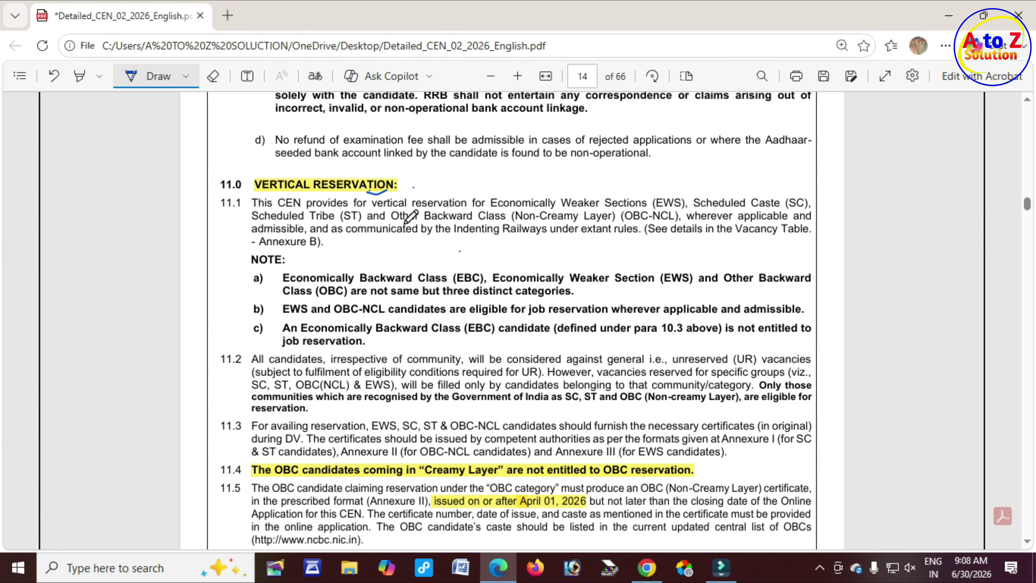
{"action": "left_click_drag", "start_coordinate": [780, 207], "coordinate": [807, 206]}
{"action": "left_click_drag", "start_coordinate": [543, 220], "coordinate": [611, 222]}
{"action": "left_click_drag", "start_coordinate": [557, 209], "coordinate": [597, 208]}
Underline the April 01, 2026 issue date for the OBC certificate in paragraph 11.5.
{"action": "scroll", "coordinate": [603, 202], "scroll_direction": "down", "scroll_amount": 2}
{"action": "scroll", "coordinate": [601, 202], "scroll_direction": "down", "scroll_amount": 2}
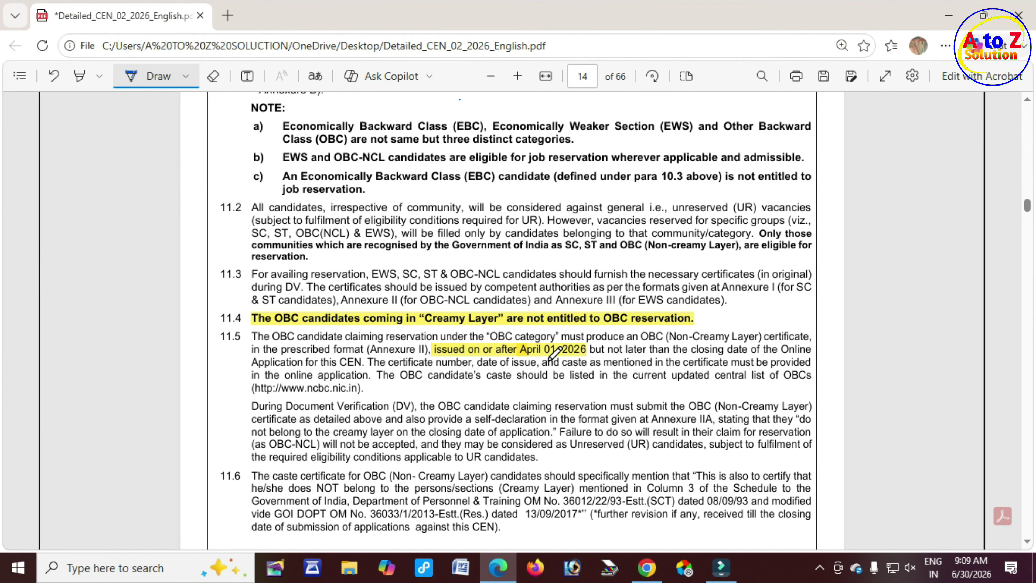
{"action": "left_click_drag", "start_coordinate": [534, 356], "coordinate": [584, 354]}
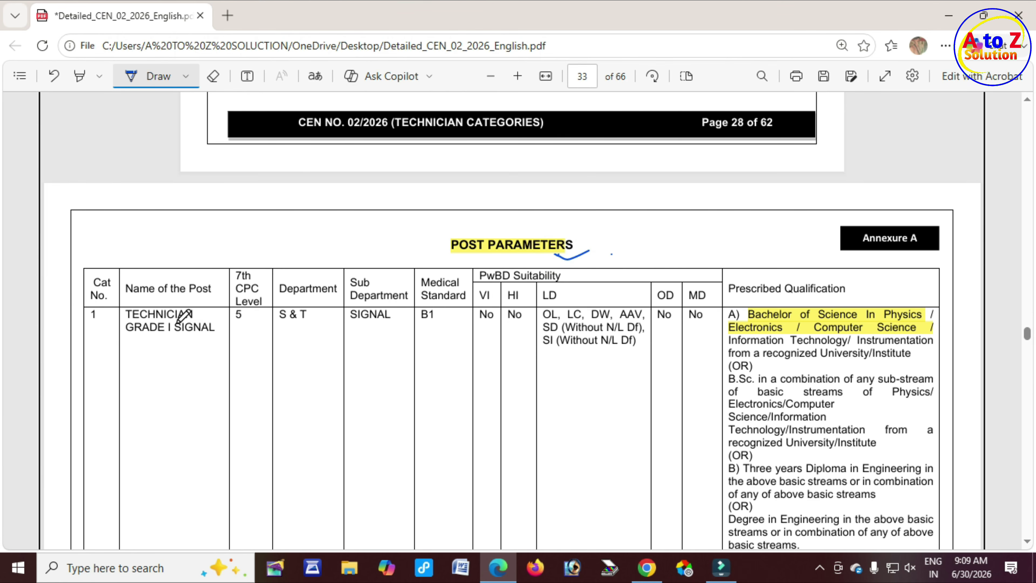
Underline the post names and qualifications for Technician Grade I Signal and Grade III Track Machine in the Post Parameters table.
{"action": "left_click_drag", "start_coordinate": [179, 337], "coordinate": [194, 338]}
{"action": "mouse_move", "coordinate": [816, 323]}
{"action": "left_mouse_down"}
{"action": "mouse_move", "coordinate": [785, 324]}
{"action": "mouse_move", "coordinate": [824, 323]}
{"action": "left_mouse_up"}
{"action": "scroll", "coordinate": [838, 335], "scroll_direction": "down", "scroll_amount": 10}
{"action": "left_click", "coordinate": [182, 272]}
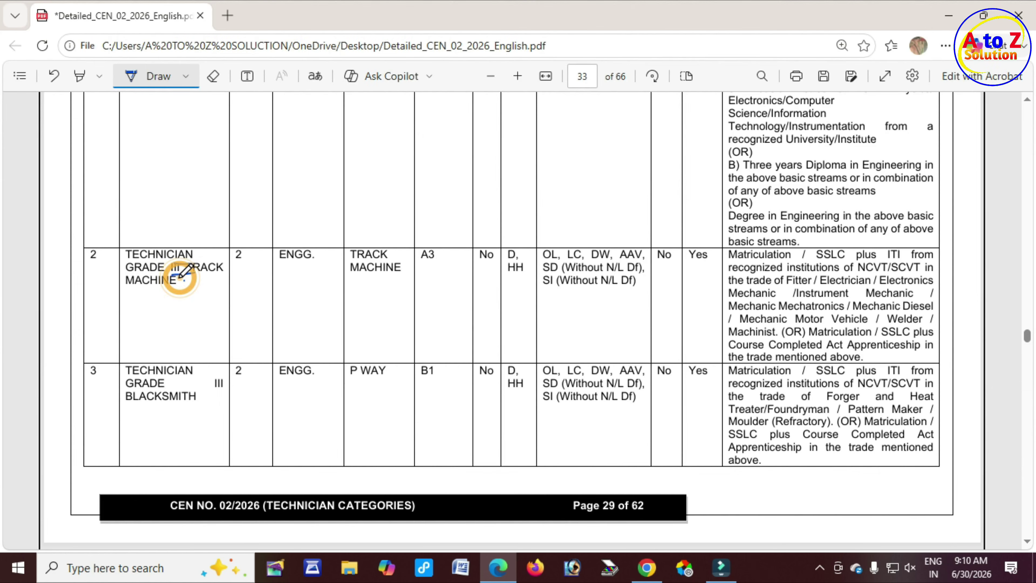
{"action": "left_click_drag", "start_coordinate": [179, 278], "coordinate": [200, 277]}
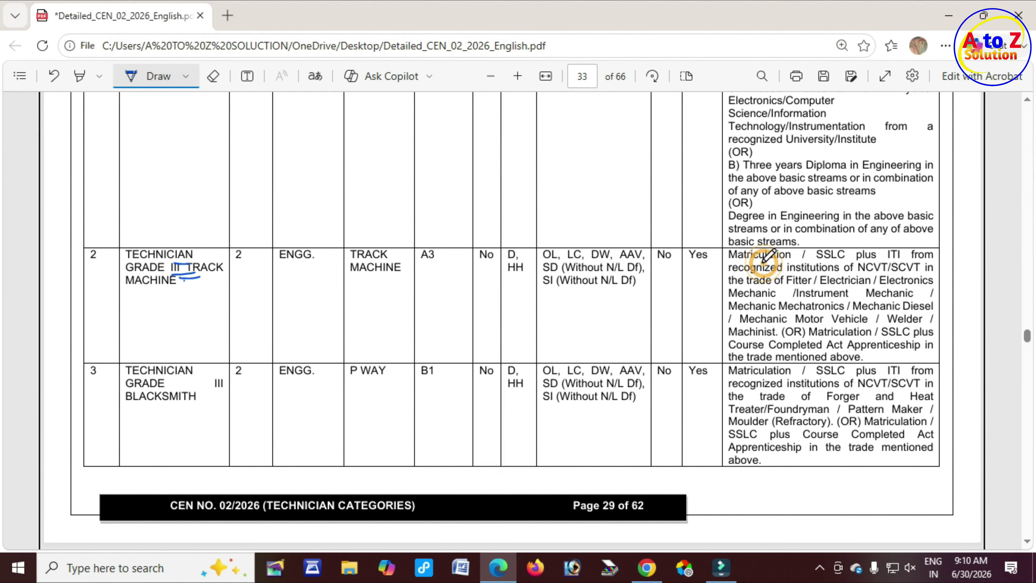
{"action": "left_click_drag", "start_coordinate": [862, 264], "coordinate": [894, 264]}
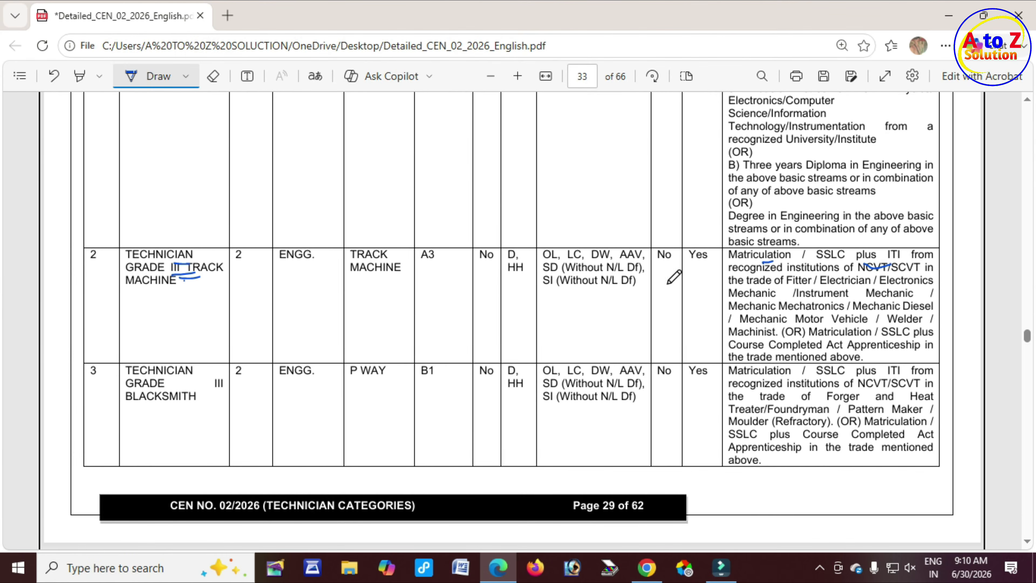
Switch to the RRB application site in Chrome and view the available download formats on the landing page.
{"action": "scroll", "coordinate": [673, 276], "scroll_direction": "down", "scroll_amount": 8}
{"action": "left_click", "coordinate": [646, 568]}
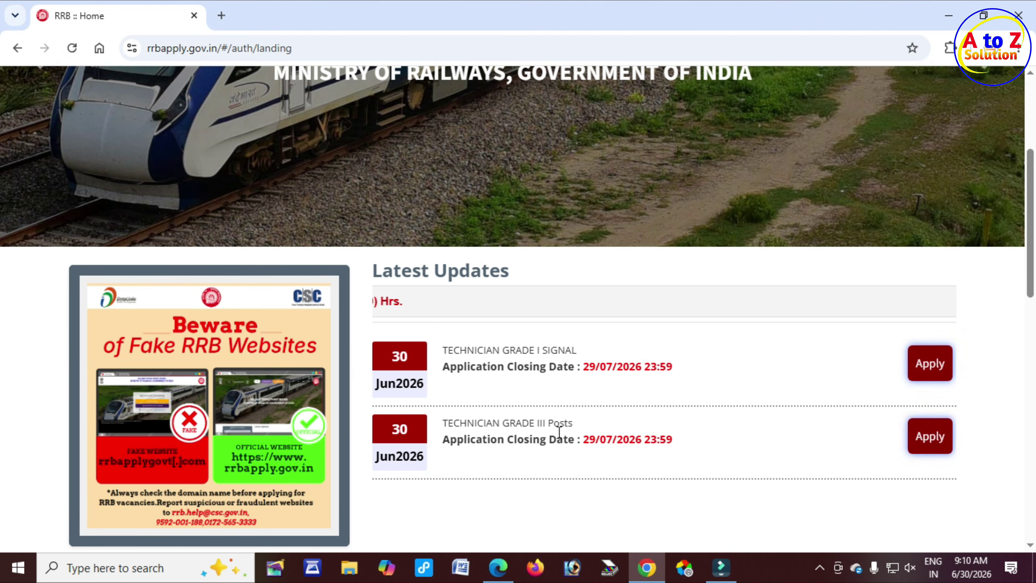
{"action": "scroll", "coordinate": [530, 430], "scroll_direction": "up", "scroll_amount": 5}
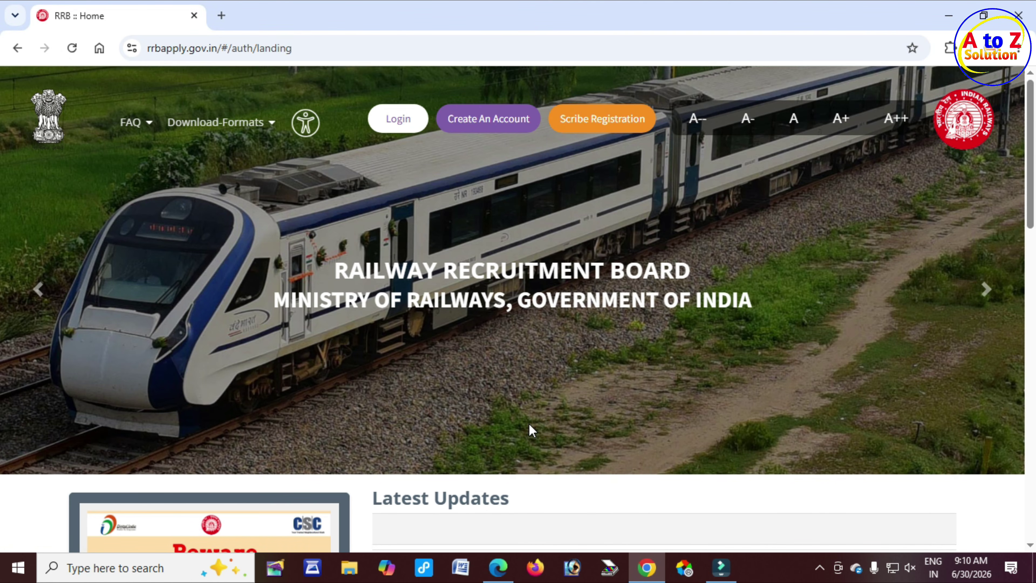
{"action": "left_click", "coordinate": [188, 135]}
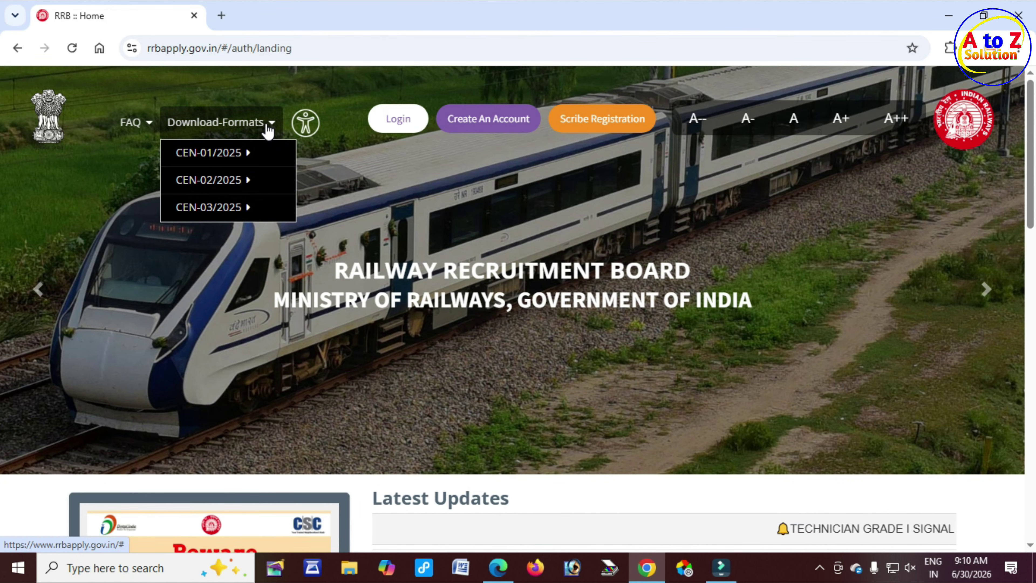
{"action": "mouse_move", "coordinate": [277, 153]}
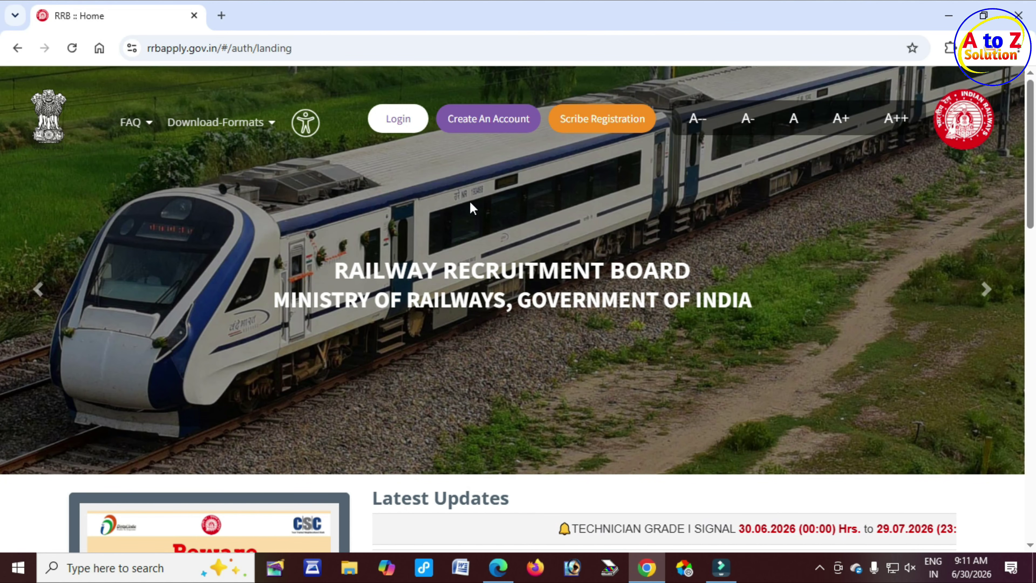
Open the Create An Account form and dismiss the note about already registered candidates.
{"action": "left_click", "coordinate": [498, 123]}
{"action": "left_click_drag", "start_coordinate": [442, 246], "coordinate": [577, 246]}
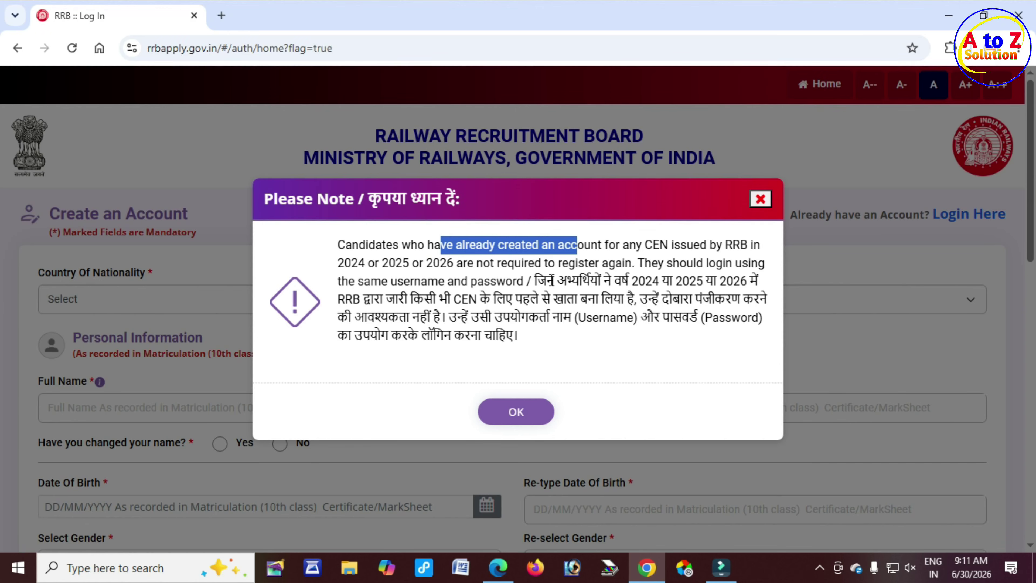
{"action": "left_click", "coordinate": [516, 412]}
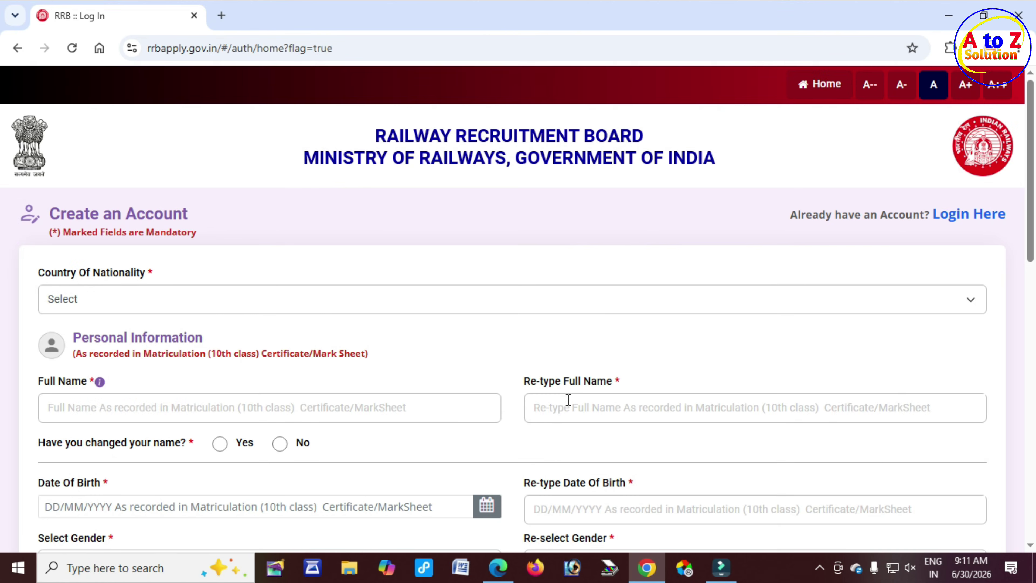
Set the Country Of Nationality to India.
{"action": "scroll", "coordinate": [303, 345], "scroll_direction": "down", "scroll_amount": 2}
{"action": "left_click", "coordinate": [102, 198]}
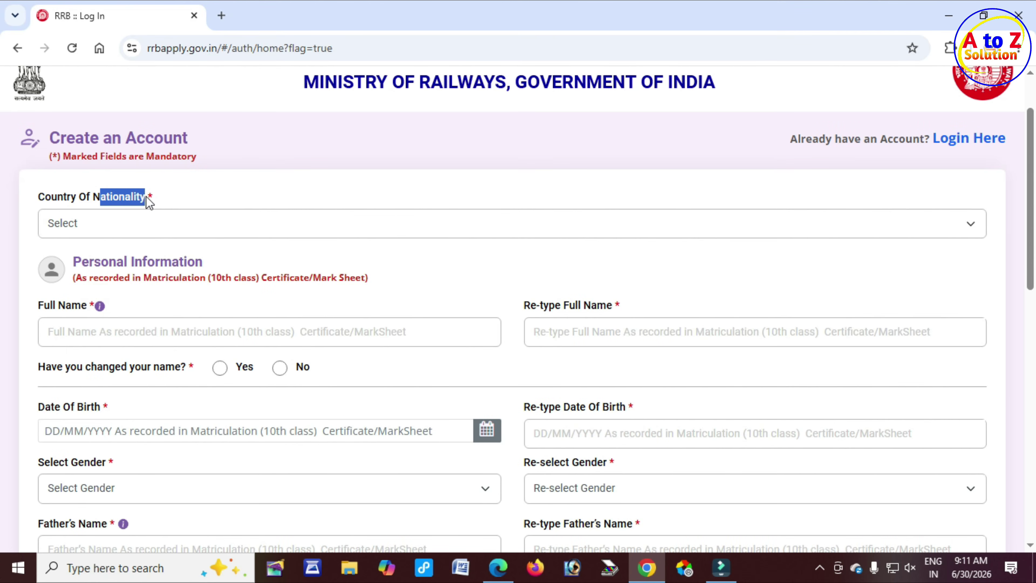
{"action": "left_click", "coordinate": [212, 228]}
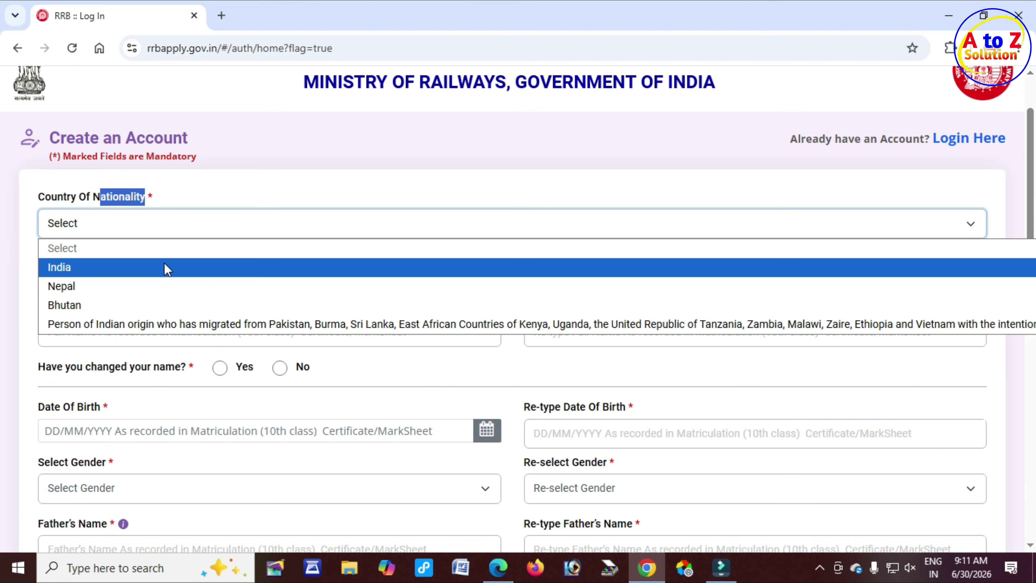
{"action": "left_click", "coordinate": [167, 267]}
Examine the Personal Information section's Full Name and Re-type Full Name fields.
{"action": "left_click_drag", "start_coordinate": [143, 262], "coordinate": [197, 261]}
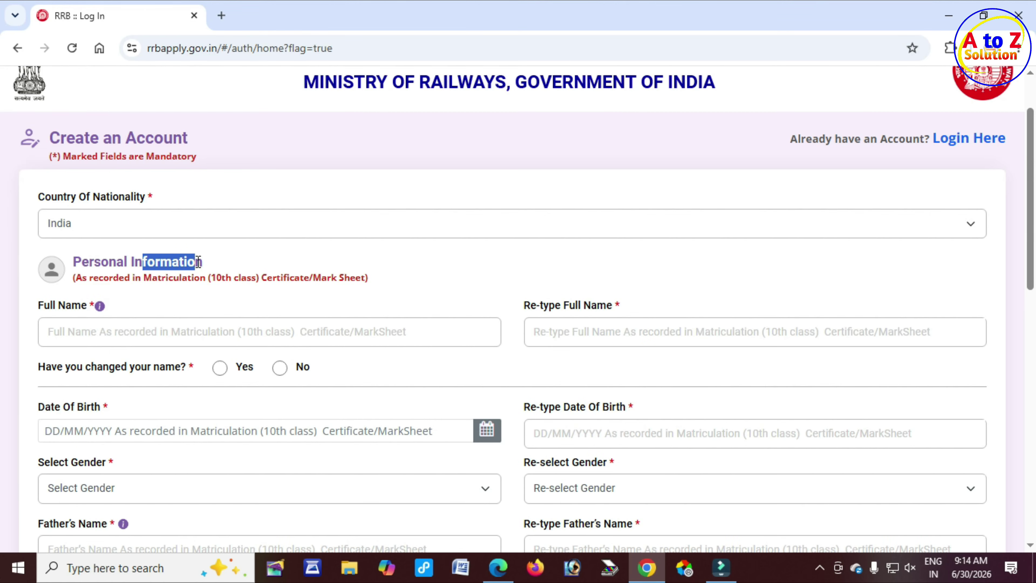
{"action": "left_click", "coordinate": [49, 304]}
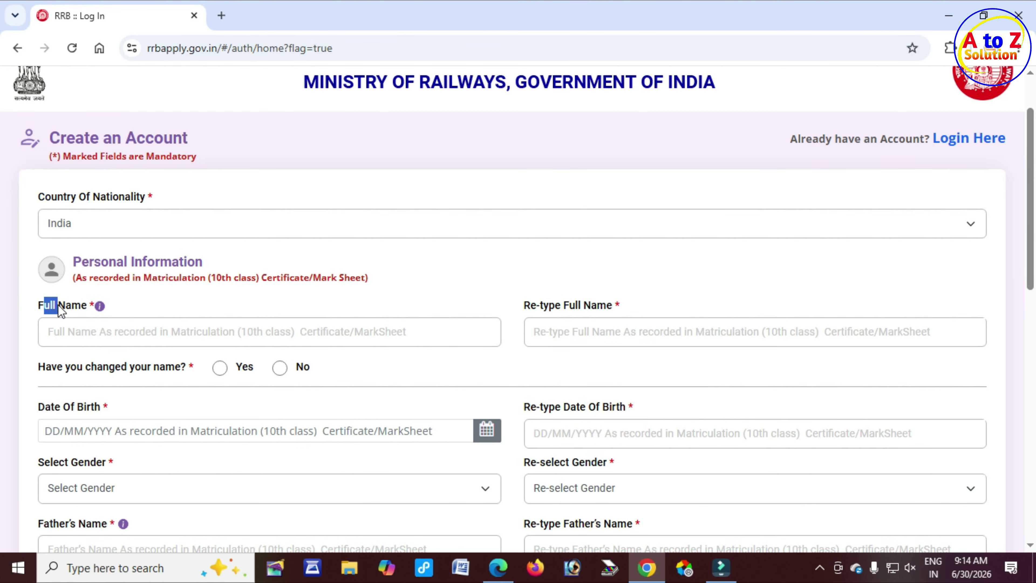
{"action": "left_click", "coordinate": [82, 335]}
{"action": "left_click", "coordinate": [573, 325]}
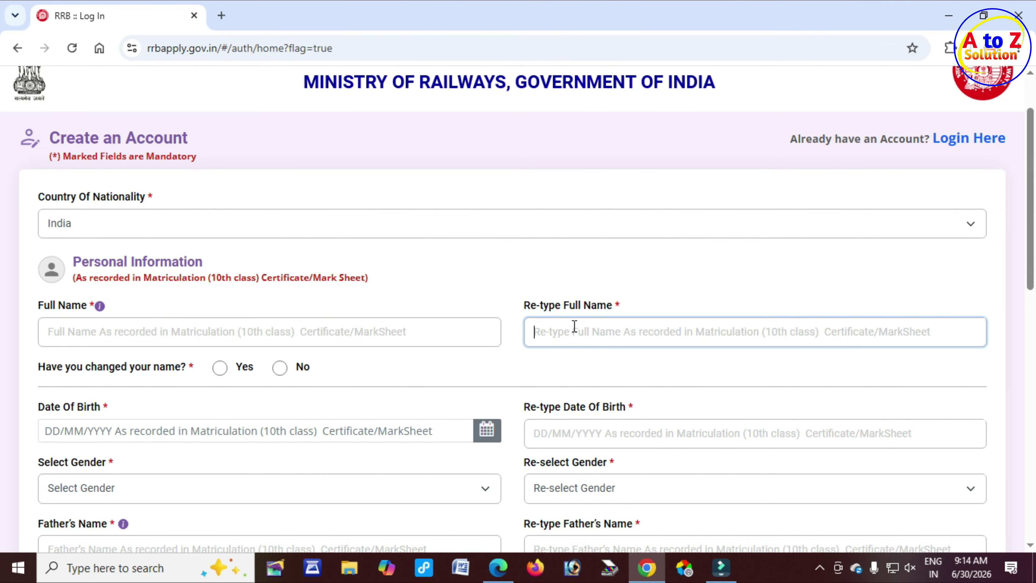
Answer Yes to the question about having changed the name.
{"action": "scroll", "coordinate": [485, 334], "scroll_direction": "down", "scroll_amount": 2}
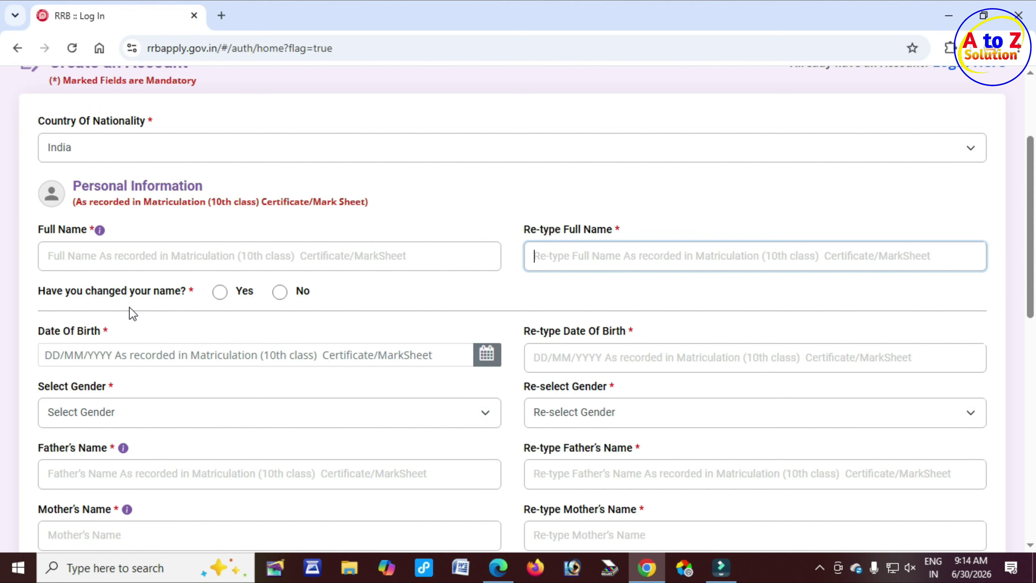
{"action": "left_click_drag", "start_coordinate": [135, 293], "coordinate": [159, 291]}
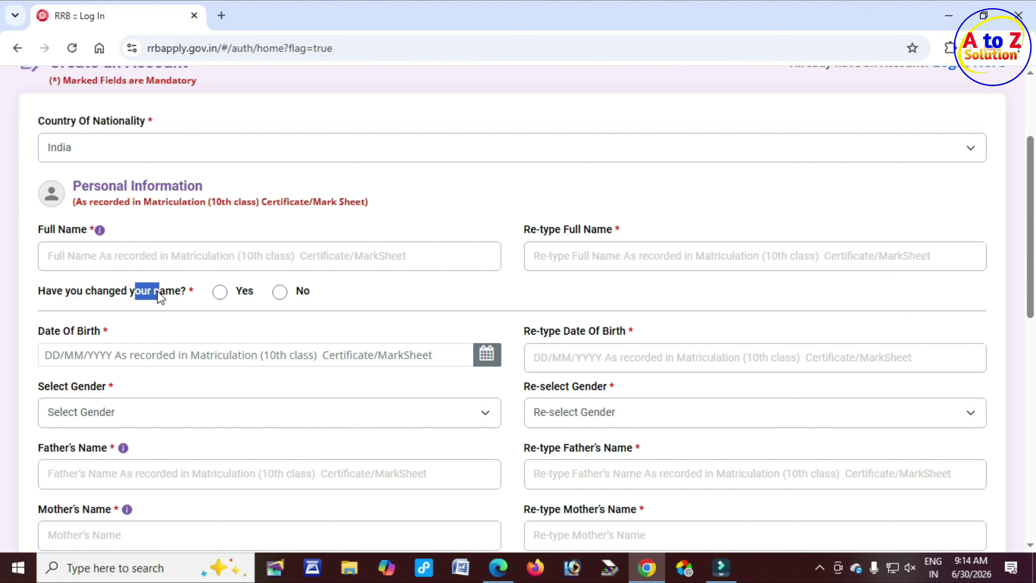
{"action": "left_click", "coordinate": [220, 291]}
{"action": "left_click", "coordinate": [514, 396]}
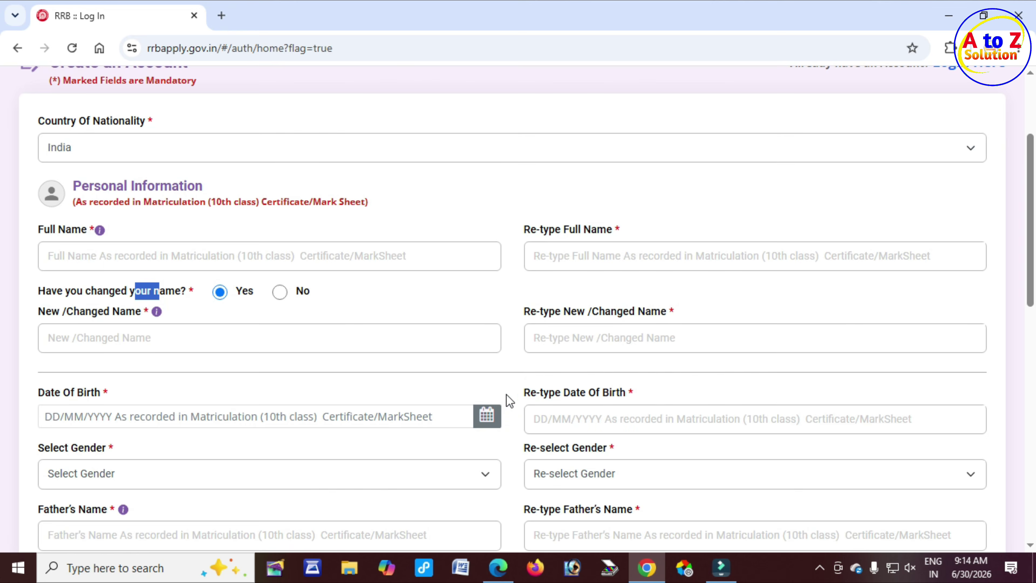
Answer No to the question about having changed the name.
{"action": "left_click", "coordinate": [123, 339]}
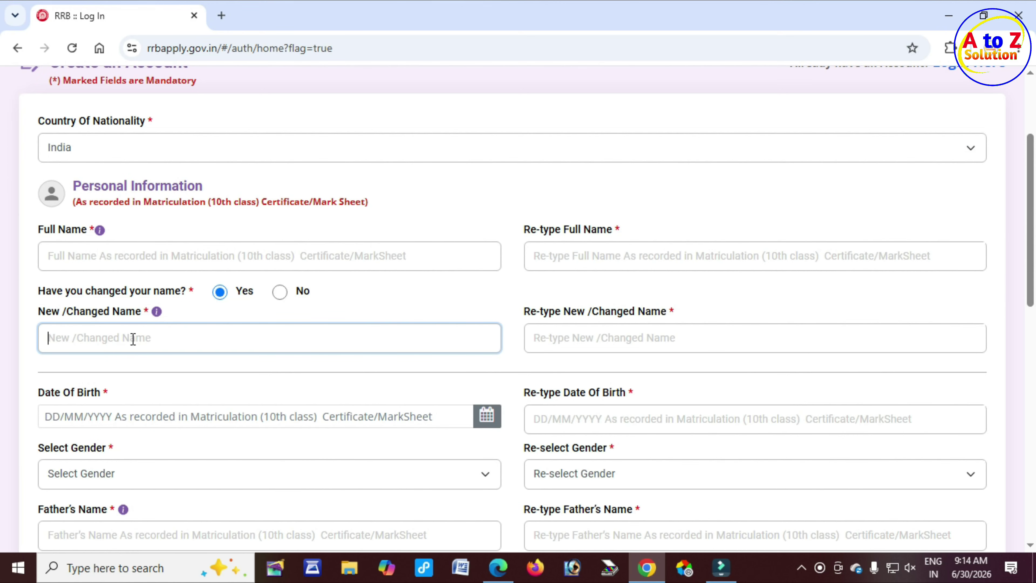
{"action": "left_click", "coordinate": [279, 294]}
Pick the candidate's birth date from the calendar in the Date Of Birth field.
{"action": "scroll", "coordinate": [273, 301], "scroll_direction": "down", "scroll_amount": 2}
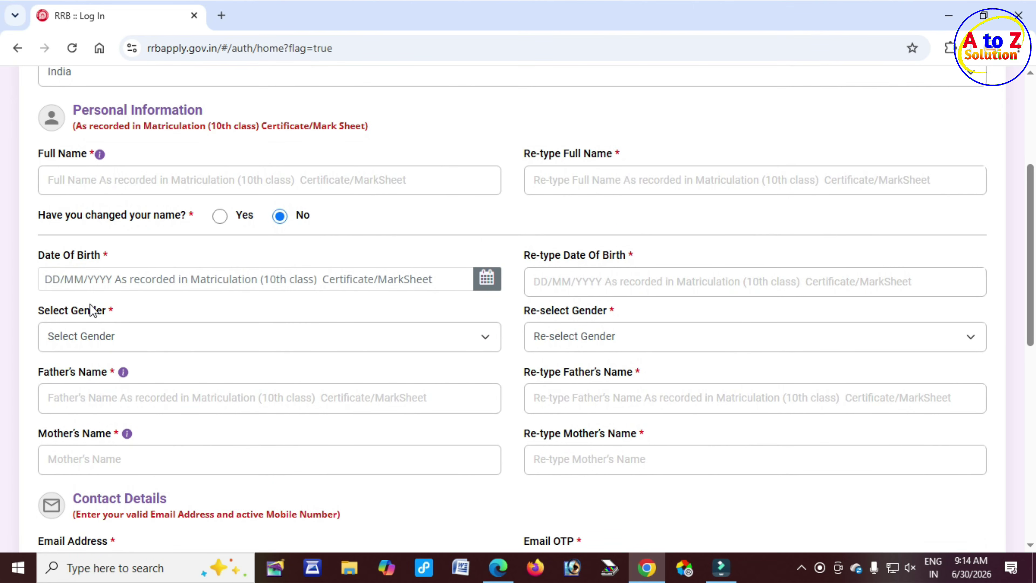
{"action": "left_click_drag", "start_coordinate": [60, 260], "coordinate": [98, 259]}
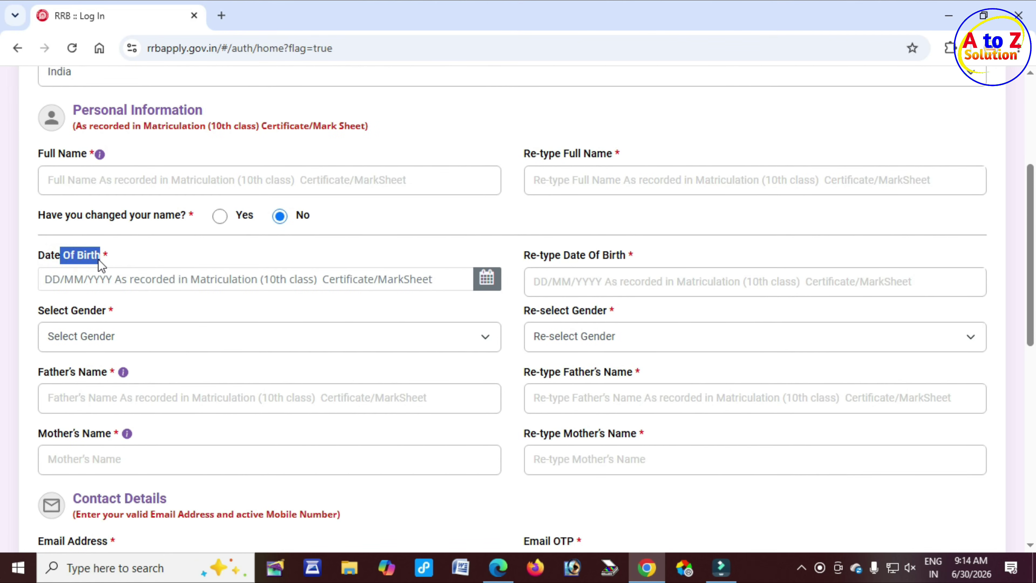
{"action": "left_click", "coordinate": [487, 279]}
{"action": "left_click", "coordinate": [151, 86]}
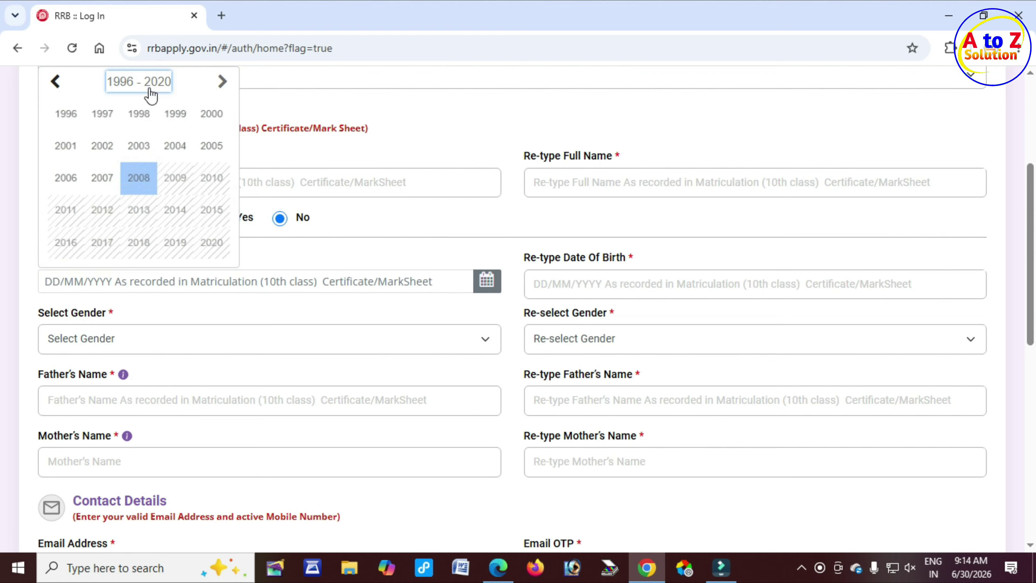
{"action": "left_click", "coordinate": [101, 113]}
{"action": "left_click", "coordinate": [139, 200]}
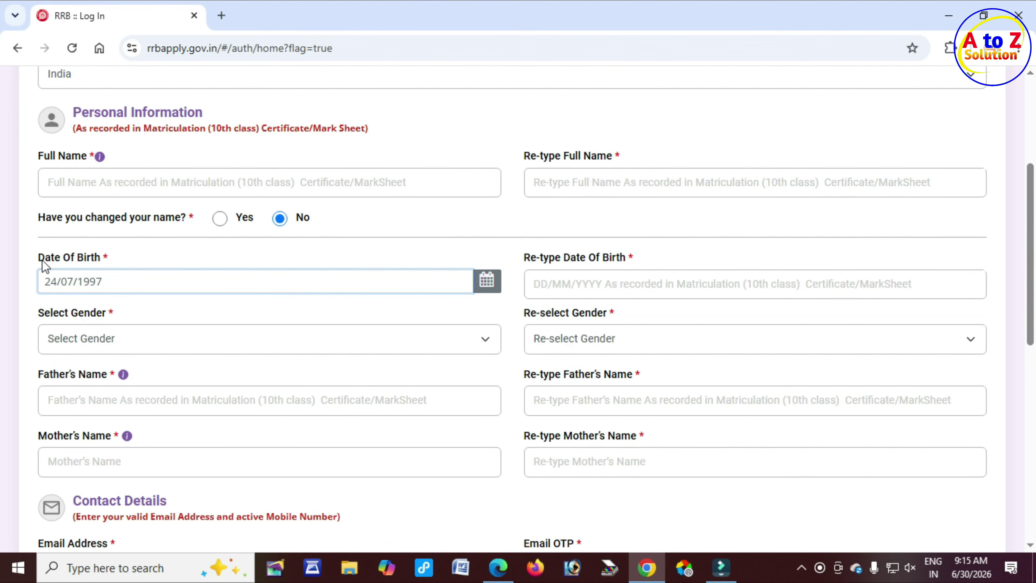
Examine the Re-type Date Of Birth, Select Gender, Father's Name and Mother's Name fields with their re-type fields.
{"action": "left_click_drag", "start_coordinate": [45, 258], "coordinate": [96, 261]}
{"action": "left_click_drag", "start_coordinate": [548, 257], "coordinate": [635, 256]}
{"action": "scroll", "coordinate": [104, 263], "scroll_direction": "down", "scroll_amount": 2}
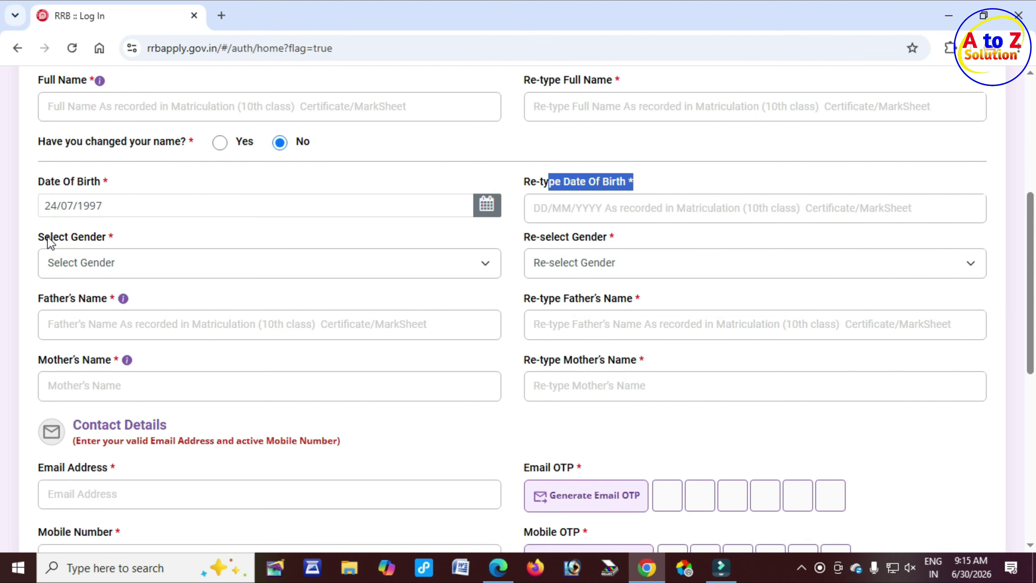
{"action": "left_click_drag", "start_coordinate": [45, 238], "coordinate": [110, 237]}
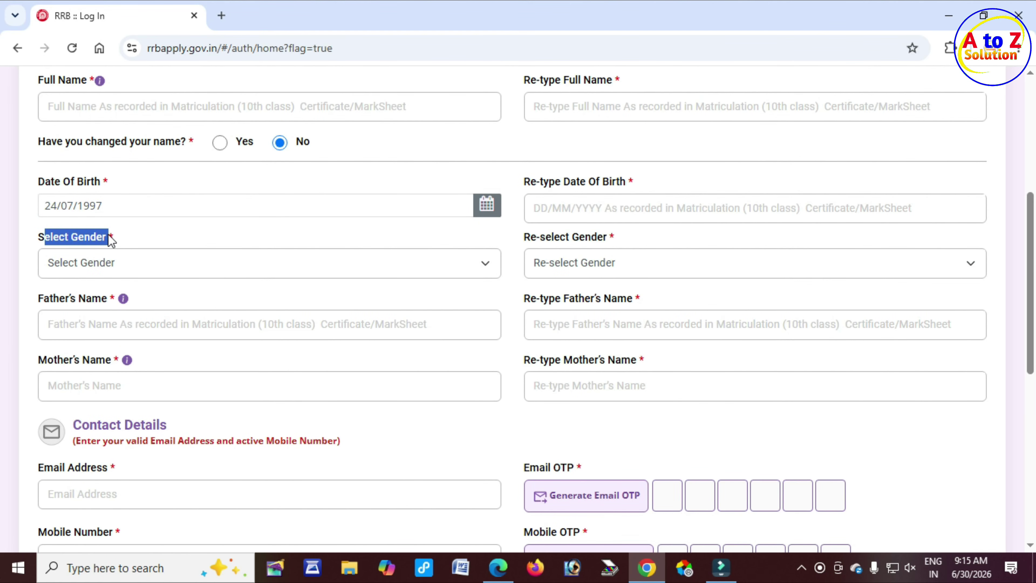
{"action": "left_click_drag", "start_coordinate": [59, 298], "coordinate": [99, 301]}
{"action": "left_click_drag", "start_coordinate": [540, 298], "coordinate": [631, 304]}
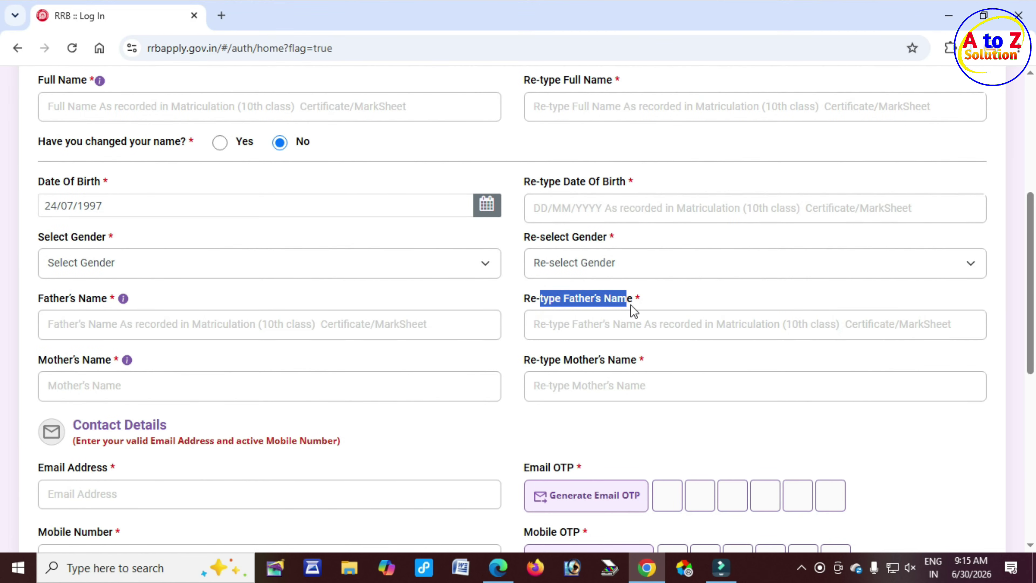
{"action": "left_click_drag", "start_coordinate": [53, 362], "coordinate": [119, 366]}
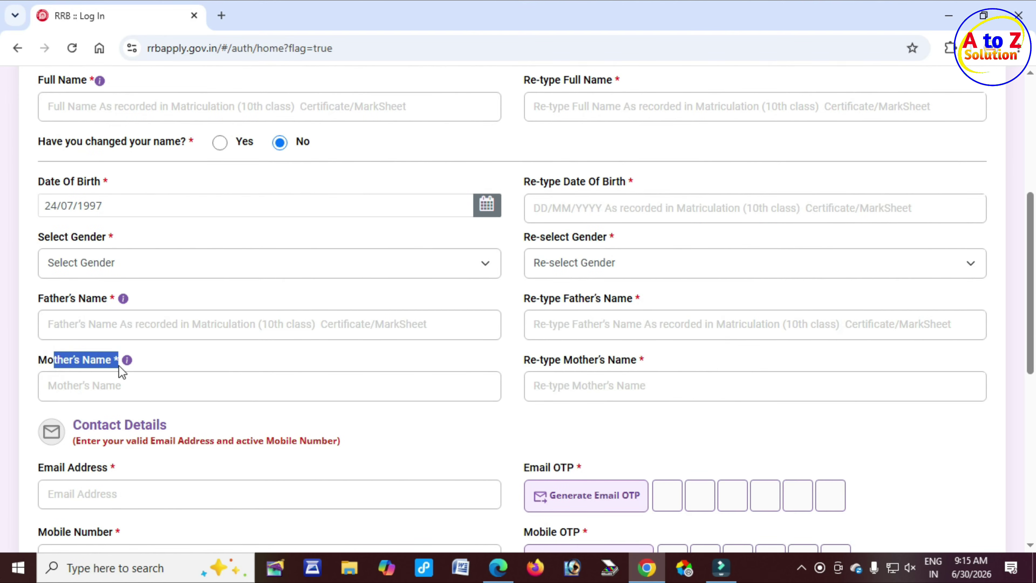
{"action": "left_click_drag", "start_coordinate": [523, 364], "coordinate": [621, 365]}
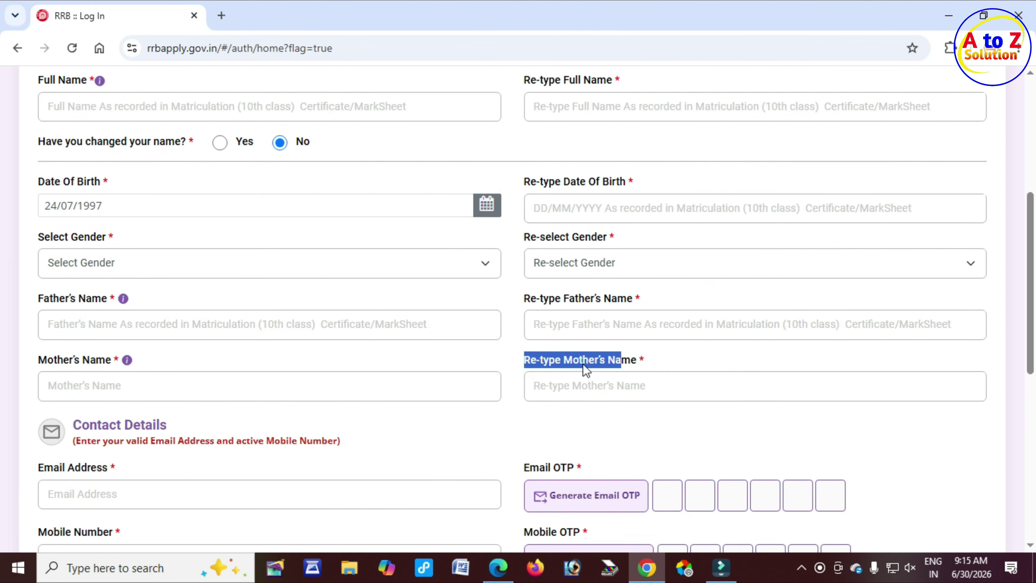
Examine the Contact Details section's Email Address, Mobile Number and OTP fields.
{"action": "scroll", "coordinate": [586, 368], "scroll_direction": "down", "scroll_amount": 2}
{"action": "left_click_drag", "start_coordinate": [106, 351], "coordinate": [173, 353]}
{"action": "scroll", "coordinate": [173, 349], "scroll_direction": "down", "scroll_amount": 4}
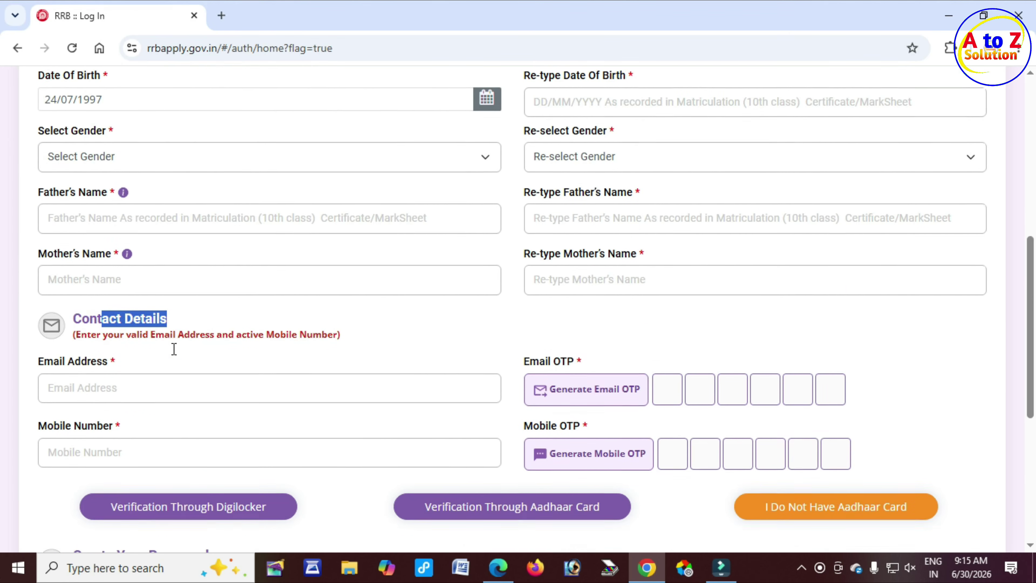
{"action": "left_click_drag", "start_coordinate": [56, 243], "coordinate": [118, 270]}
{"action": "left_click", "coordinate": [119, 269]}
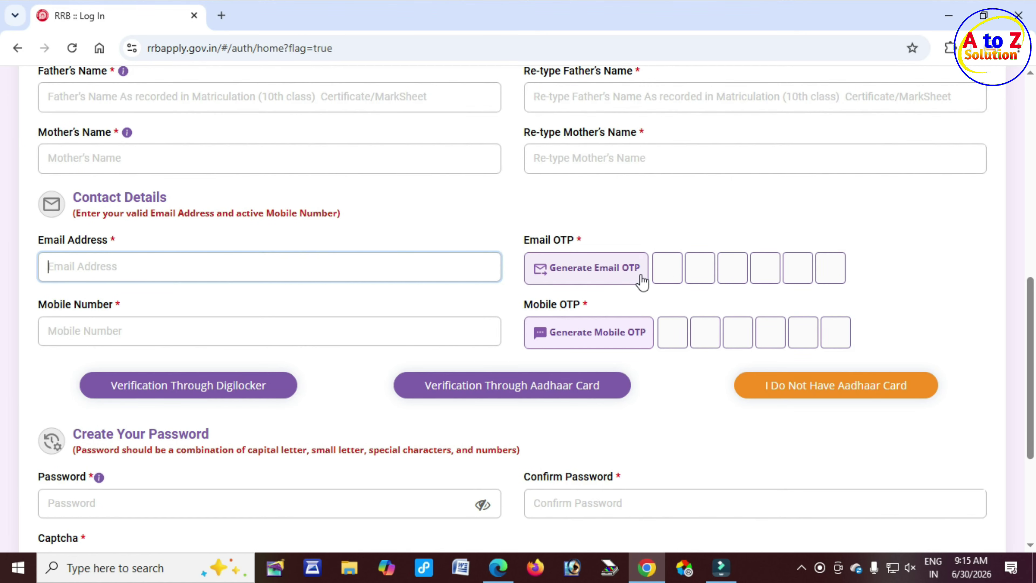
{"action": "left_click", "coordinate": [666, 275]}
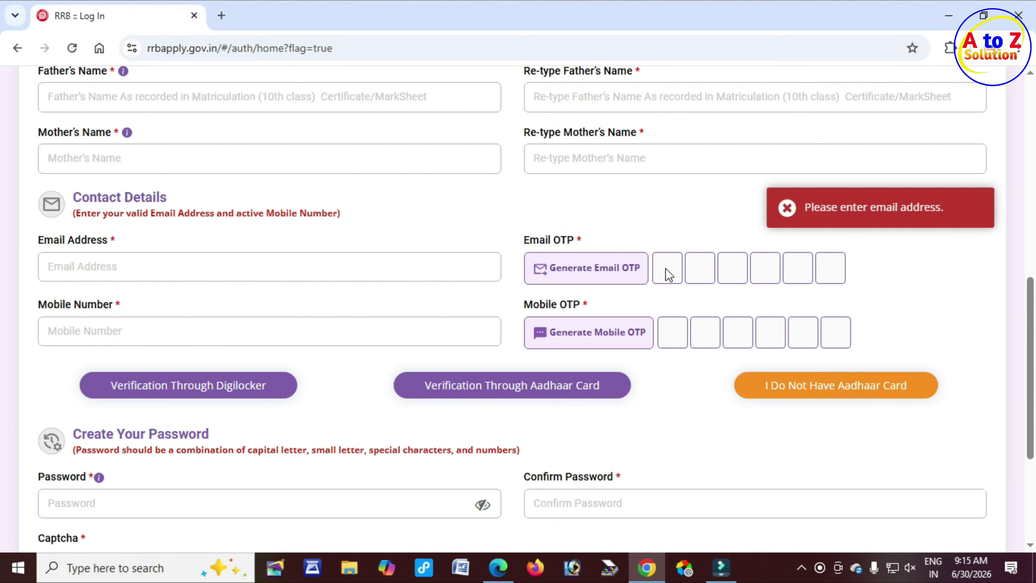
{"action": "left_click_drag", "start_coordinate": [54, 305], "coordinate": [113, 305]}
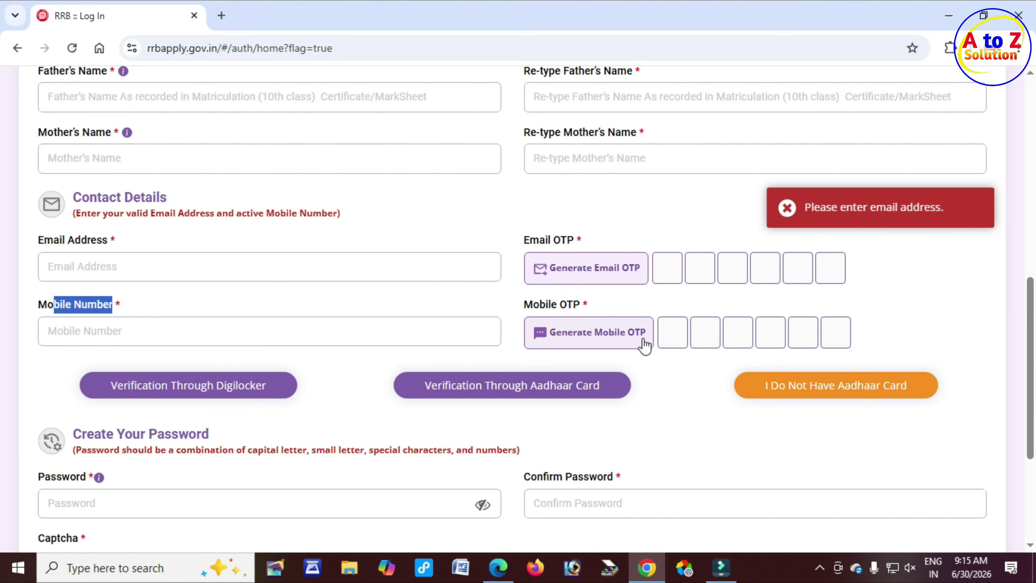
{"action": "left_click", "coordinate": [671, 334]}
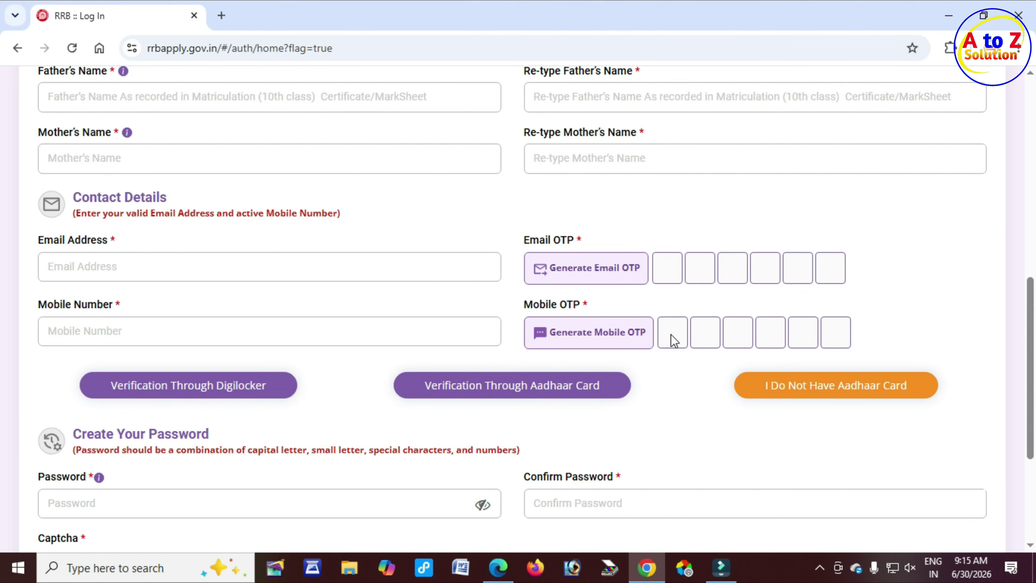
Declare having no Aadhaar card and view the choices for a valid proof of ID.
{"action": "scroll", "coordinate": [224, 363], "scroll_direction": "down", "scroll_amount": 2}
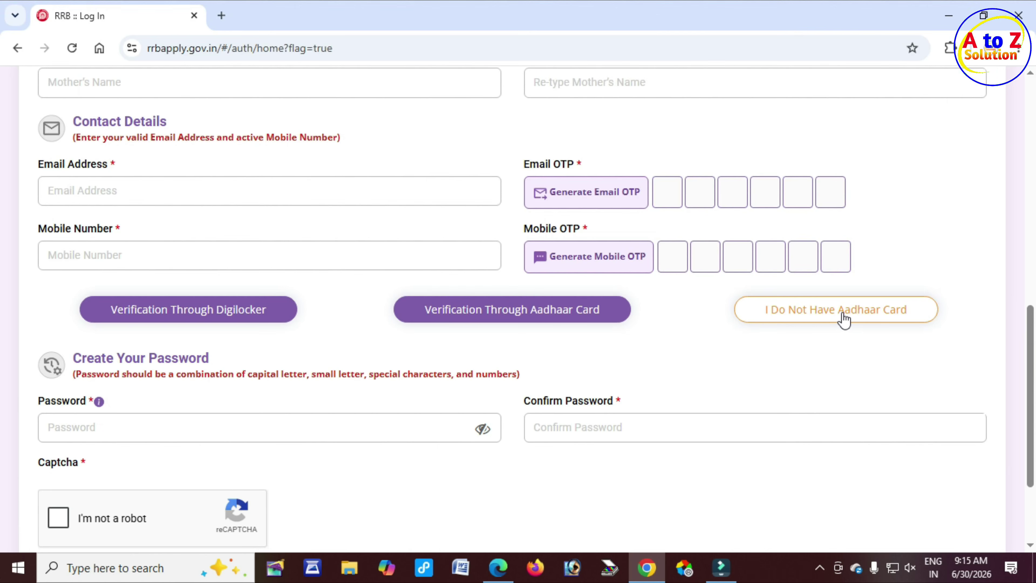
{"action": "left_click", "coordinate": [858, 320]}
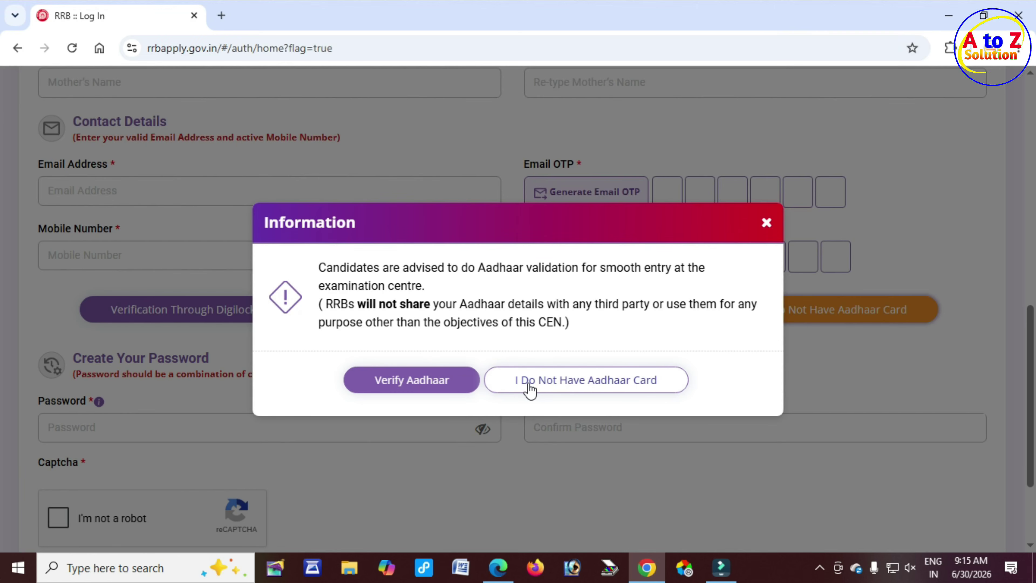
{"action": "left_click", "coordinate": [654, 384]}
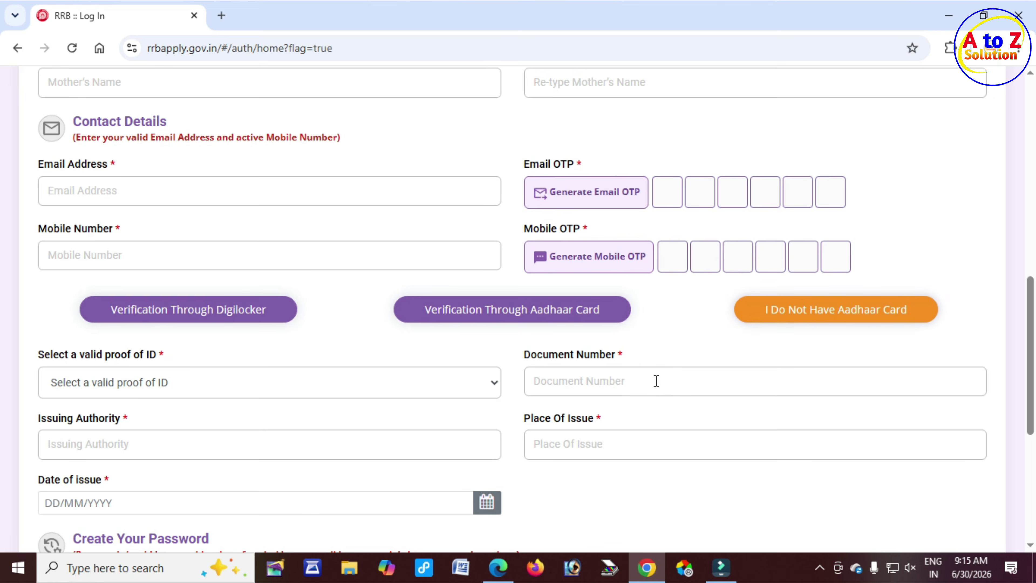
{"action": "left_click", "coordinate": [196, 384]}
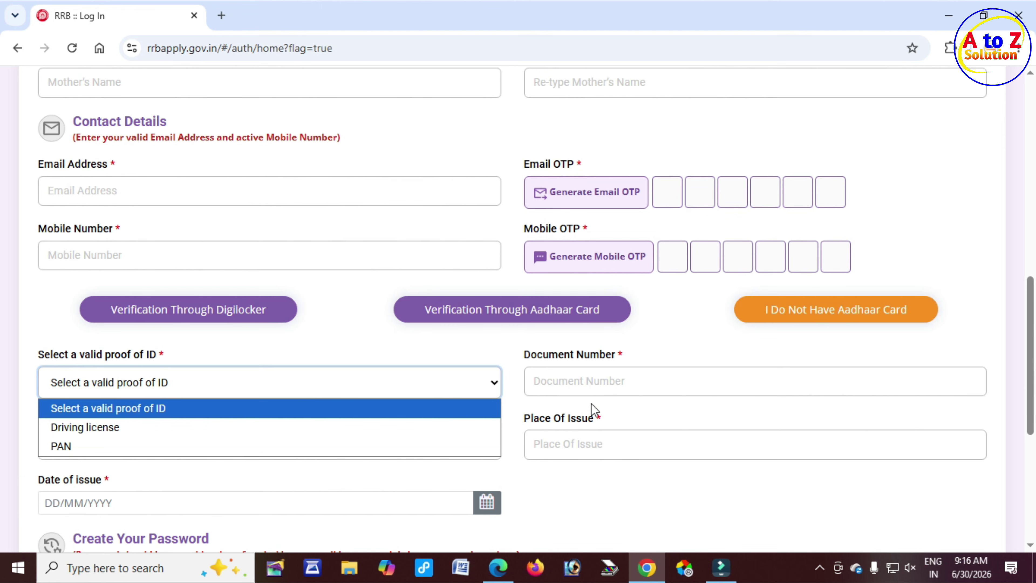
{"action": "scroll", "coordinate": [527, 446], "scroll_direction": "down", "scroll_amount": 2}
{"action": "scroll", "coordinate": [555, 443], "scroll_direction": "up", "scroll_amount": 2}
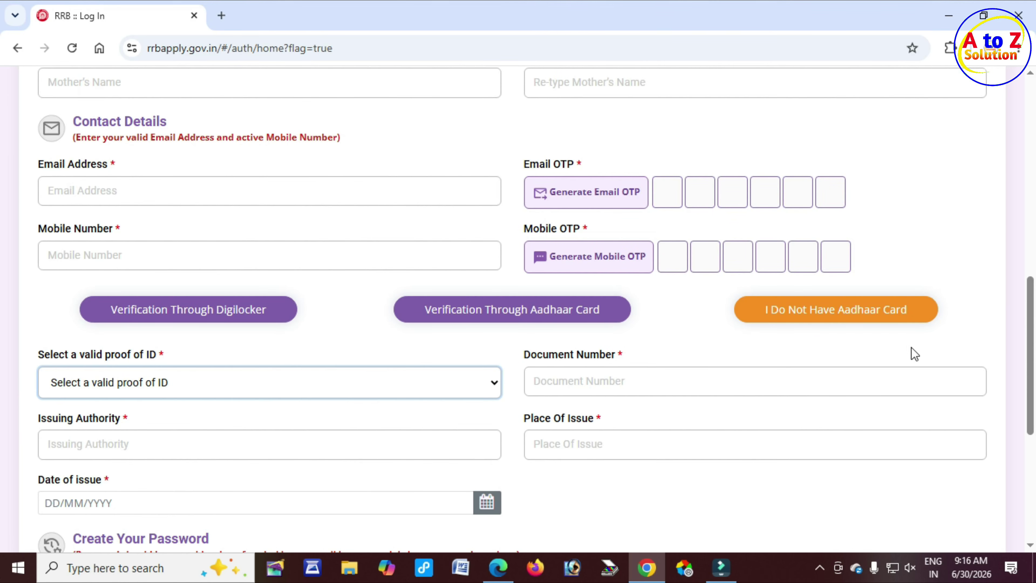
{"action": "left_click", "coordinate": [858, 319]}
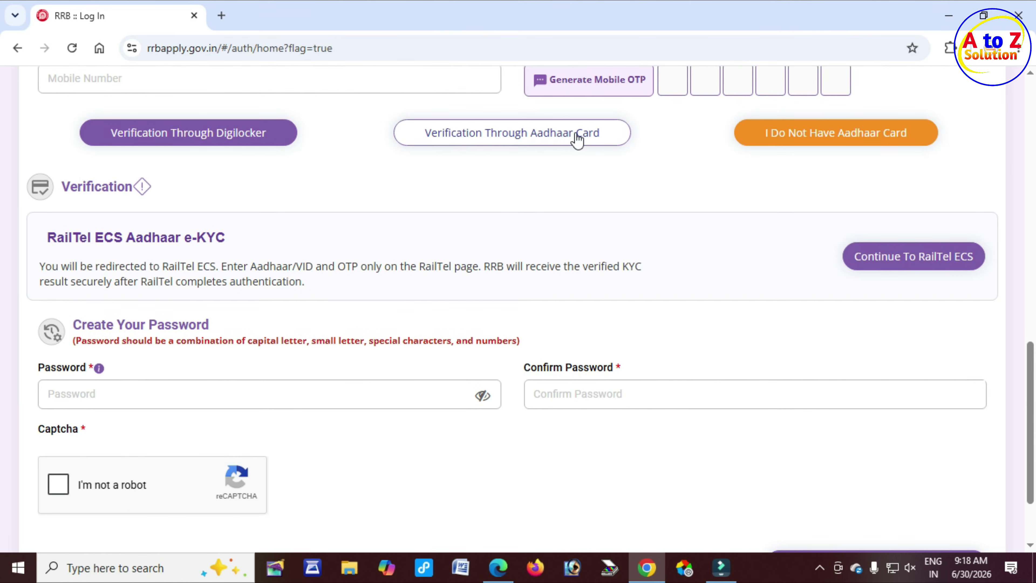
Choose verification through Aadhaar card and continue to RailTel ECS for the e-KYC.
{"action": "left_click", "coordinate": [537, 139]}
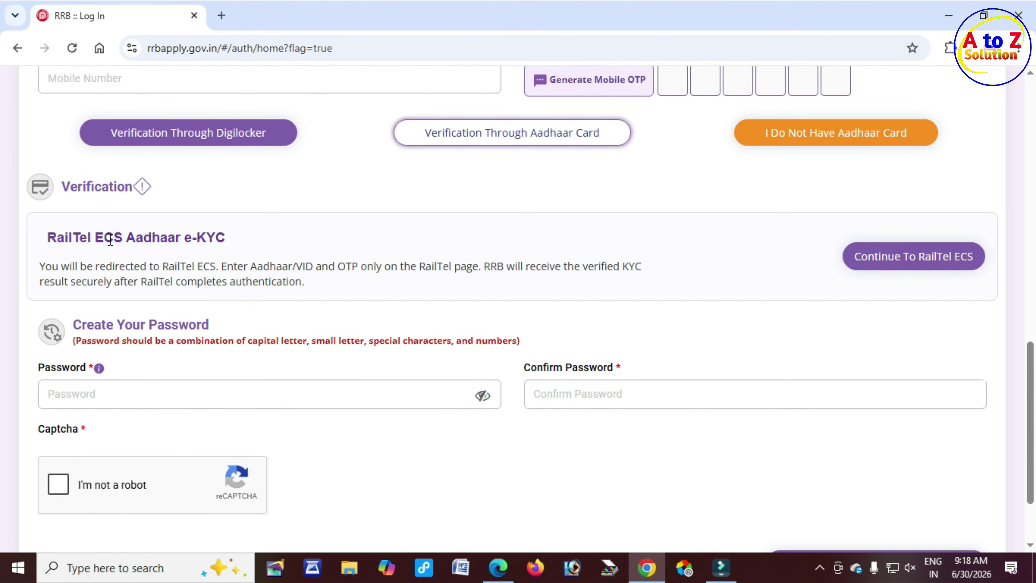
{"action": "left_click_drag", "start_coordinate": [68, 239], "coordinate": [226, 239]}
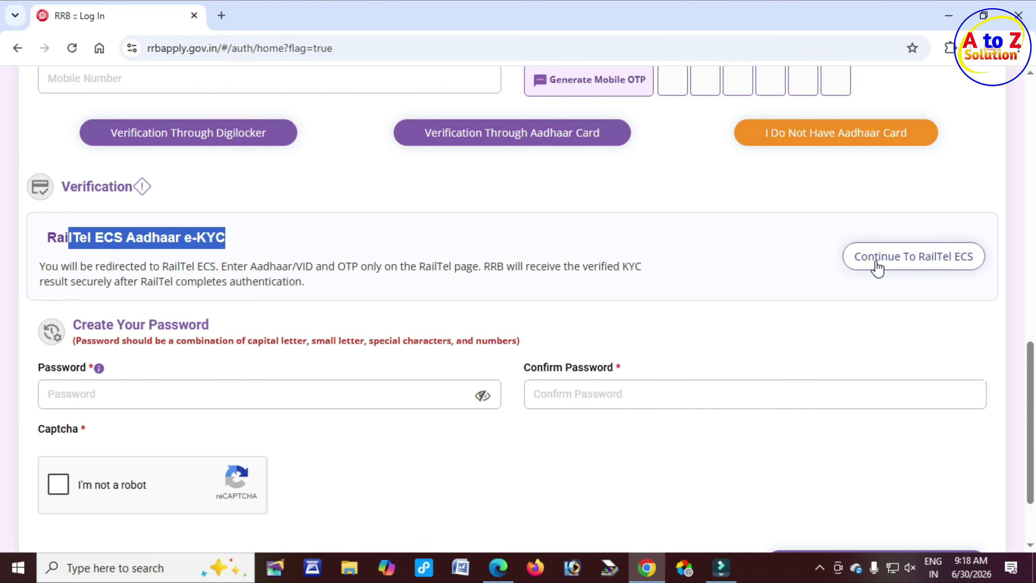
{"action": "left_click", "coordinate": [949, 257]}
Examine the Create Your Password section and compare it with the sample password in the Word document.
{"action": "scroll", "coordinate": [390, 265], "scroll_direction": "down", "scroll_amount": 2}
{"action": "left_click_drag", "start_coordinate": [94, 248], "coordinate": [226, 252]}
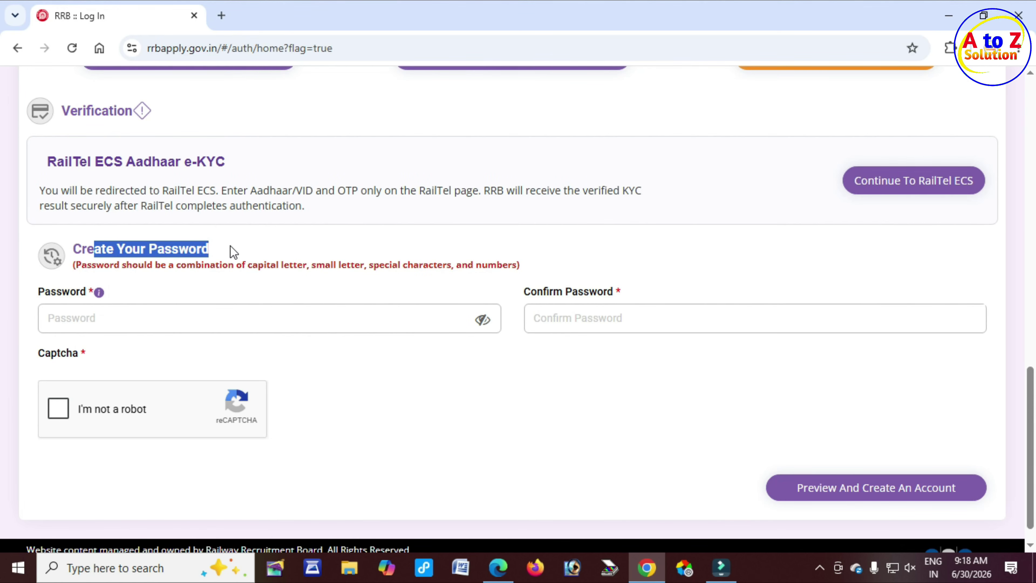
{"action": "key", "text": "alt+Tab"}
{"action": "left_click_drag", "start_coordinate": [380, 414], "coordinate": [684, 426]}
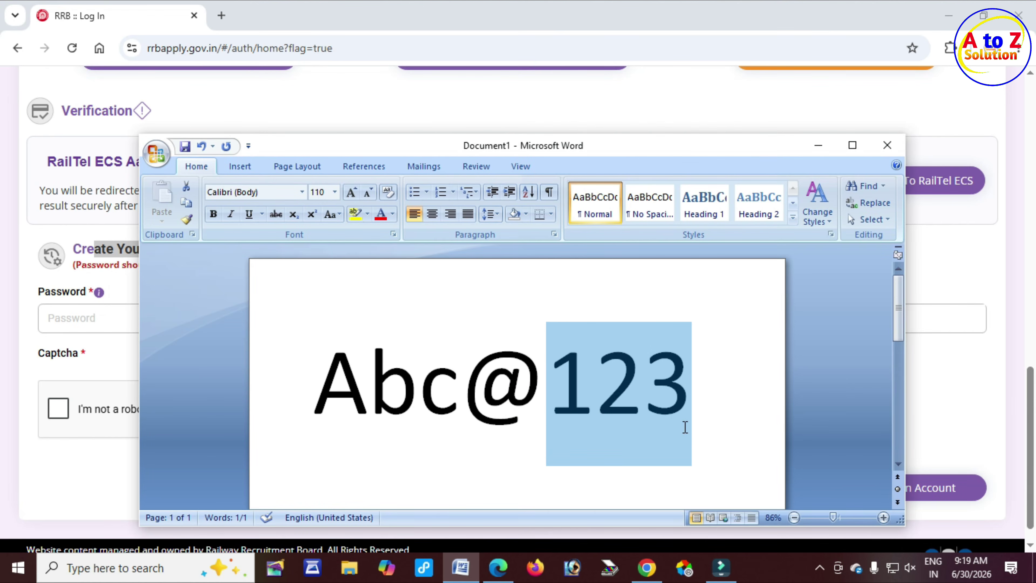
{"action": "key", "text": "alt+Tab"}
{"action": "left_click", "coordinate": [275, 318]}
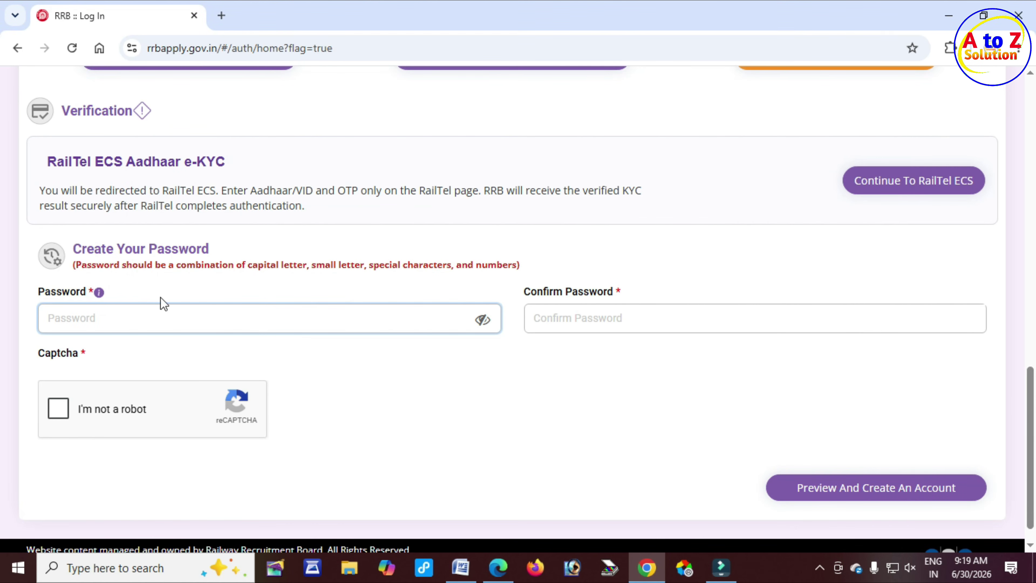
{"action": "left_click_drag", "start_coordinate": [55, 292], "coordinate": [81, 293]}
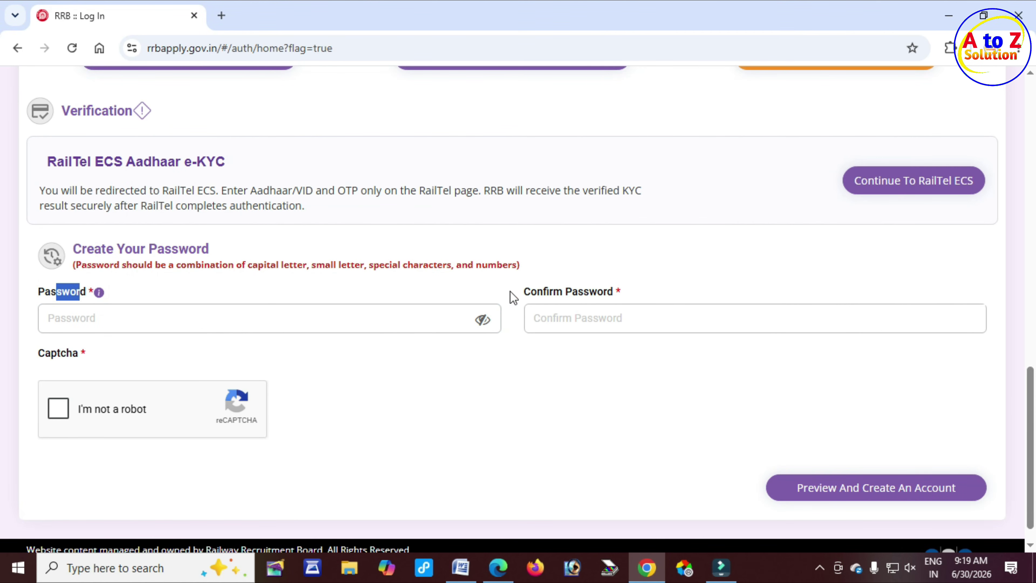
{"action": "left_click_drag", "start_coordinate": [526, 291], "coordinate": [631, 303]}
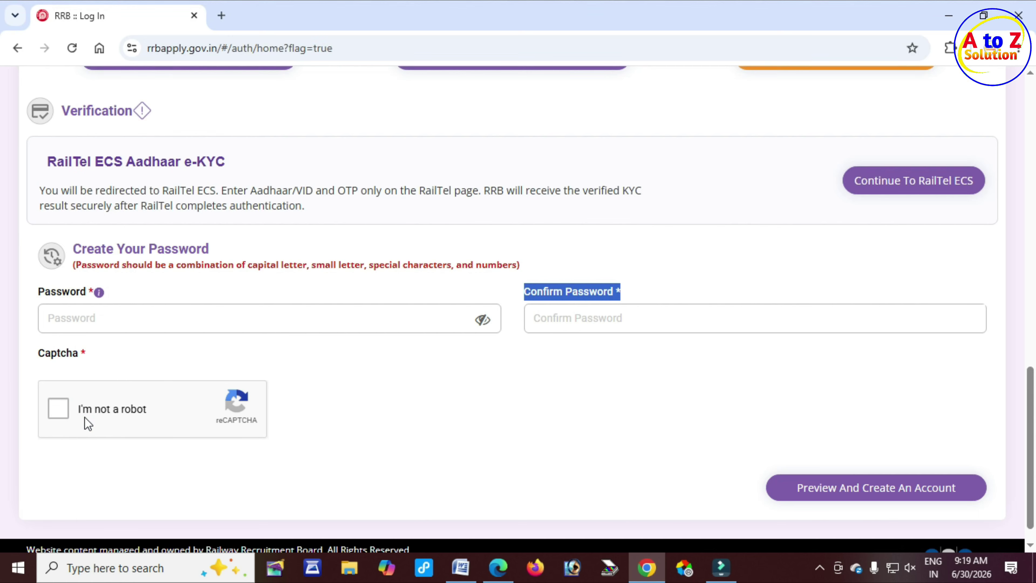
Complete the captcha and proceed to preview and create the account.
{"action": "left_click", "coordinate": [77, 412]}
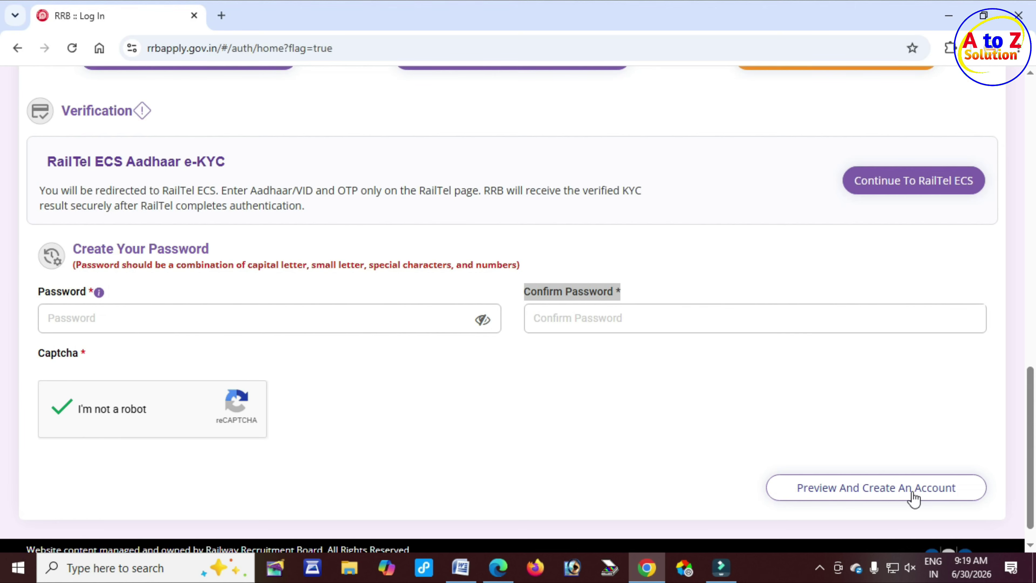
{"action": "left_click", "coordinate": [868, 486]}
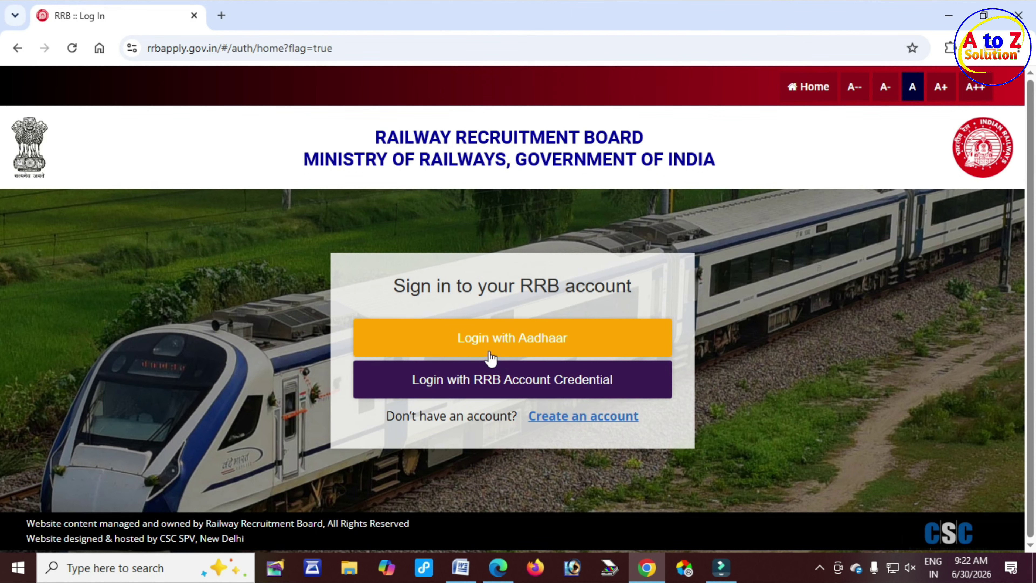
Log in to the RRB account with Aadhaar, accepting the KYC authorization and completing the captcha.
{"action": "left_click", "coordinate": [548, 350]}
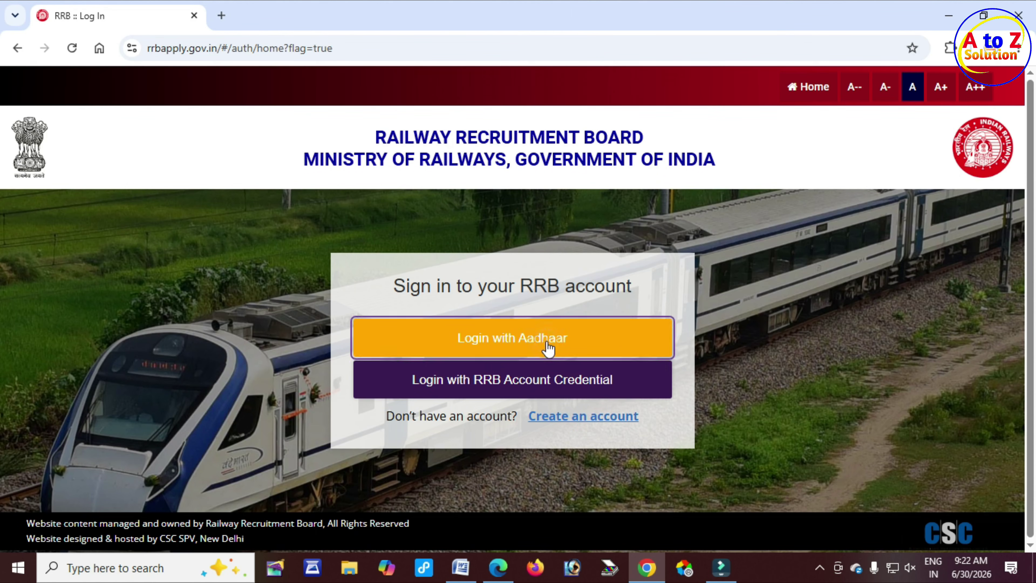
{"action": "left_click", "coordinate": [434, 282]}
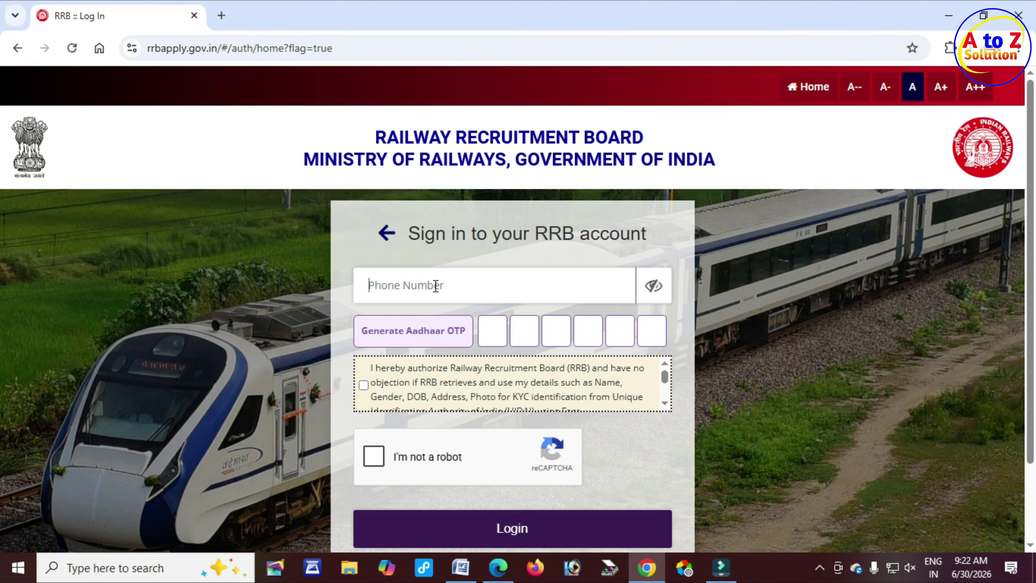
{"action": "left_click", "coordinate": [363, 385]}
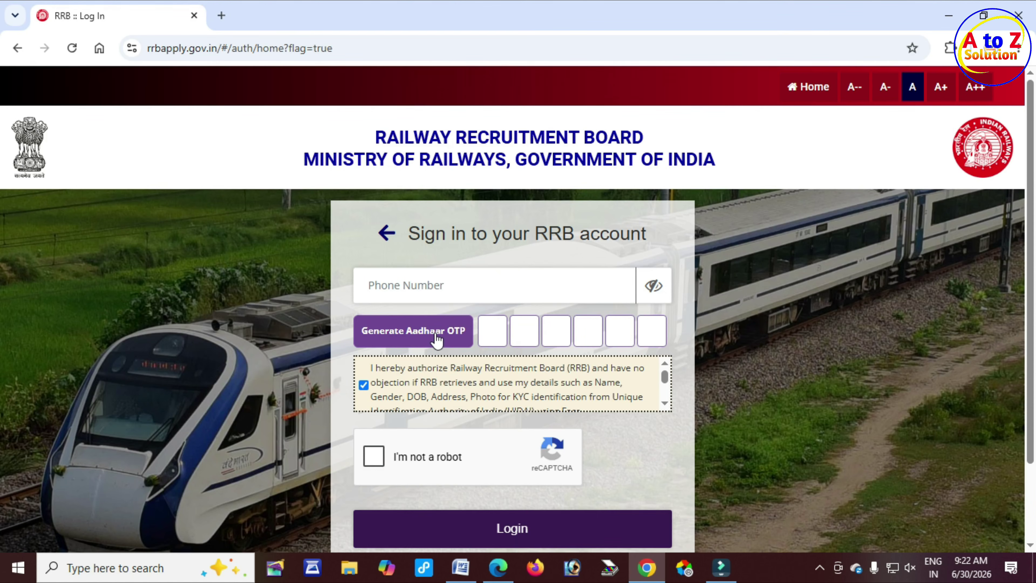
{"action": "left_click", "coordinate": [493, 336]}
{"action": "scroll", "coordinate": [458, 344], "scroll_direction": "down", "scroll_amount": 2}
{"action": "left_click", "coordinate": [375, 385]}
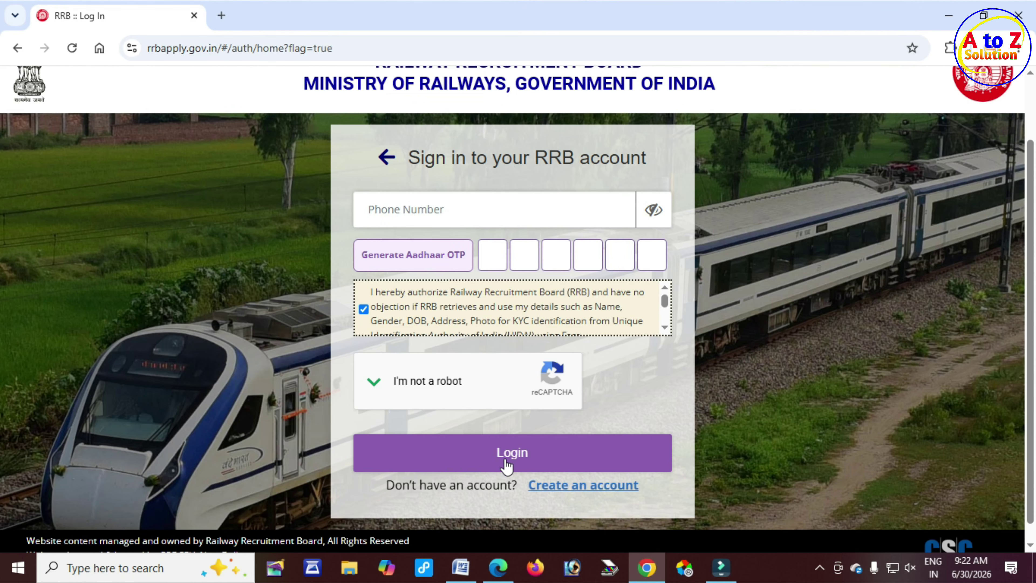
{"action": "left_click", "coordinate": [515, 462]}
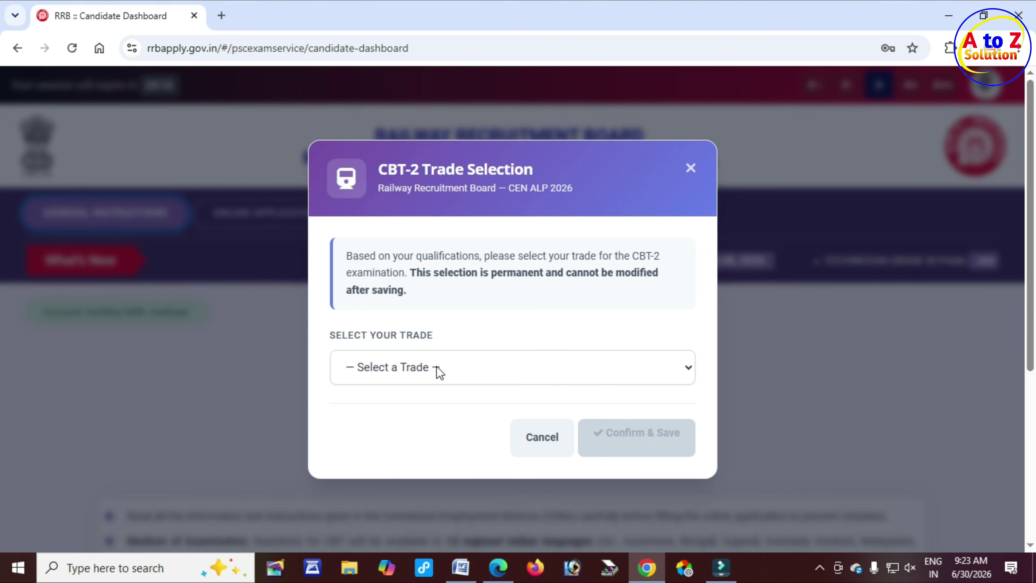
View the trades offered in the CBT-2 Trade Selection dialog and close it without saving a choice.
{"action": "left_click_drag", "start_coordinate": [343, 335], "coordinate": [437, 336]}
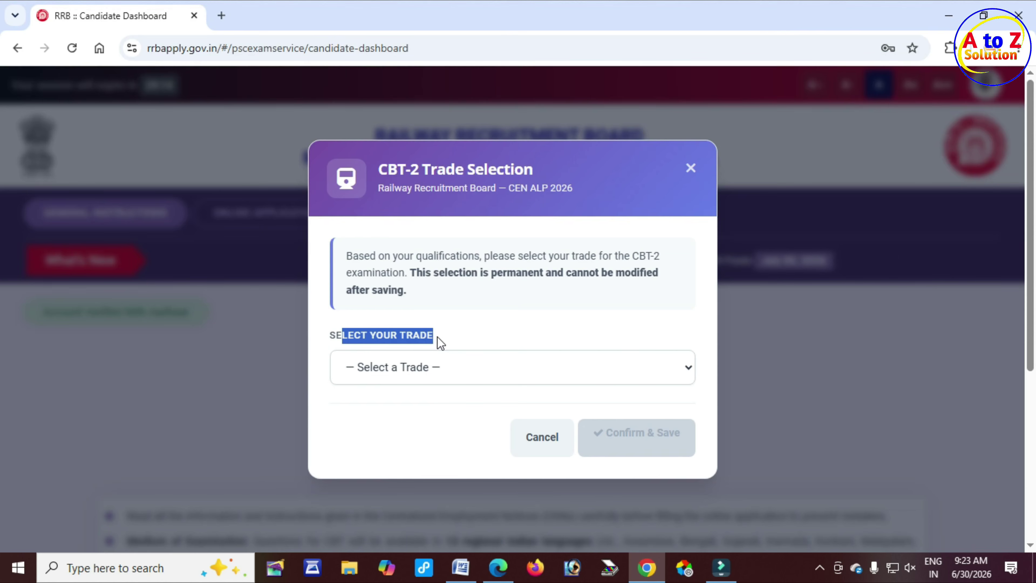
{"action": "left_click", "coordinate": [433, 368]}
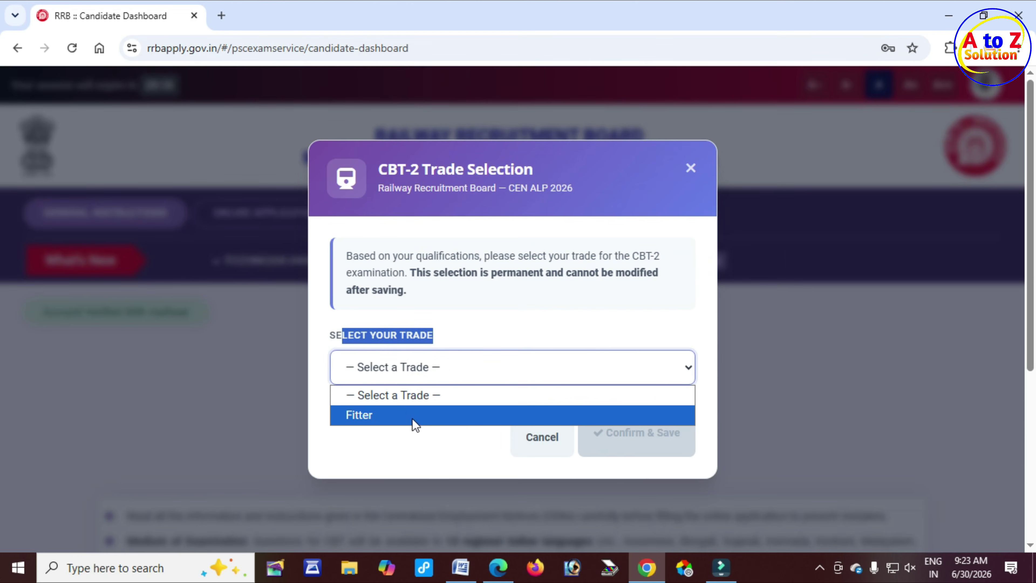
{"action": "left_click", "coordinate": [407, 439]}
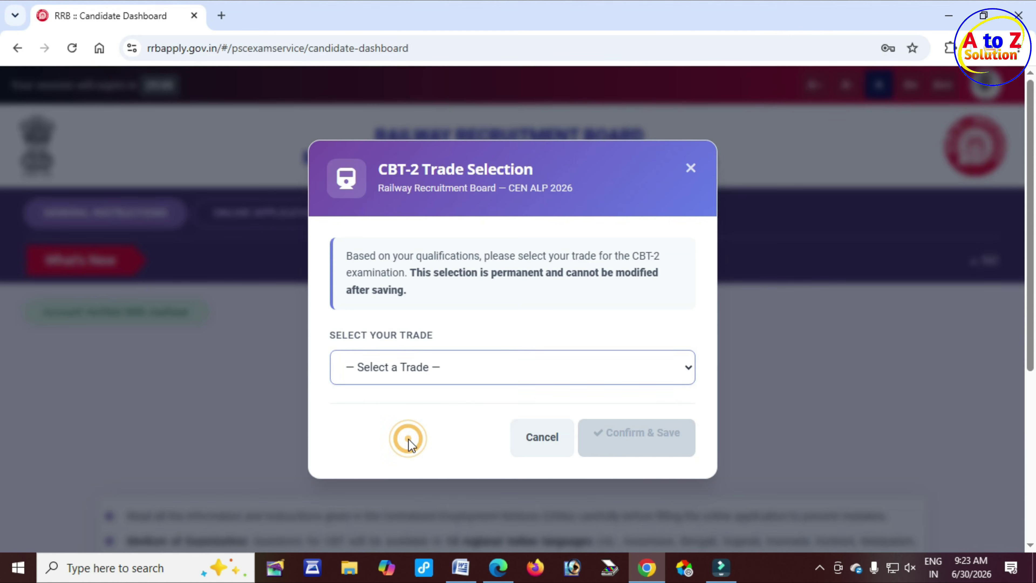
{"action": "left_click", "coordinate": [692, 167]}
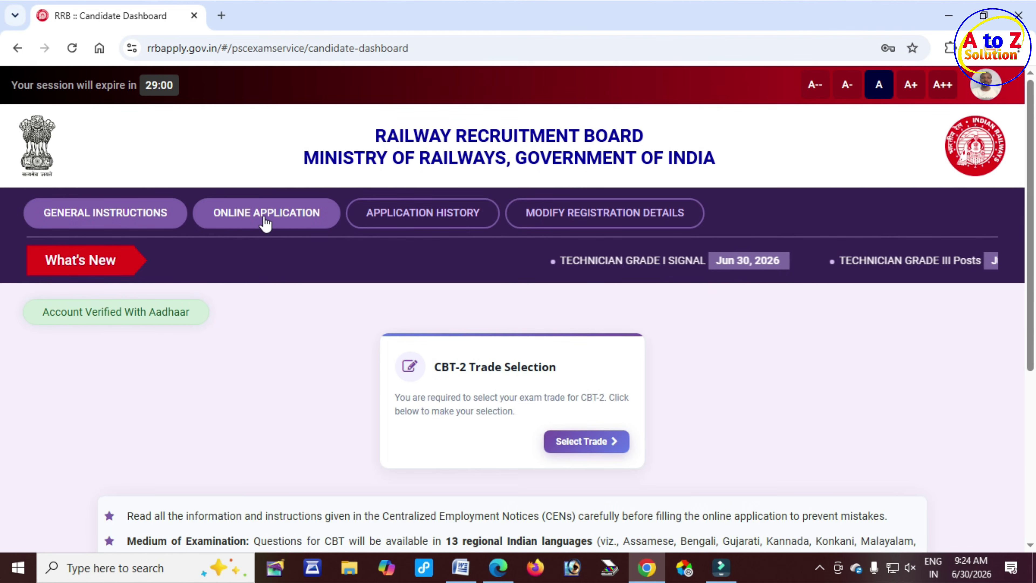
Open the online application section and compare the CEN 02/2026 Technician Grade I Signal and Technician Grade III notices.
{"action": "left_click", "coordinate": [273, 221]}
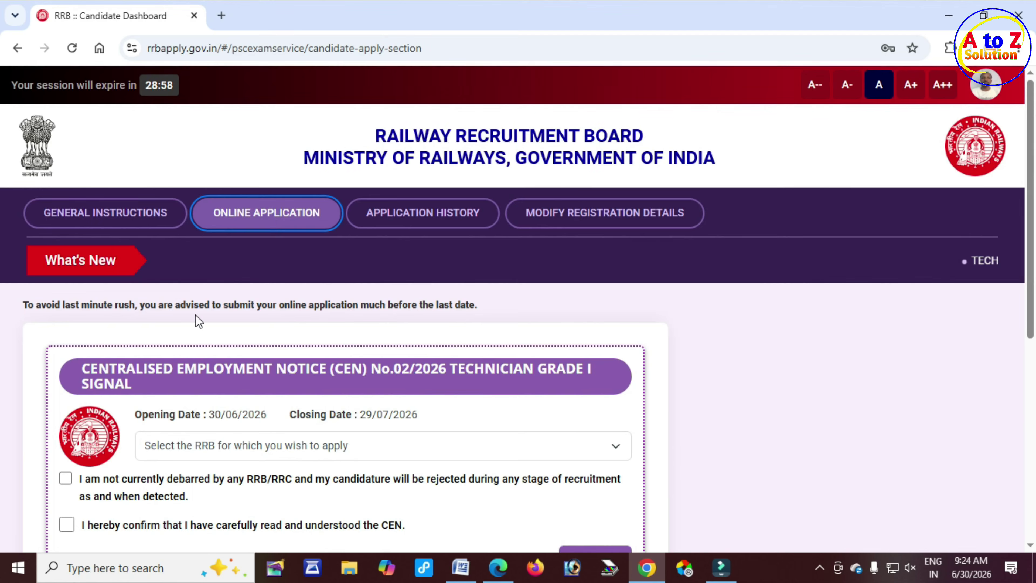
{"action": "scroll", "coordinate": [197, 316], "scroll_direction": "down", "scroll_amount": 3}
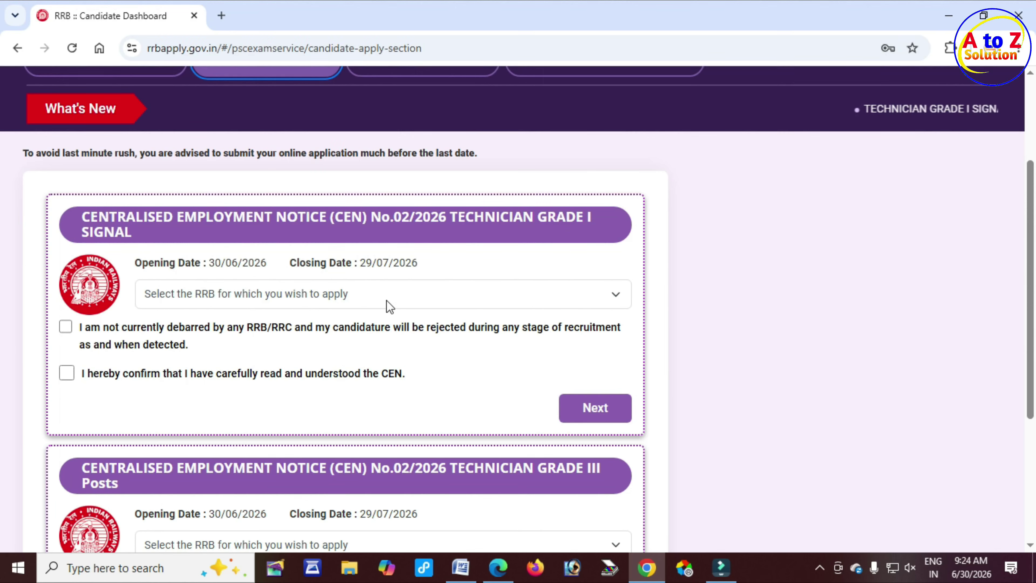
{"action": "left_click_drag", "start_coordinate": [458, 216], "coordinate": [597, 218]}
{"action": "scroll", "coordinate": [331, 366], "scroll_direction": "down", "scroll_amount": 3}
{"action": "left_click_drag", "start_coordinate": [534, 318], "coordinate": [603, 313]}
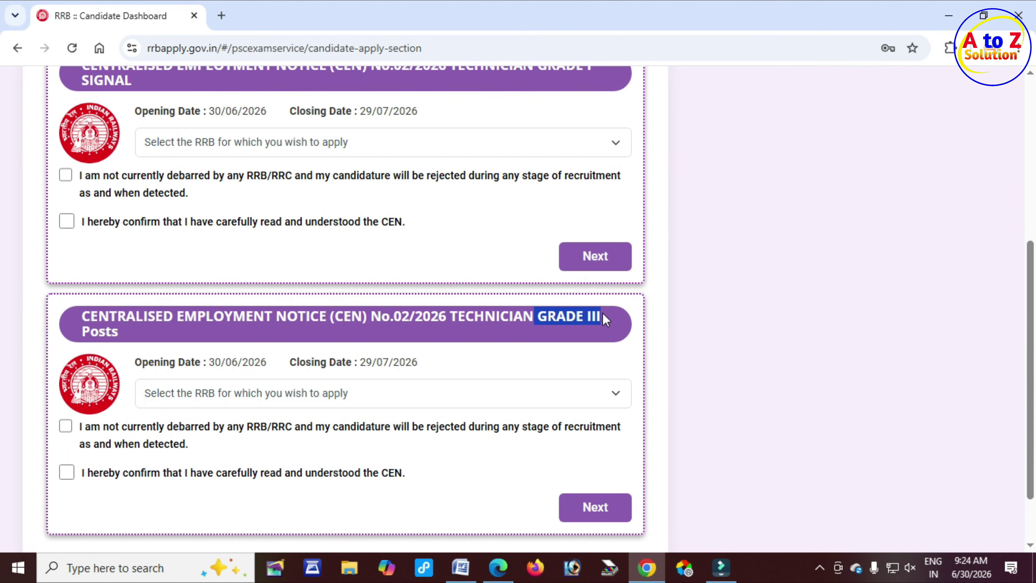
{"action": "scroll", "coordinate": [482, 302], "scroll_direction": "up", "scroll_amount": 3}
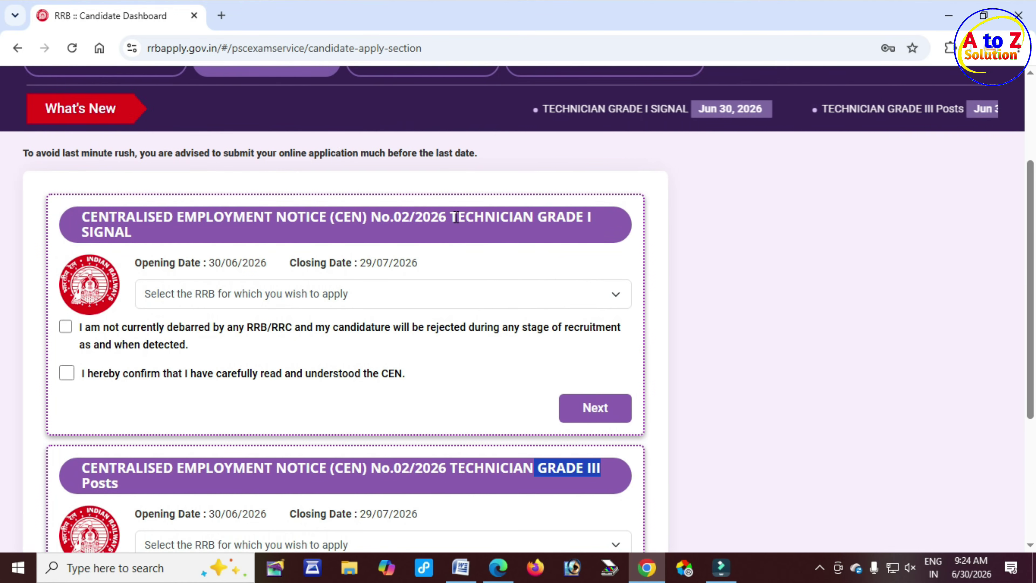
{"action": "left_click_drag", "start_coordinate": [451, 216], "coordinate": [594, 216]}
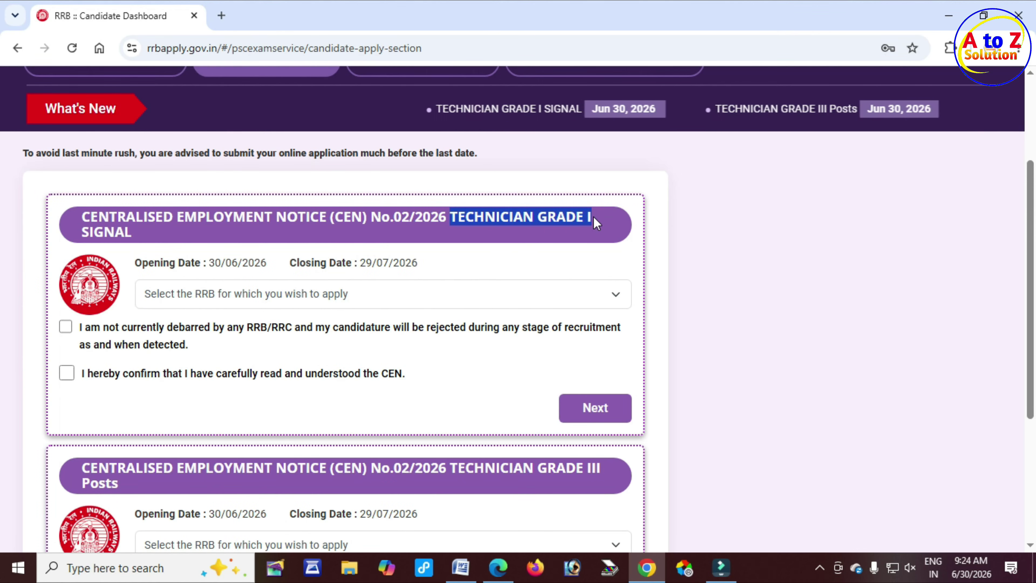
{"action": "scroll", "coordinate": [469, 314], "scroll_direction": "down", "scroll_amount": 3}
{"action": "left_click_drag", "start_coordinate": [457, 316], "coordinate": [617, 324]}
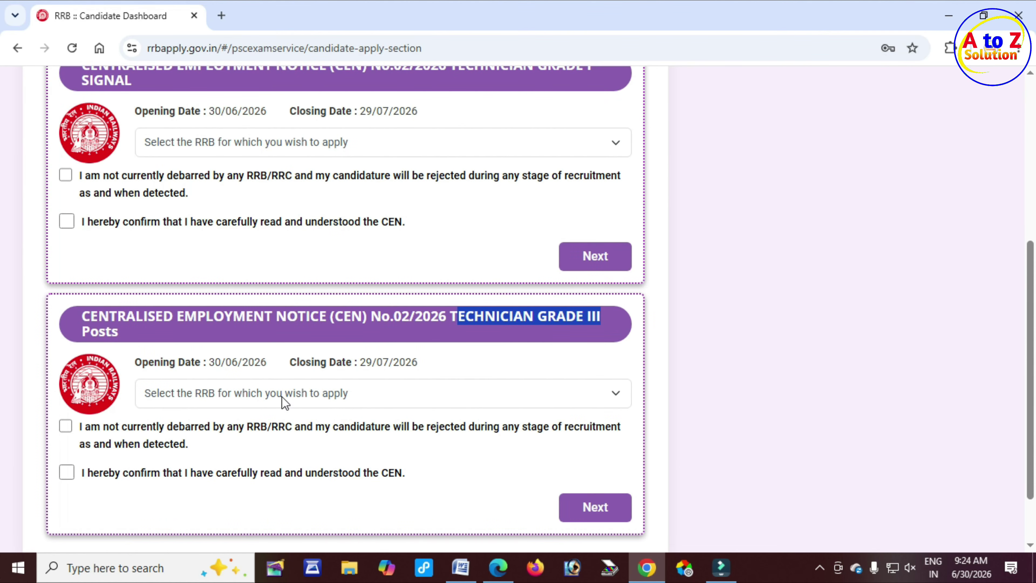
Start the Technician Grade III application for RRB Kolkata, accepting both declarations and dismissing the information message about previously saved data.
{"action": "left_click", "coordinate": [149, 393]}
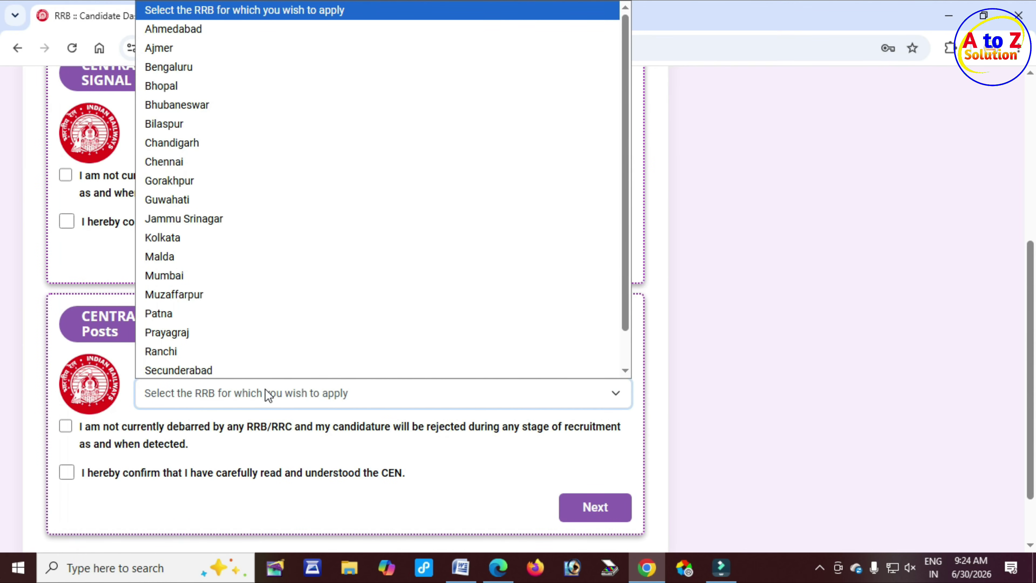
{"action": "left_click", "coordinate": [195, 235]}
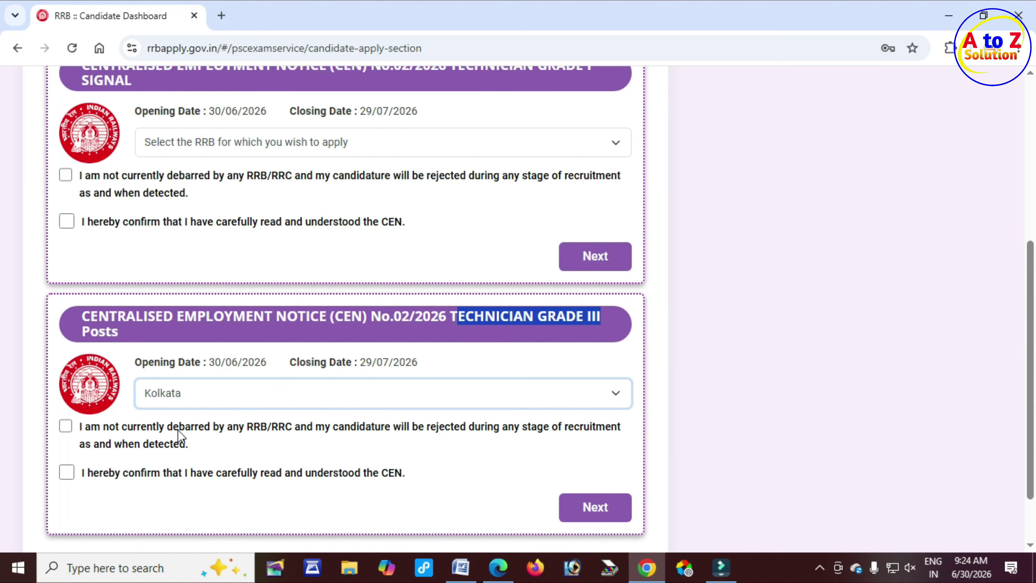
{"action": "left_click", "coordinate": [67, 427]}
{"action": "left_click", "coordinate": [67, 472]}
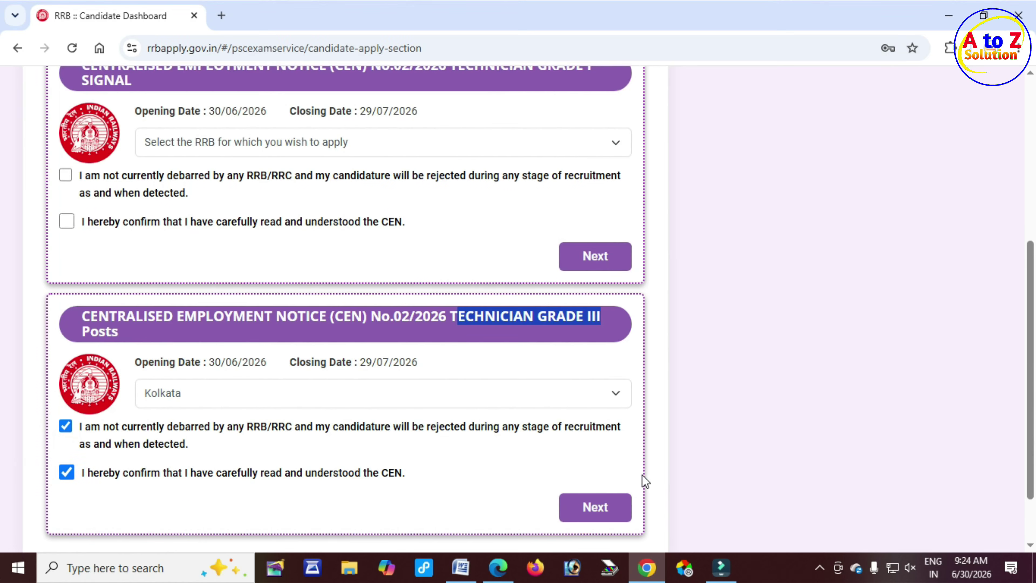
{"action": "scroll", "coordinate": [642, 475], "scroll_direction": "down", "scroll_amount": 2}
{"action": "left_click", "coordinate": [597, 432]}
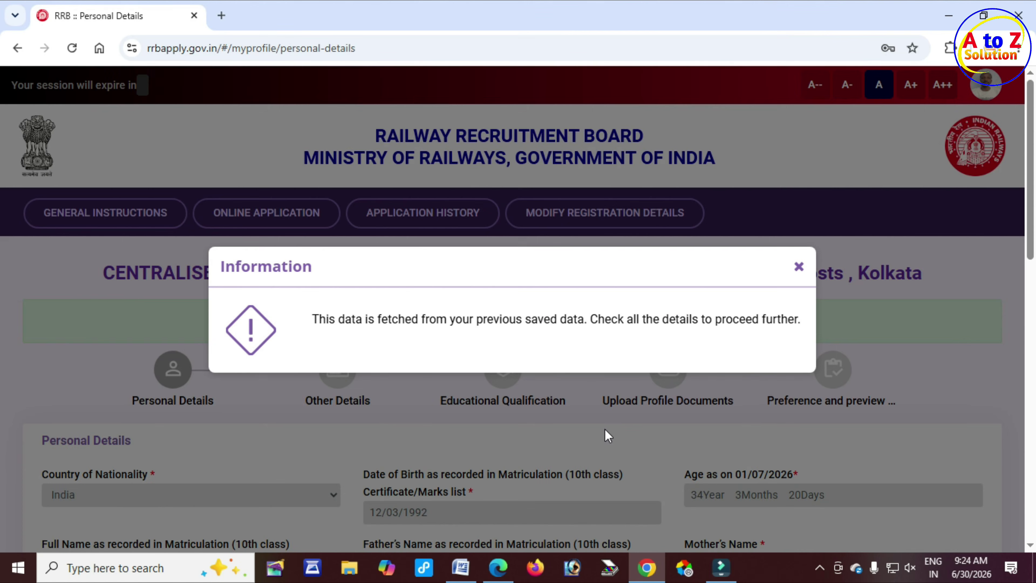
{"action": "left_click", "coordinate": [802, 266]}
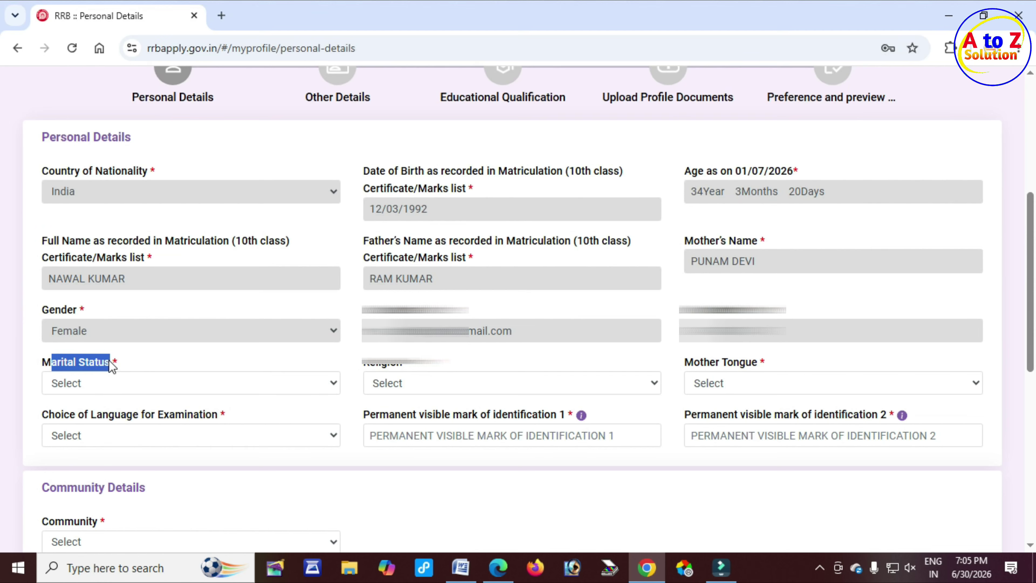
Set the marital status to Unmarried and the religion to Hindu in the personal details.
{"action": "left_click", "coordinate": [123, 388]}
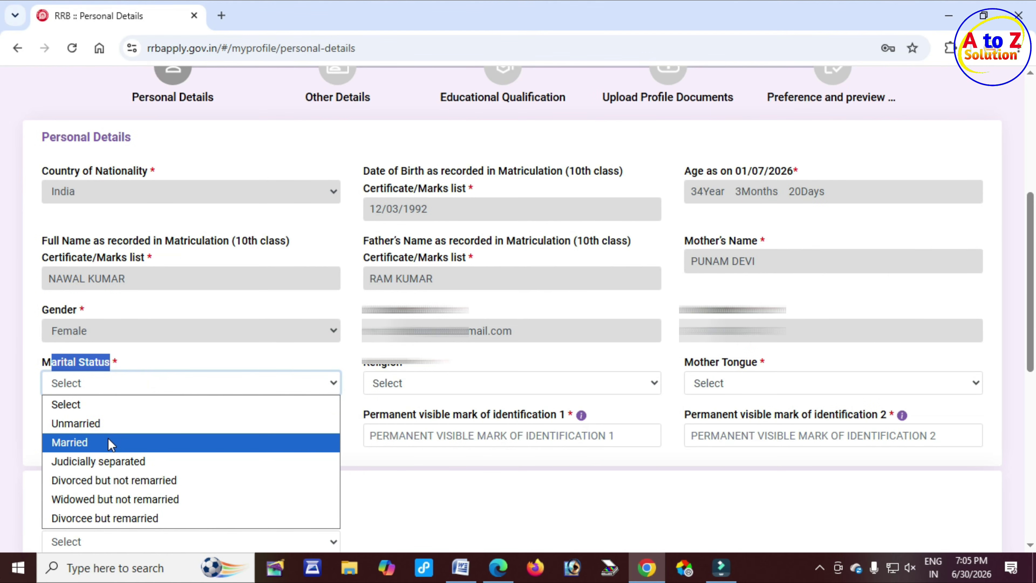
{"action": "left_click", "coordinate": [115, 424]}
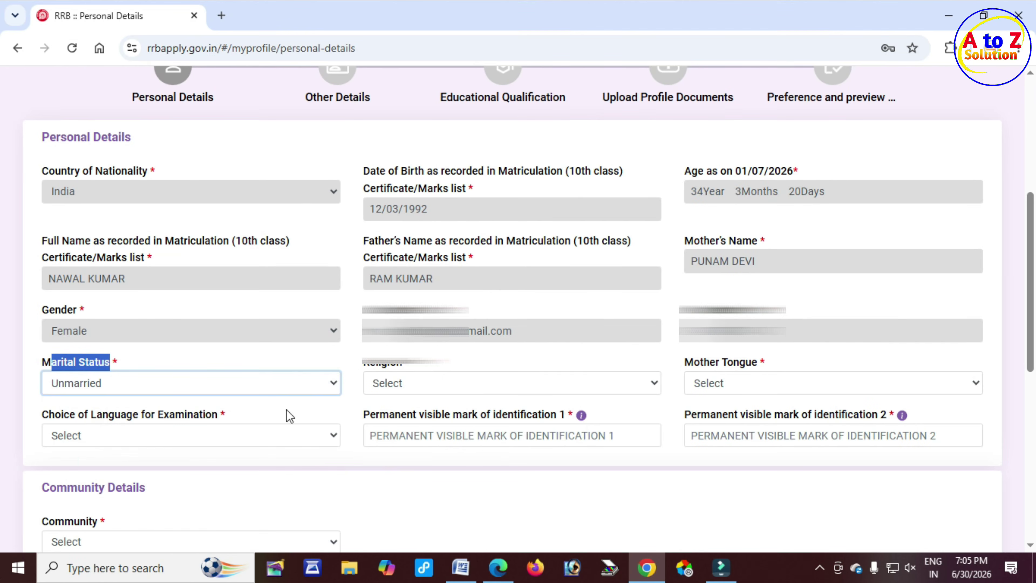
{"action": "left_click_drag", "start_coordinate": [353, 368], "coordinate": [403, 366]}
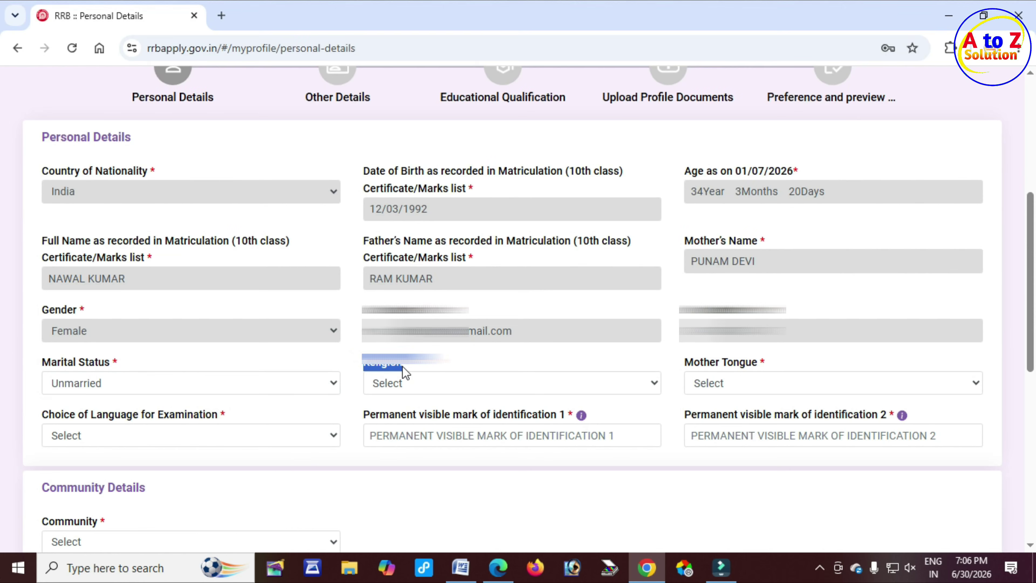
{"action": "left_click", "coordinate": [419, 386]}
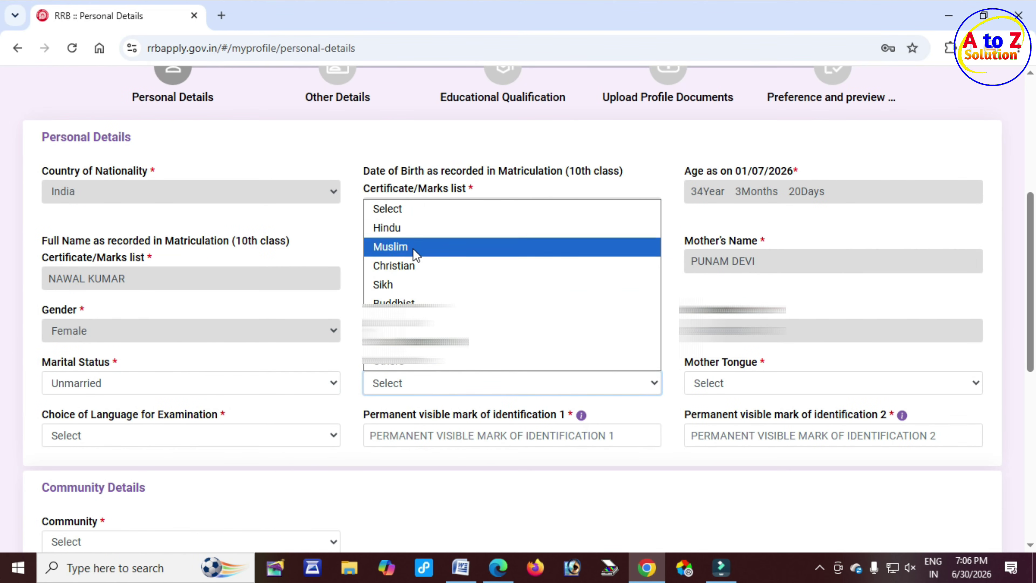
{"action": "left_click", "coordinate": [419, 228]}
Set the mother tongue to Hindi and the choice of language for examination to Hindi.
{"action": "left_click_drag", "start_coordinate": [680, 363], "coordinate": [756, 363]}
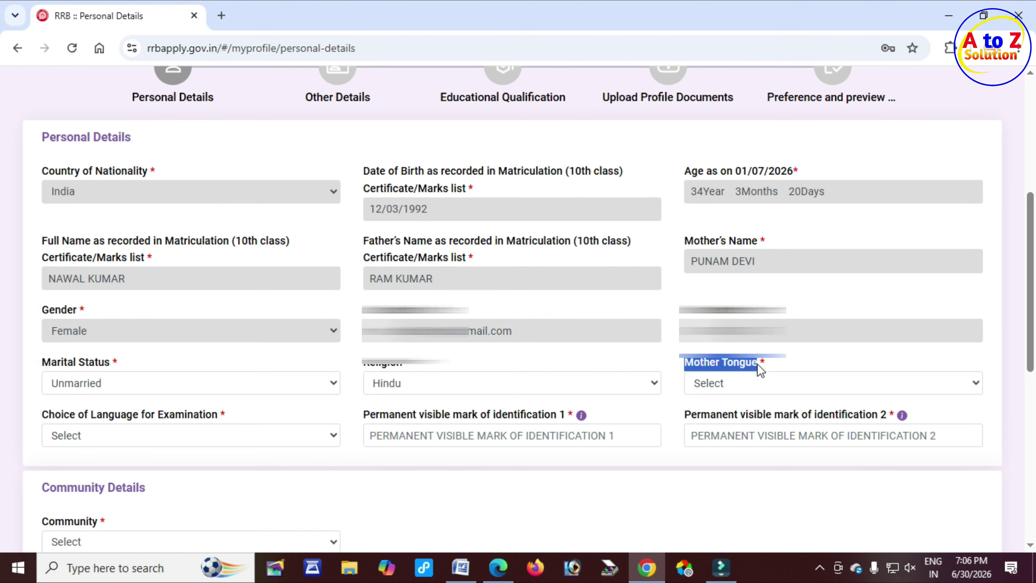
{"action": "left_click", "coordinate": [757, 385]}
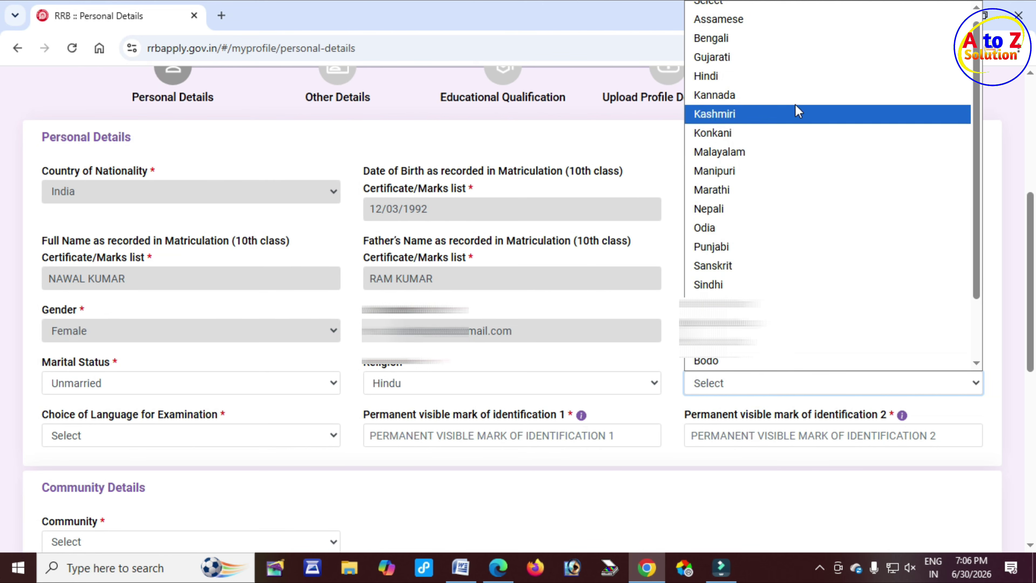
{"action": "left_click", "coordinate": [769, 86]}
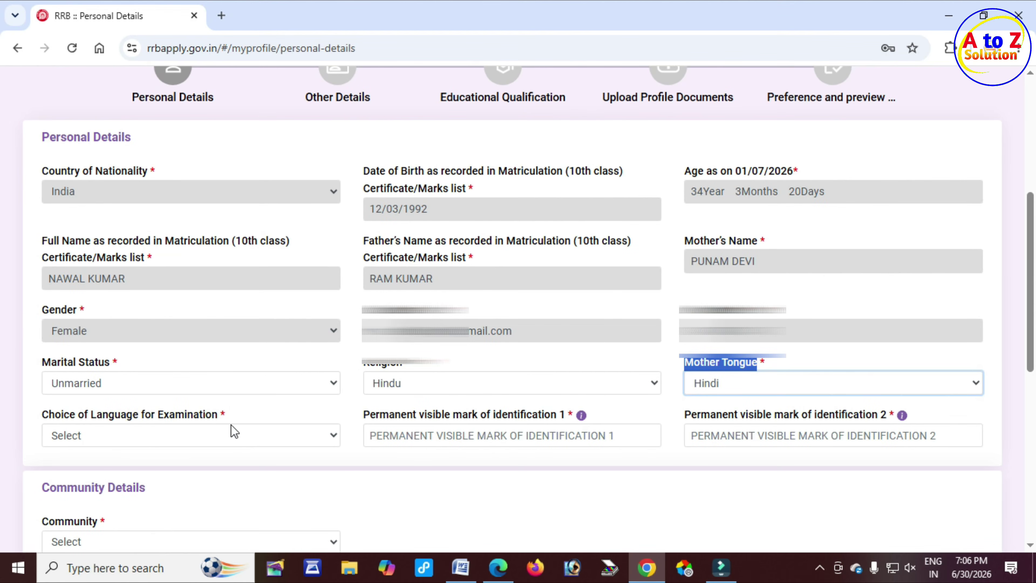
{"action": "left_click_drag", "start_coordinate": [76, 414], "coordinate": [222, 415]}
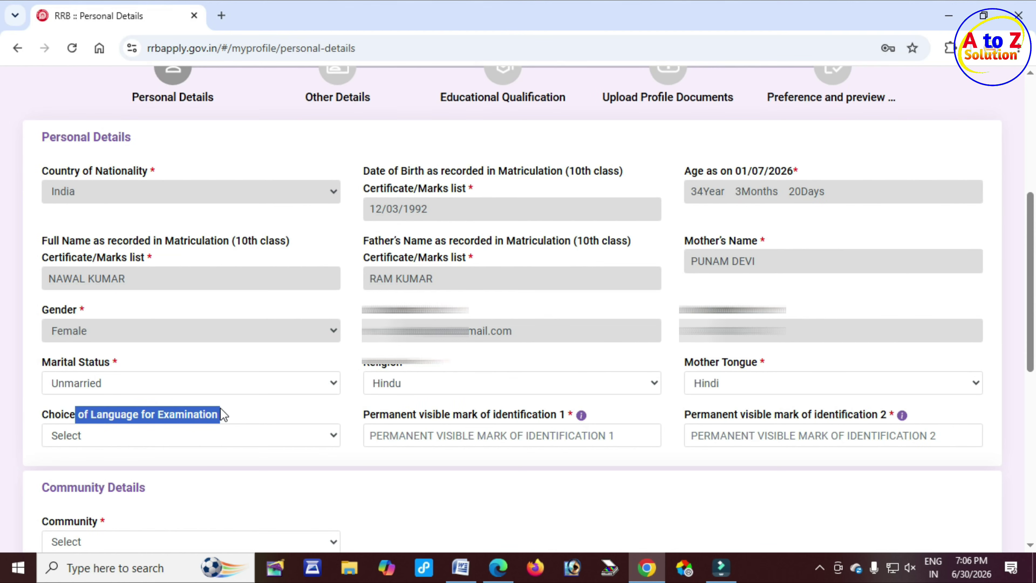
{"action": "left_click", "coordinate": [220, 434]}
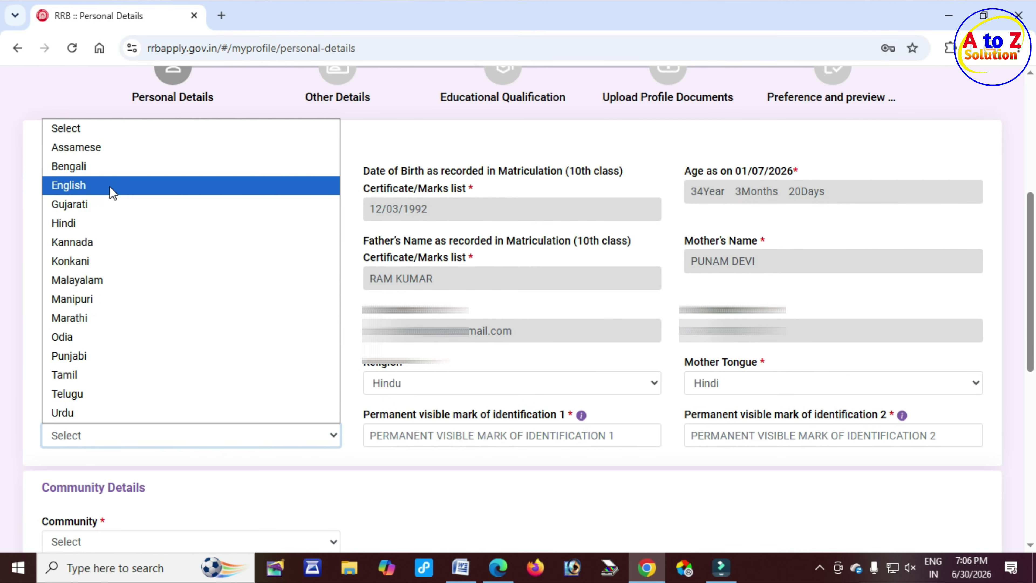
{"action": "left_click", "coordinate": [99, 223]}
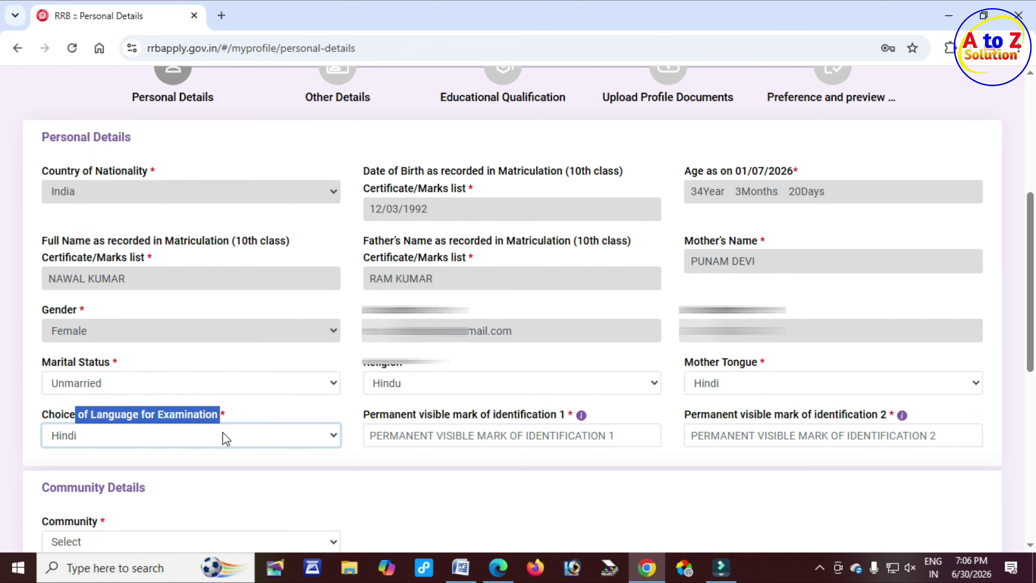
Examine the two permanent visible mark of identification fields without filling them in.
{"action": "left_click_drag", "start_coordinate": [382, 415], "coordinate": [424, 419]}
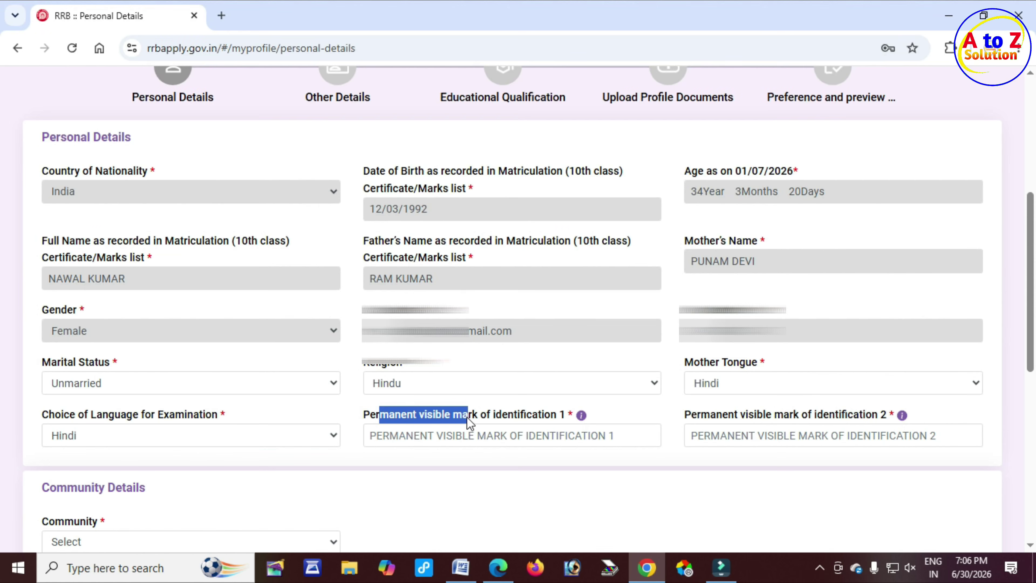
{"action": "left_click_drag", "start_coordinate": [514, 417], "coordinate": [552, 417]}
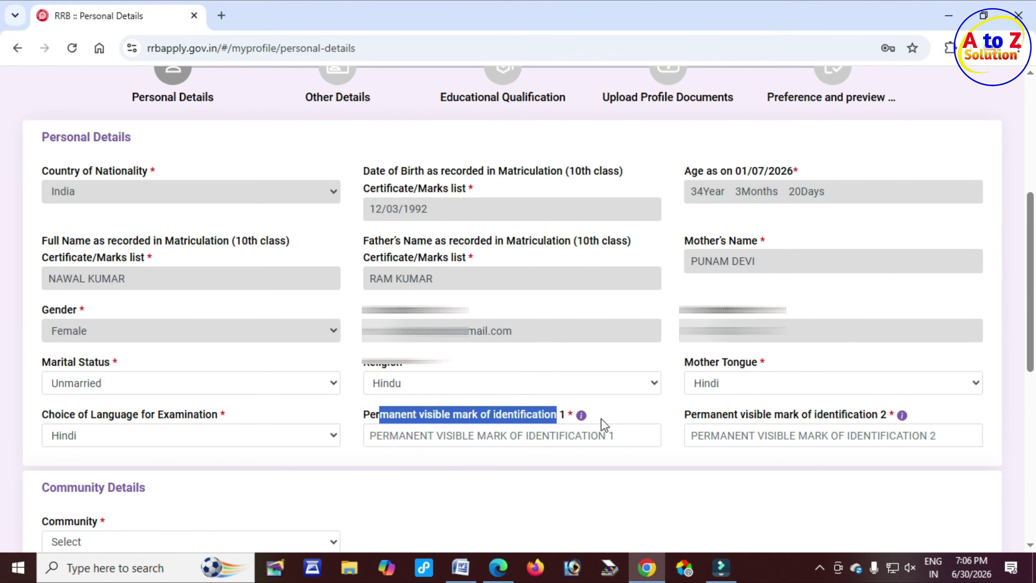
{"action": "left_click_drag", "start_coordinate": [749, 415], "coordinate": [835, 418]}
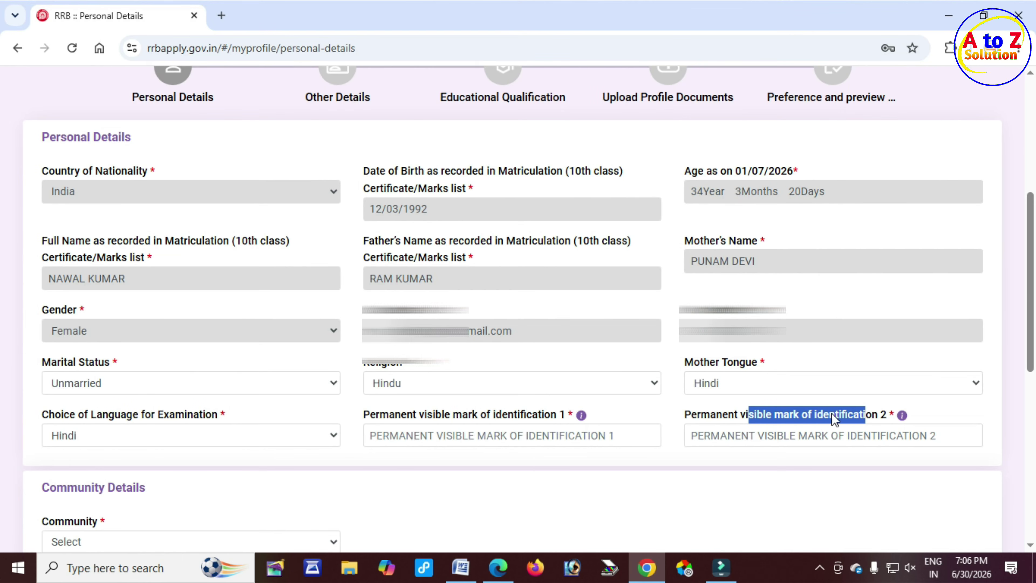
{"action": "left_click", "coordinate": [424, 440]}
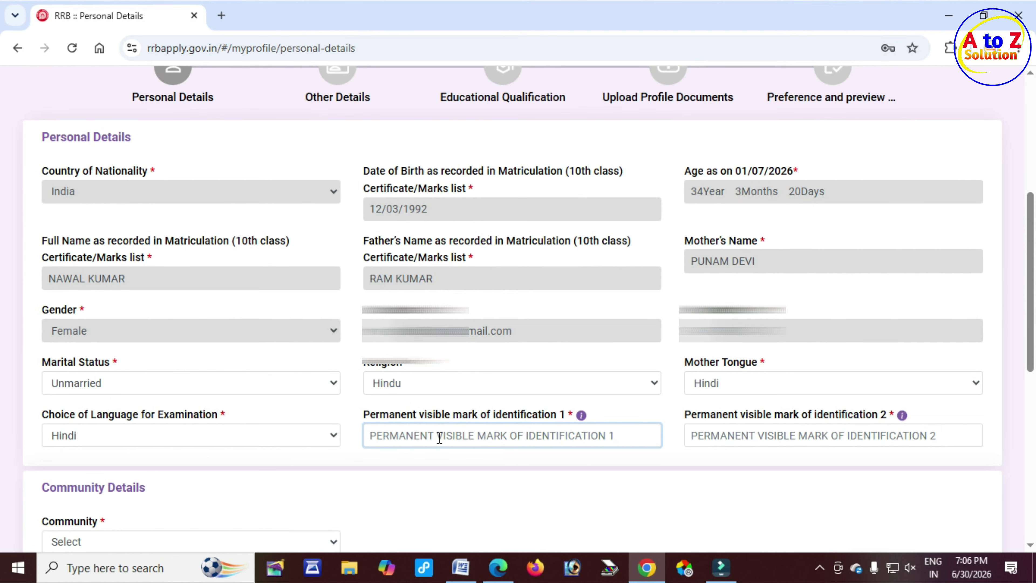
{"action": "left_click", "coordinate": [771, 435]}
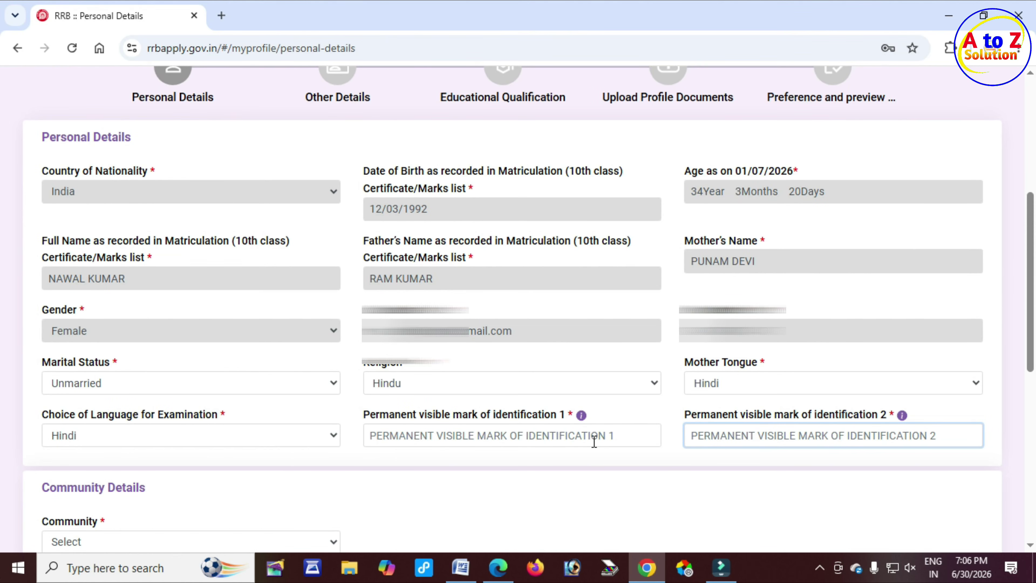
{"action": "left_click", "coordinate": [526, 435]}
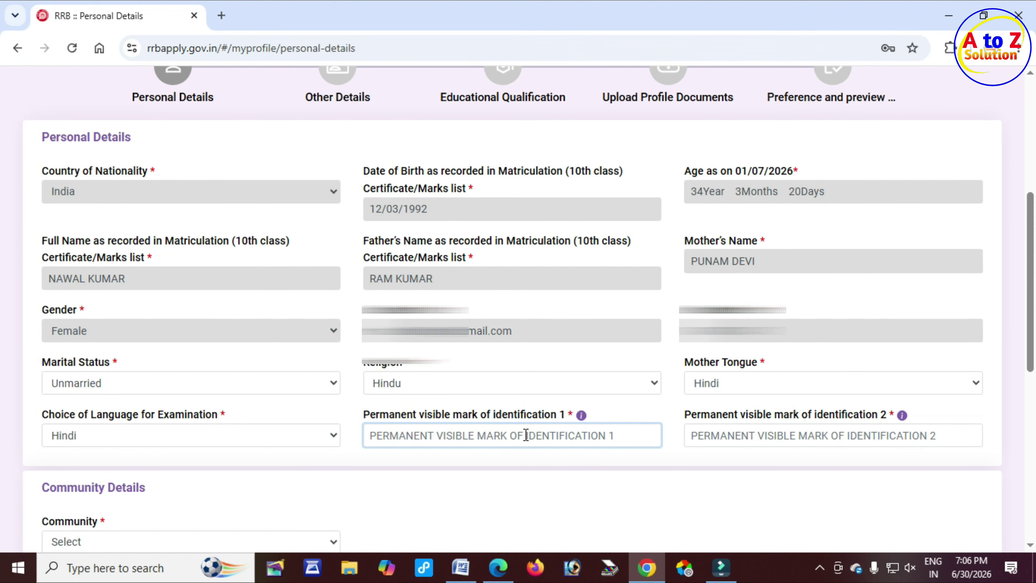
{"action": "left_click", "coordinate": [766, 438]}
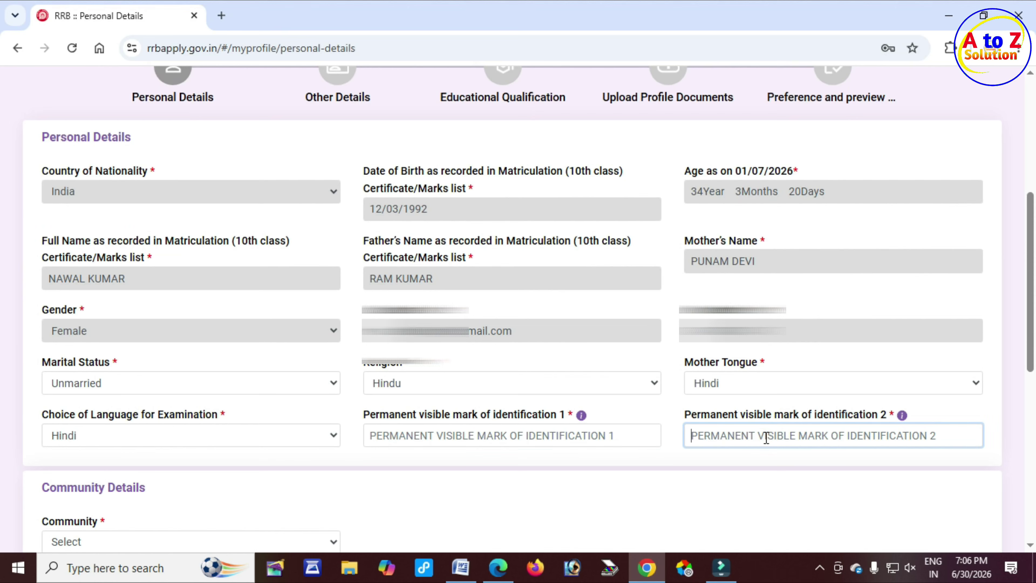
Set the community to SC (Scheduled Caste) in the community details.
{"action": "scroll", "coordinate": [766, 438], "scroll_direction": "down", "scroll_amount": 8}
{"action": "left_click_drag", "start_coordinate": [68, 107], "coordinate": [146, 115]}
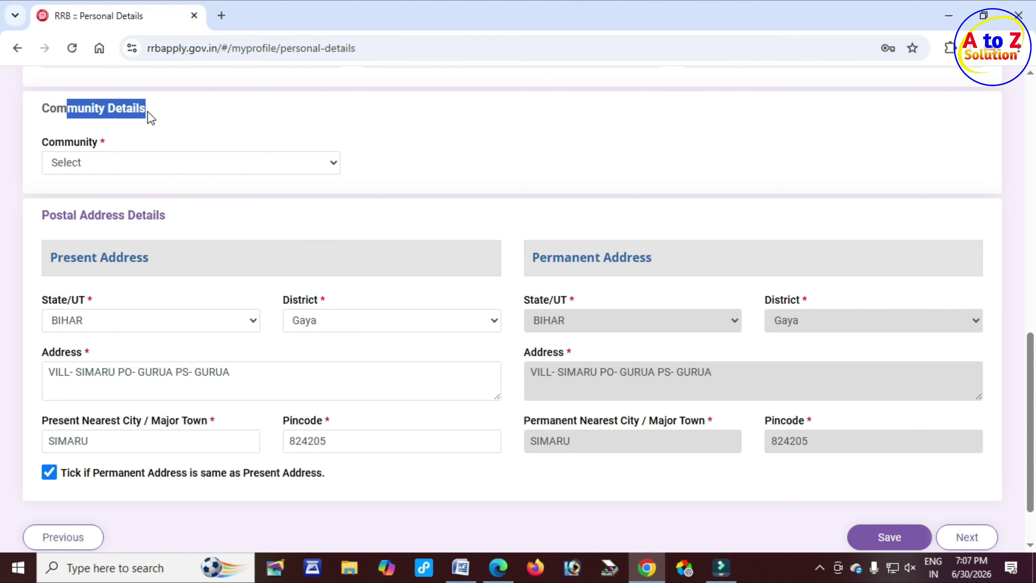
{"action": "left_click", "coordinate": [137, 164]}
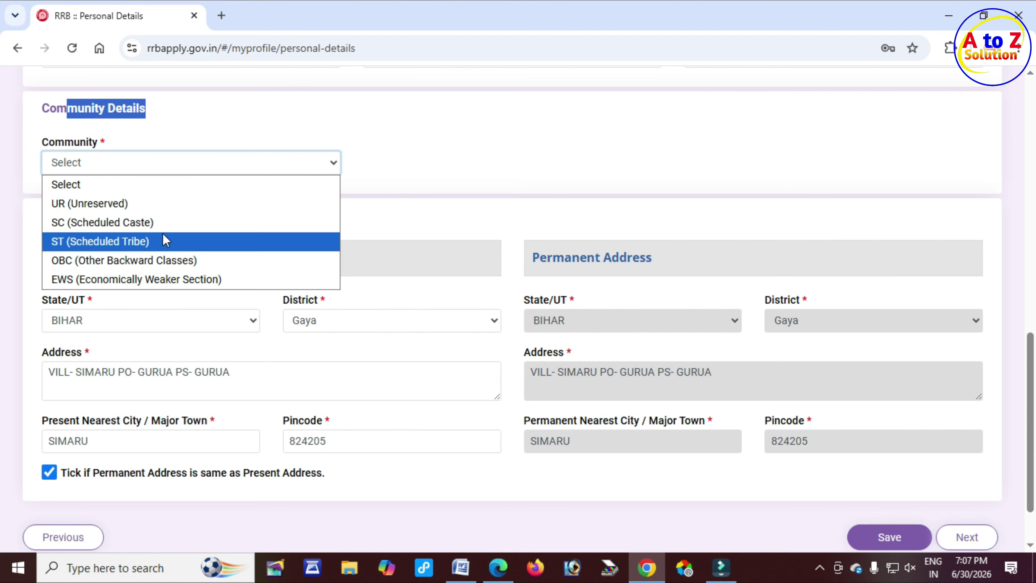
{"action": "left_click", "coordinate": [163, 222]}
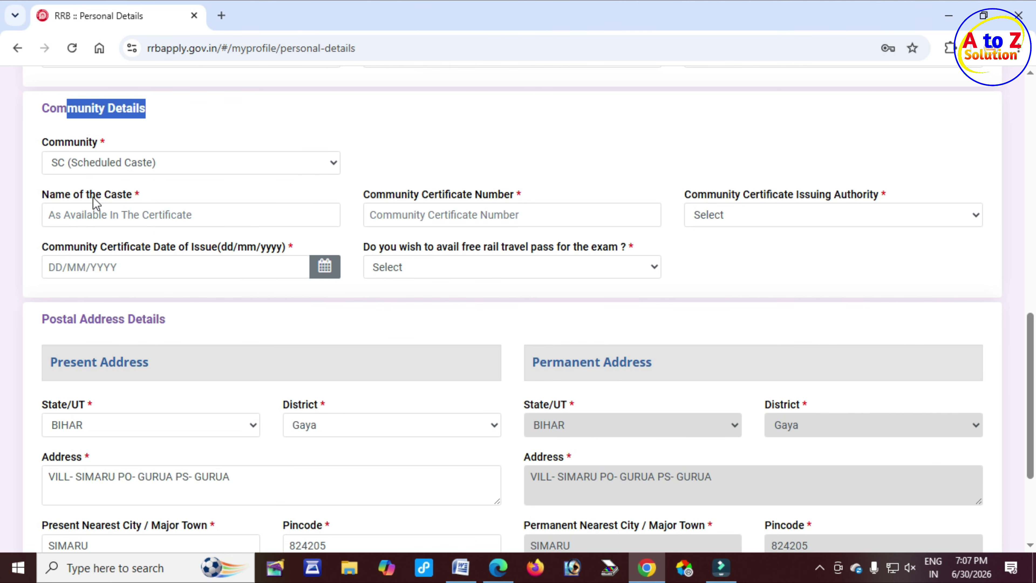
Set the community certificate issuing authority to Revenue Officers not below the rank of Tehsildar.
{"action": "left_click_drag", "start_coordinate": [95, 197], "coordinate": [130, 200]}
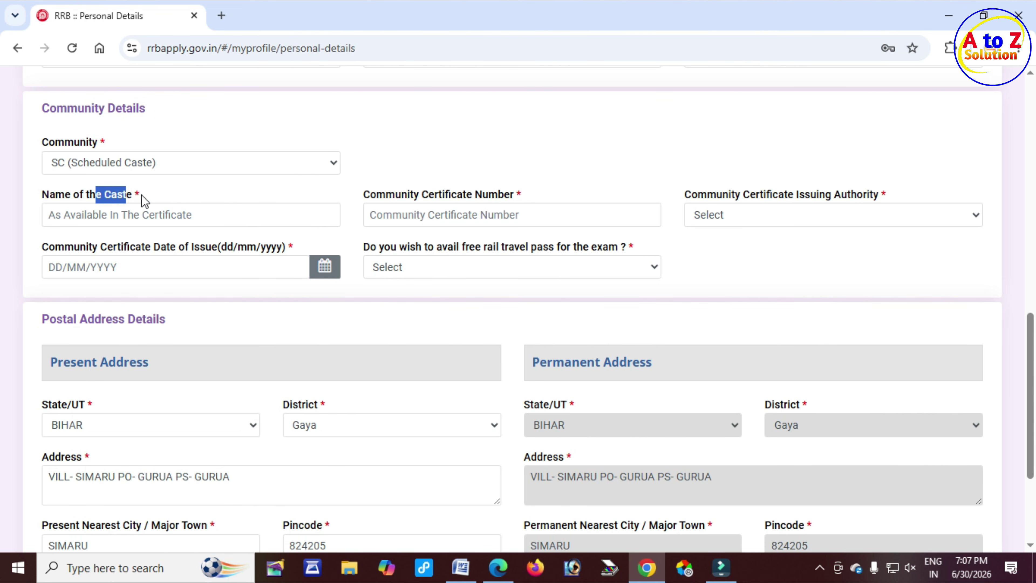
{"action": "left_click", "coordinate": [89, 213]}
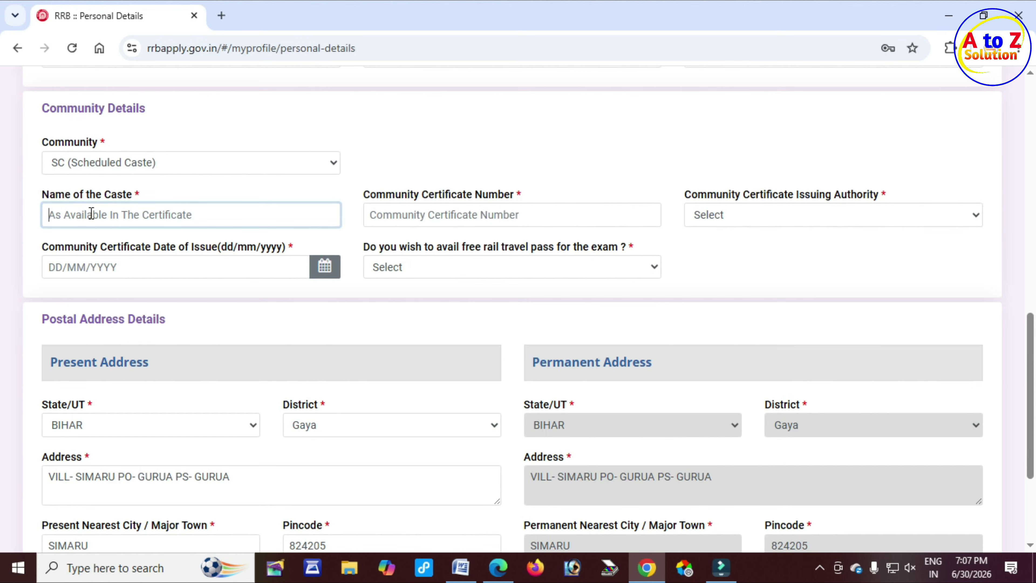
{"action": "left_click_drag", "start_coordinate": [410, 194], "coordinate": [505, 217]}
{"action": "left_click", "coordinate": [462, 215]}
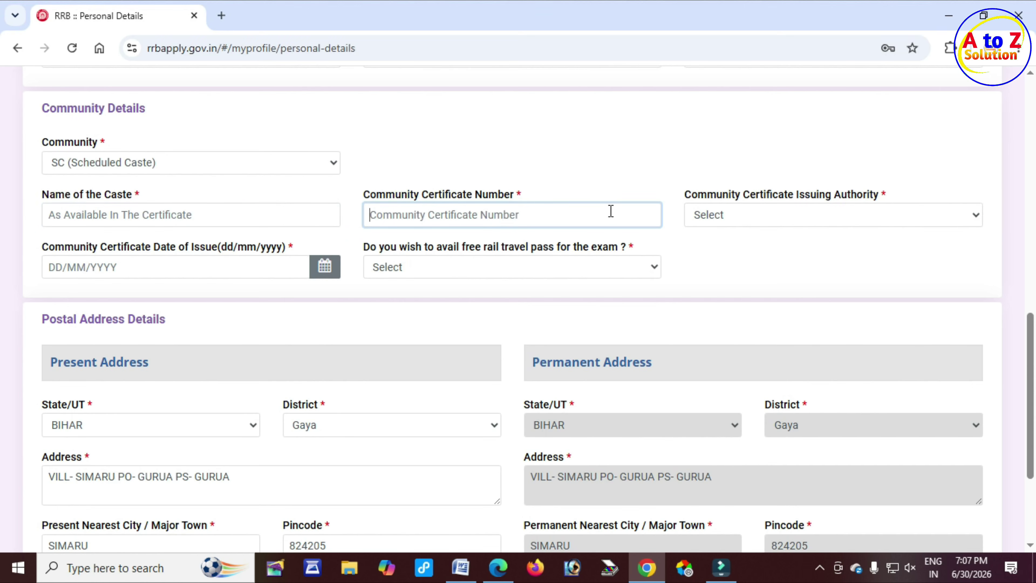
{"action": "left_click_drag", "start_coordinate": [708, 196], "coordinate": [880, 196]}
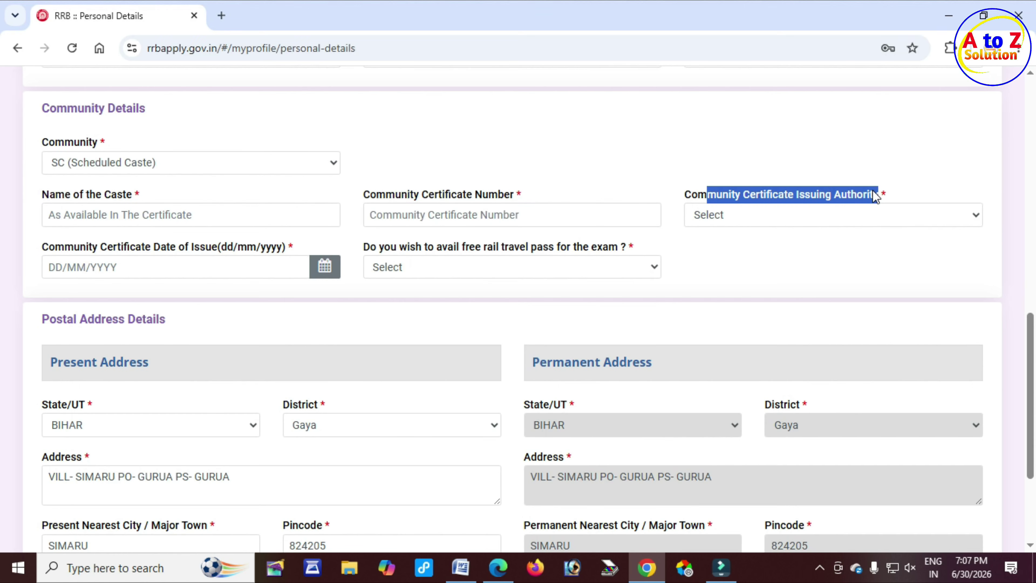
{"action": "left_click", "coordinate": [740, 225]}
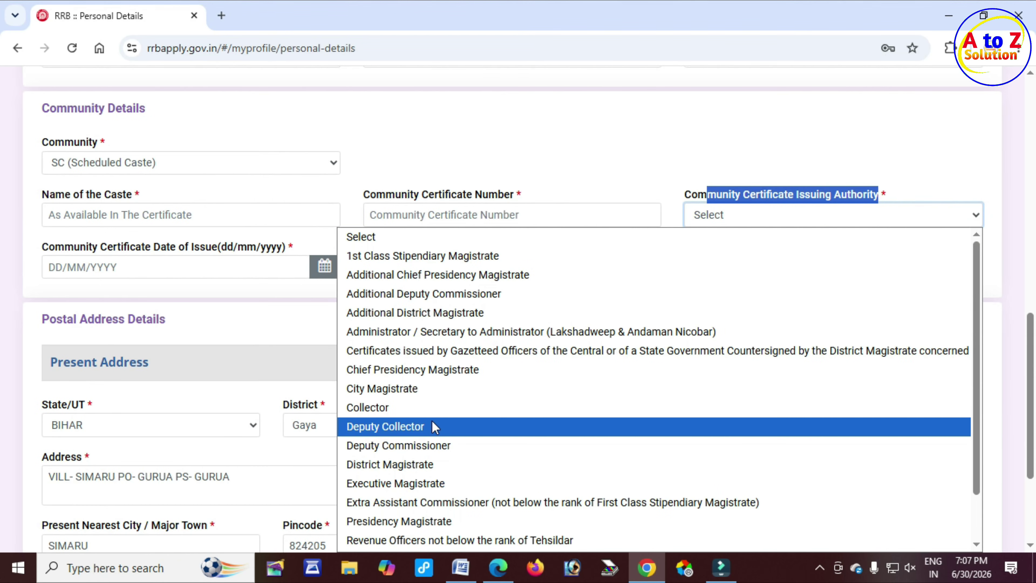
{"action": "scroll", "coordinate": [470, 497], "scroll_direction": "down", "scroll_amount": 3}
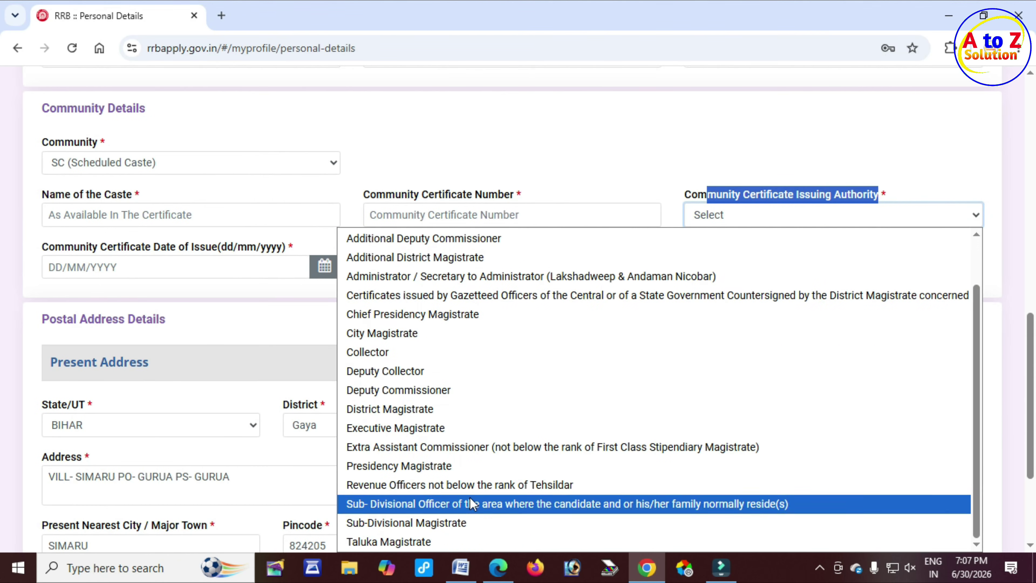
{"action": "left_click", "coordinate": [471, 482]}
Set the issuing State/UT of the community certificate to BIHAR.
{"action": "left_click_drag", "start_coordinate": [62, 246], "coordinate": [128, 249]}
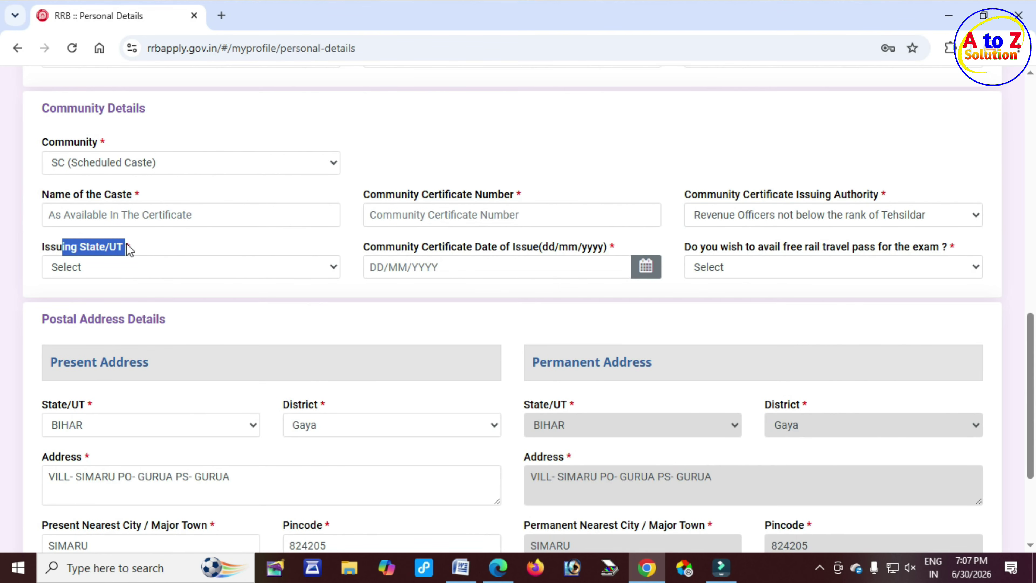
{"action": "left_click", "coordinate": [127, 267]}
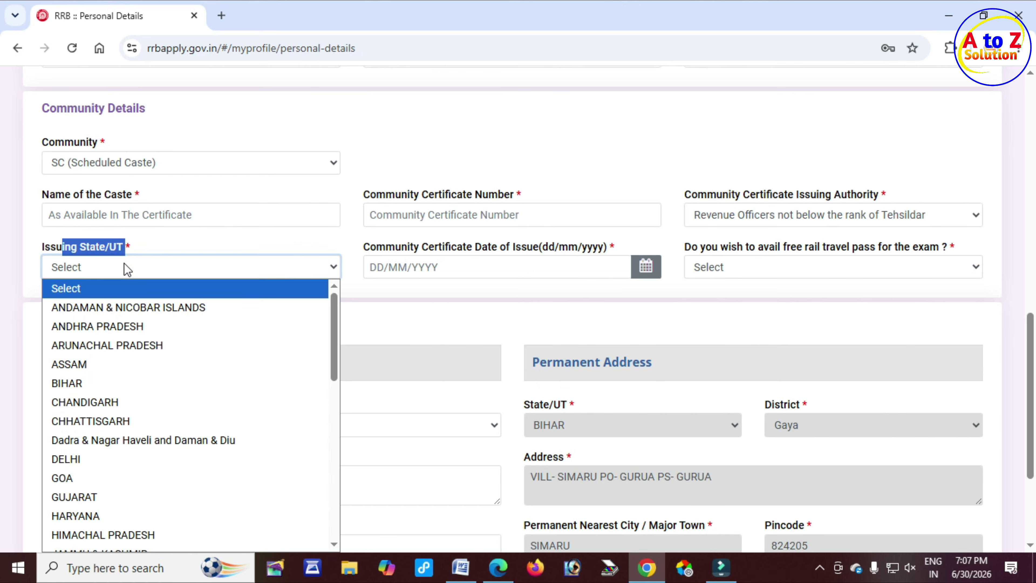
{"action": "left_click", "coordinate": [100, 379]}
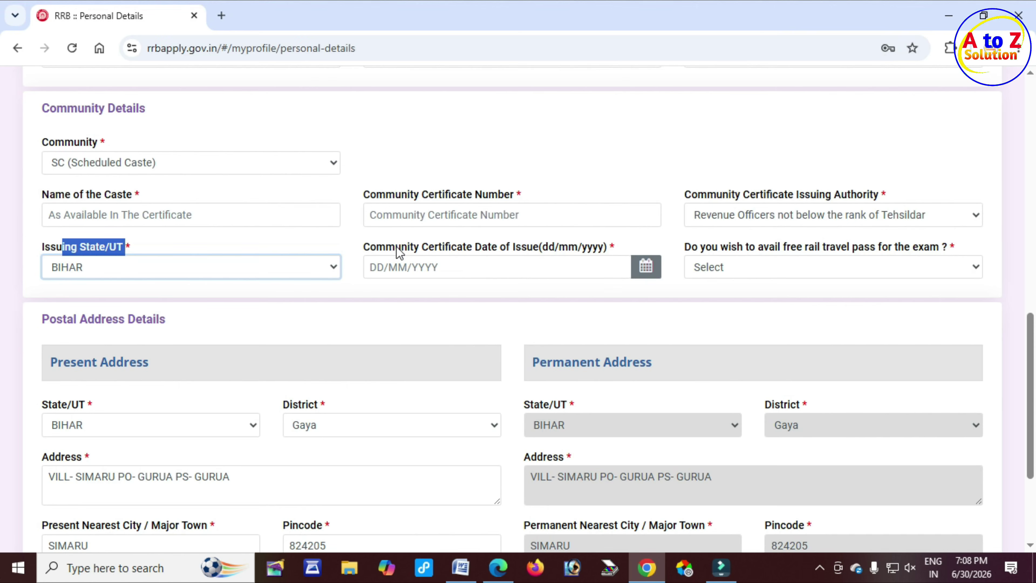
Answer Yes to availing the free rail travel pass for the exam.
{"action": "left_click_drag", "start_coordinate": [395, 248], "coordinate": [477, 256]}
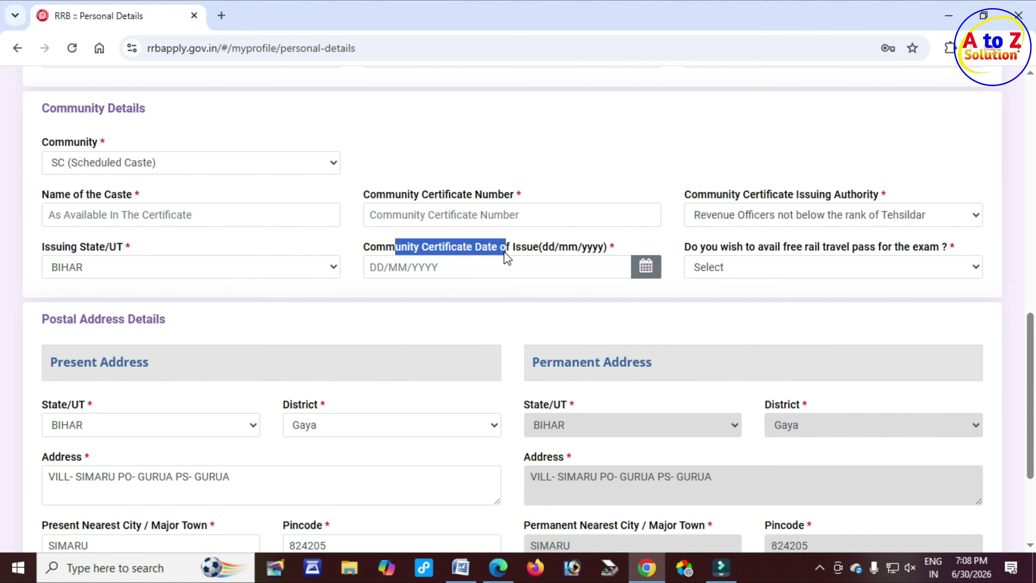
{"action": "left_click_drag", "start_coordinate": [749, 247], "coordinate": [869, 250]}
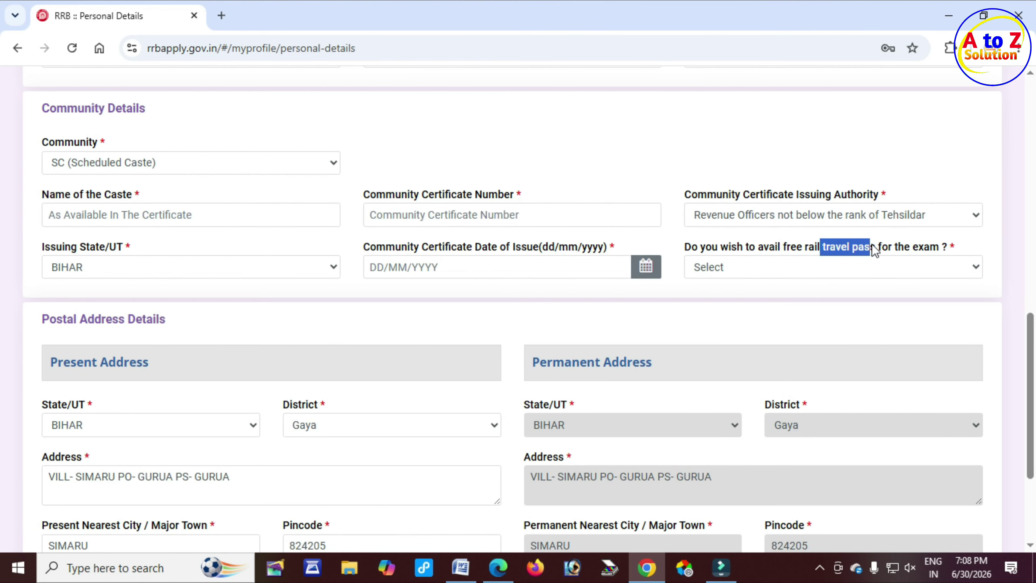
{"action": "left_click", "coordinate": [745, 265]}
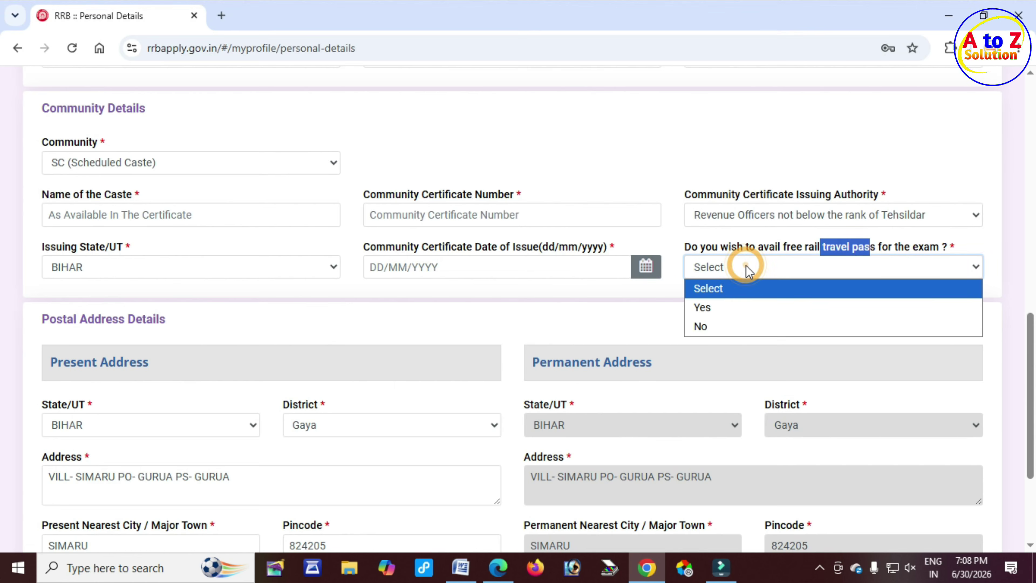
{"action": "left_click", "coordinate": [721, 304]}
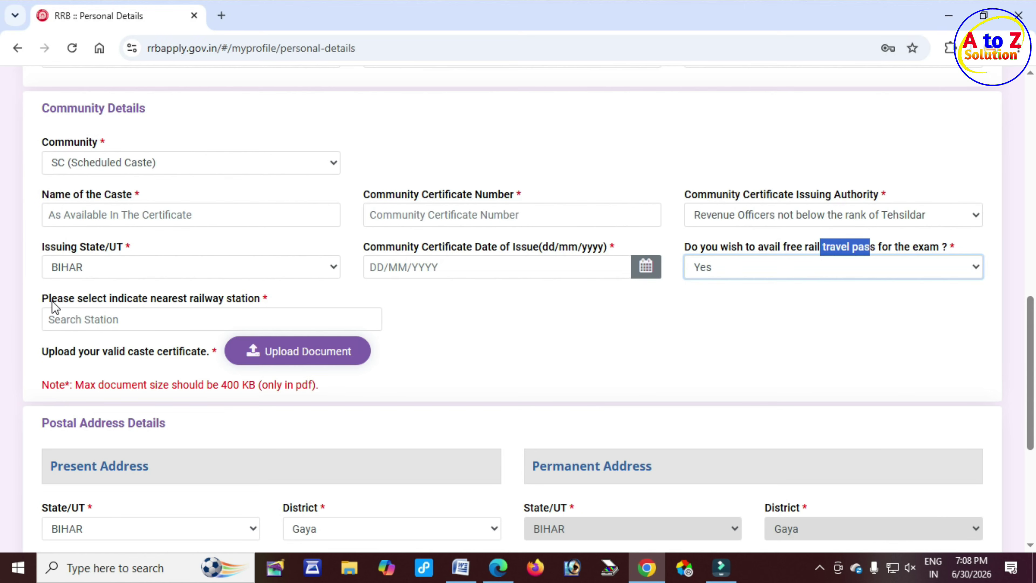
Examine the nearest railway station field and the size and format requirements for the caste certificate upload.
{"action": "left_click_drag", "start_coordinate": [51, 299], "coordinate": [259, 303]}
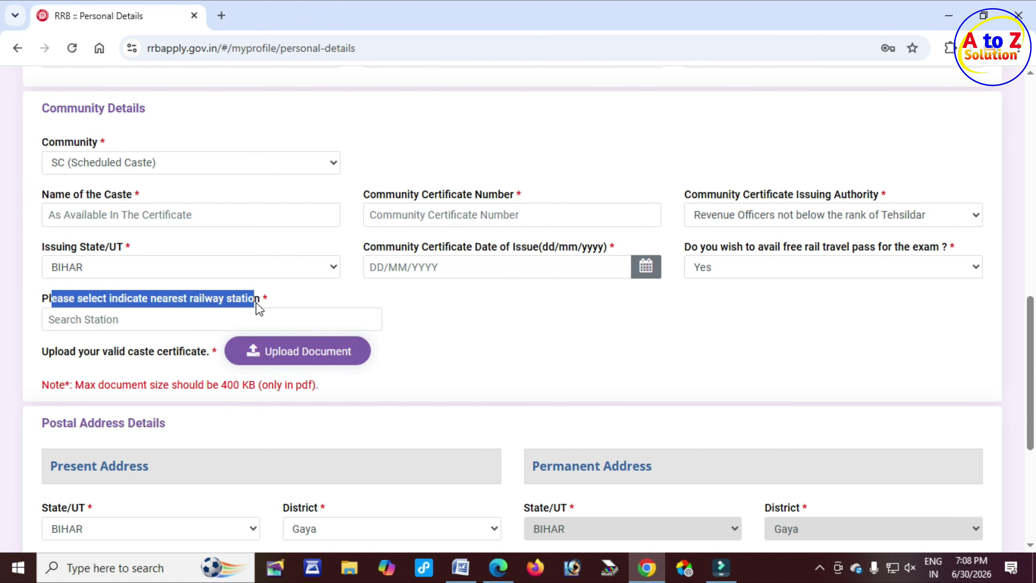
{"action": "left_click", "coordinate": [144, 317]}
{"action": "left_click", "coordinate": [434, 332]}
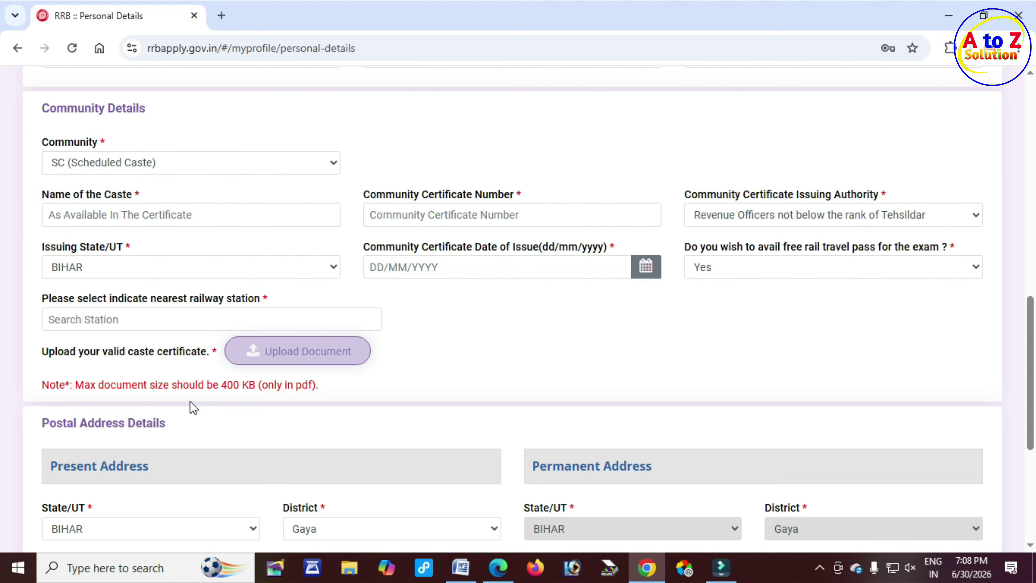
{"action": "left_click_drag", "start_coordinate": [198, 384], "coordinate": [322, 386]}
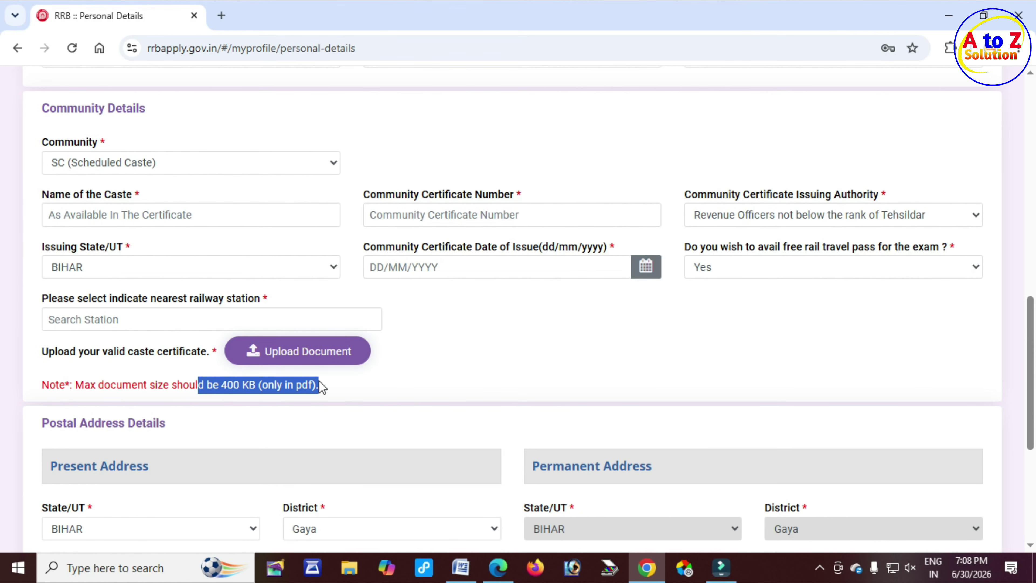
Review the present and permanent address entries in the postal address details, including state, district, address, nearest city and pincode.
{"action": "scroll", "coordinate": [375, 393], "scroll_direction": "down", "scroll_amount": 3}
{"action": "left_click_drag", "start_coordinate": [48, 320], "coordinate": [152, 316]}
{"action": "scroll", "coordinate": [40, 285], "scroll_direction": "down", "scroll_amount": 2}
{"action": "left_click_drag", "start_coordinate": [41, 285], "coordinate": [80, 283]}
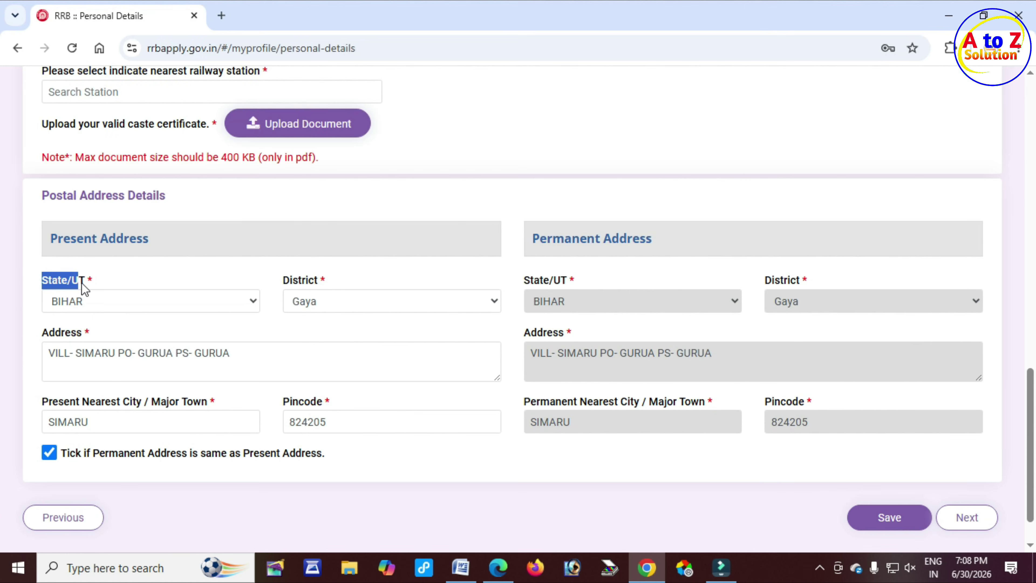
{"action": "left_click_drag", "start_coordinate": [283, 282], "coordinate": [324, 281]}
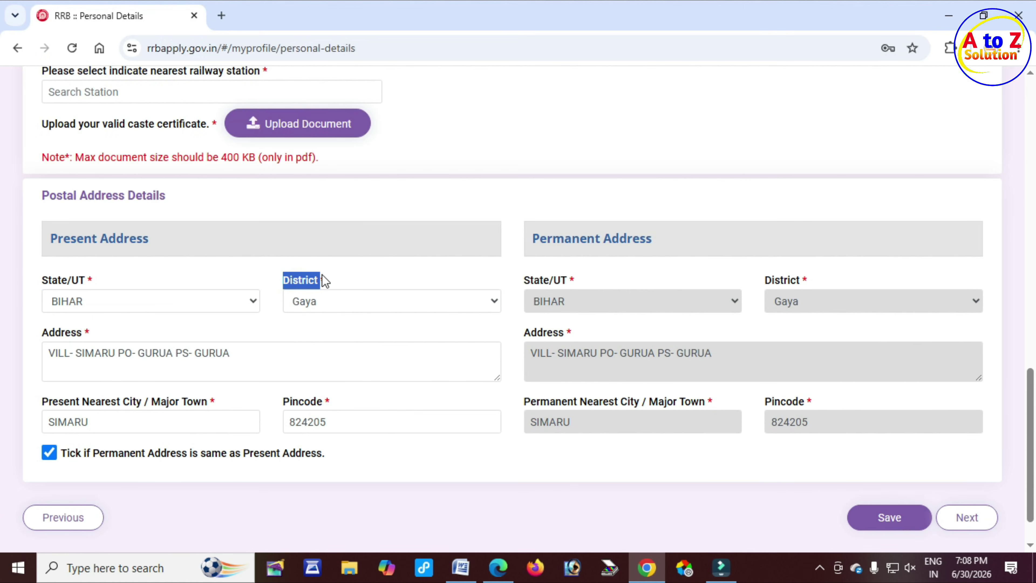
{"action": "left_click_drag", "start_coordinate": [42, 333], "coordinate": [256, 356]}
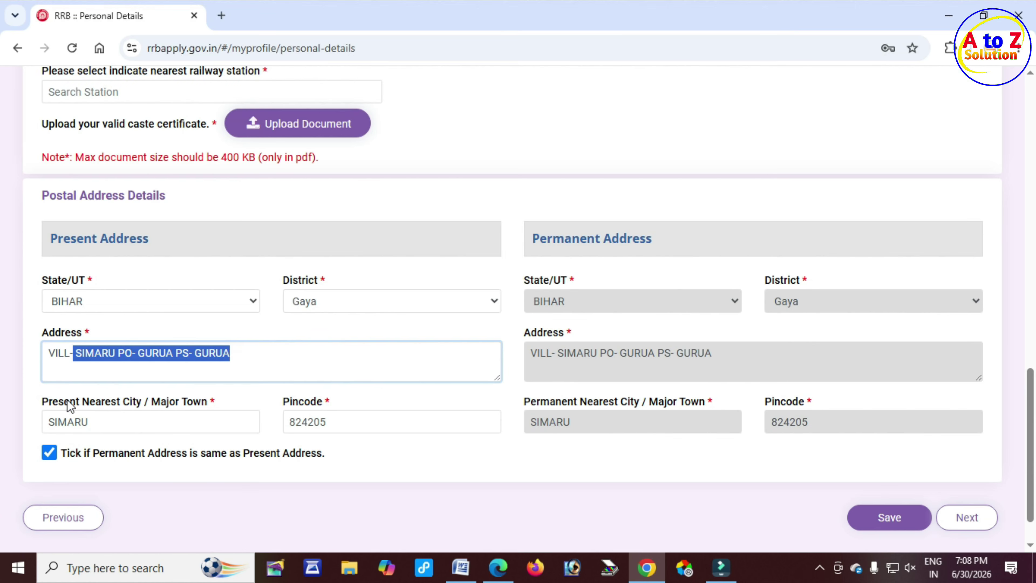
{"action": "left_click_drag", "start_coordinate": [64, 402], "coordinate": [179, 426]}
{"action": "left_click", "coordinate": [159, 428]}
{"action": "left_click_drag", "start_coordinate": [287, 404], "coordinate": [338, 402]}
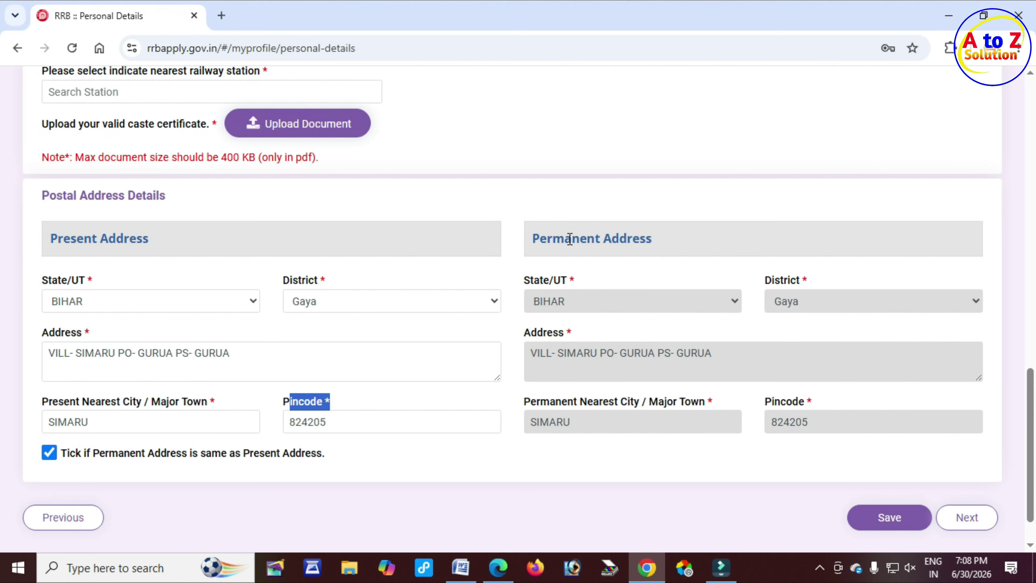
{"action": "left_click_drag", "start_coordinate": [573, 239], "coordinate": [670, 247]}
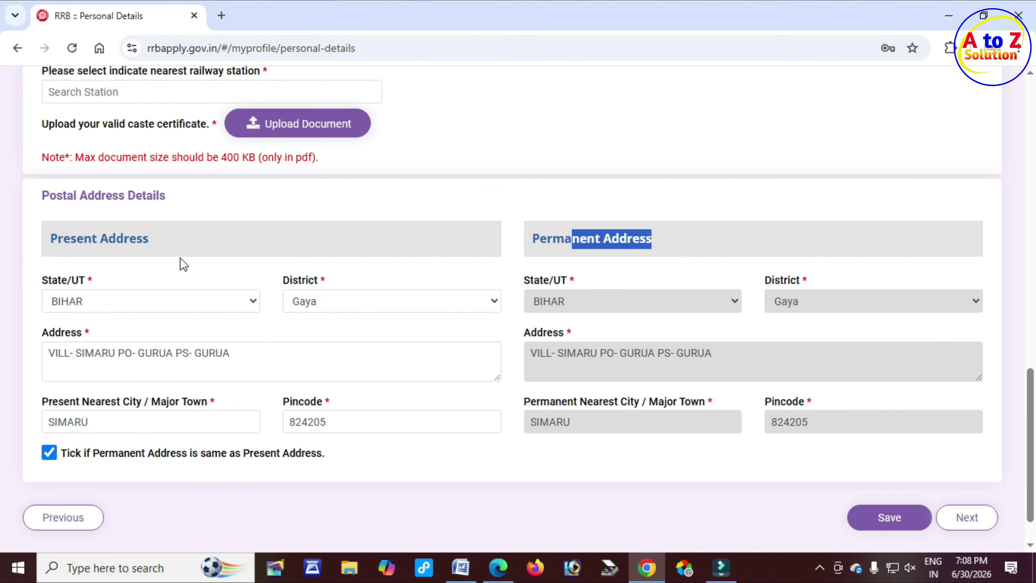
{"action": "left_click_drag", "start_coordinate": [93, 239], "coordinate": [176, 244]}
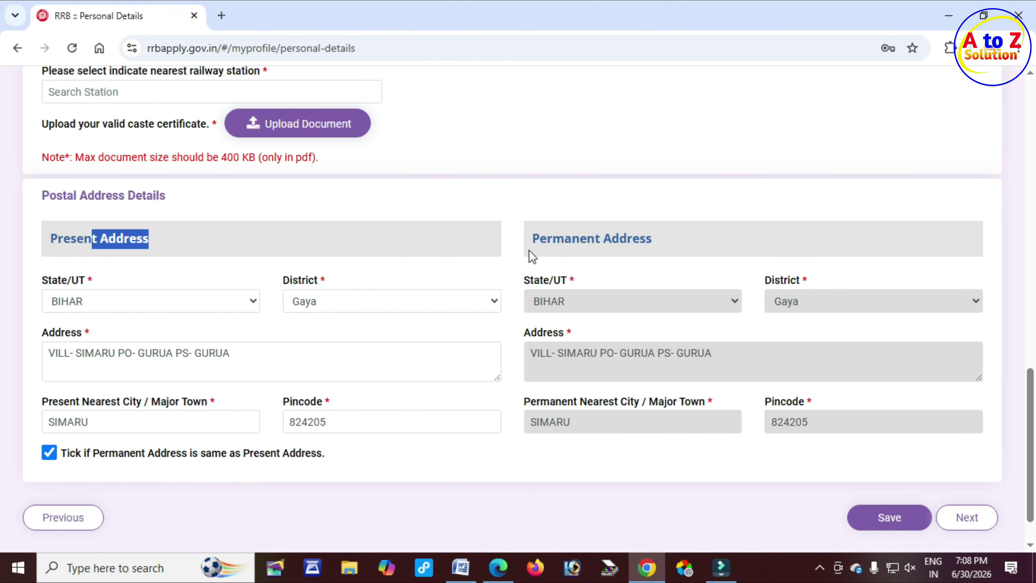
{"action": "left_click_drag", "start_coordinate": [529, 242], "coordinate": [665, 244]}
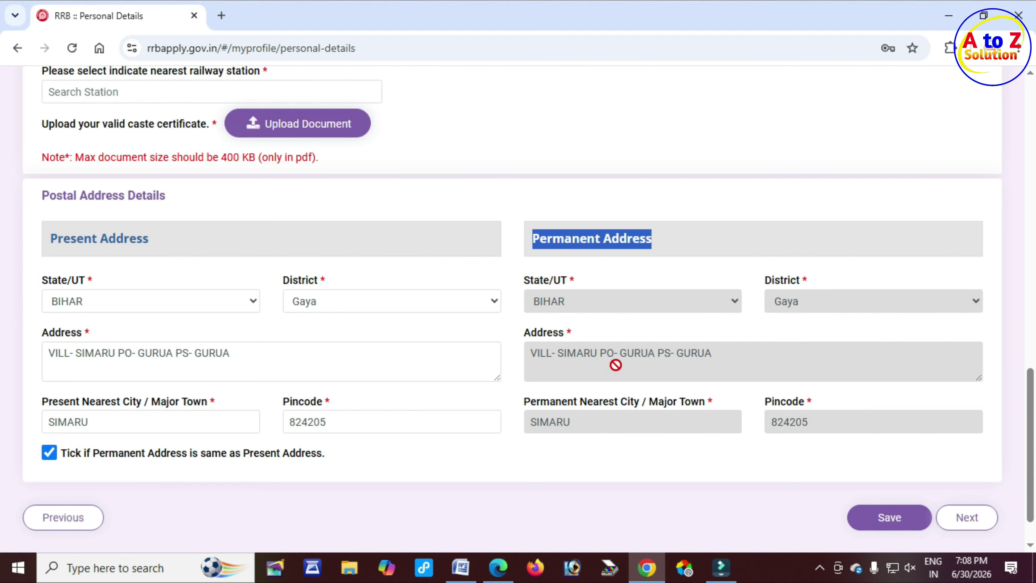
Save the personal details and proceed to the Other Details page, dismissing the notice about previously saved data.
{"action": "scroll", "coordinate": [938, 490], "scroll_direction": "down", "scroll_amount": 1}
{"action": "left_click", "coordinate": [892, 468]}
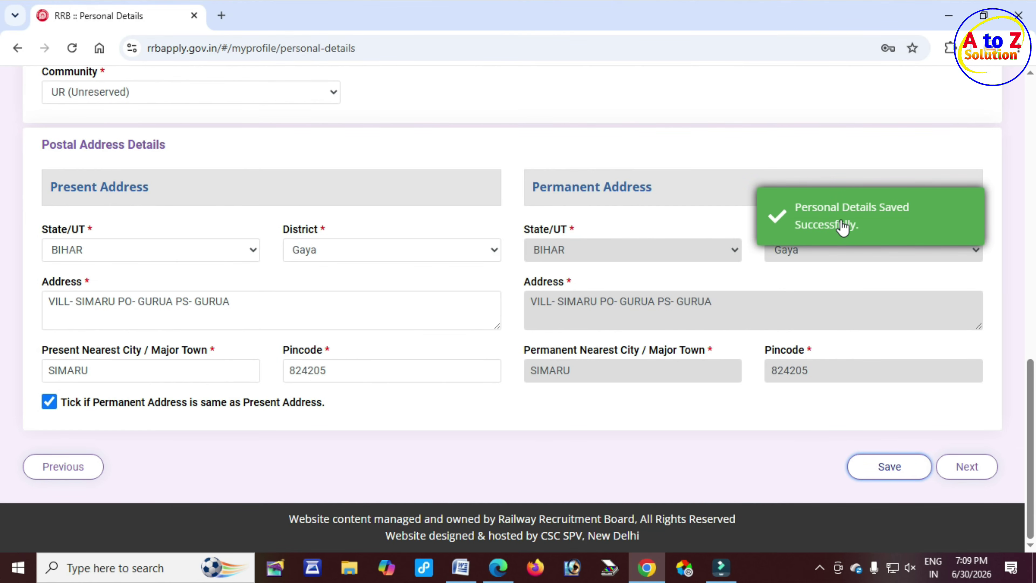
{"action": "left_click", "coordinate": [971, 473]}
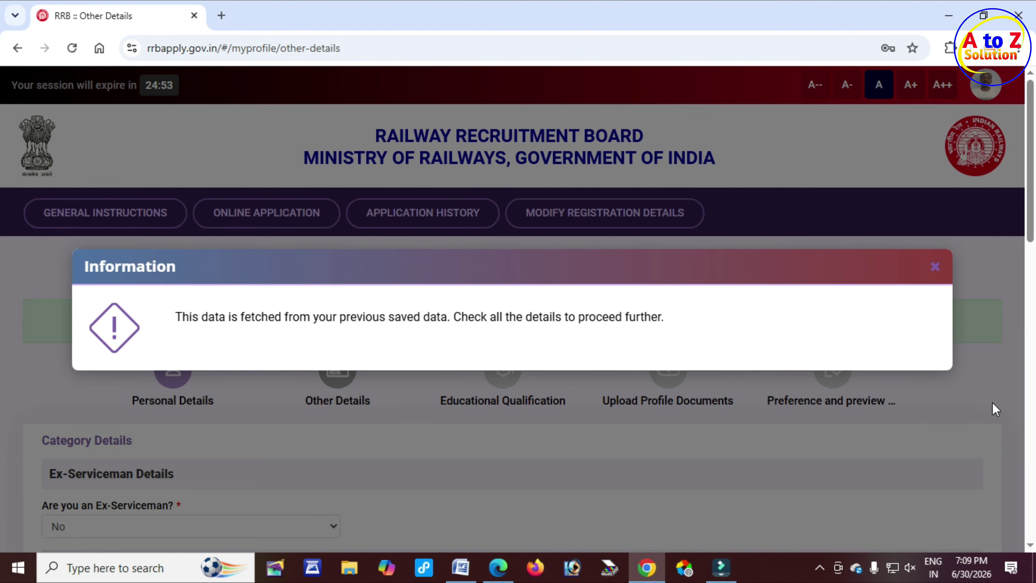
{"action": "left_click", "coordinate": [932, 267]}
{"action": "left_click", "coordinate": [935, 270]}
Switch the ex-serviceman answer to Yes to check its additional fields, and return it to No.
{"action": "scroll", "coordinate": [333, 385], "scroll_direction": "down", "scroll_amount": 5}
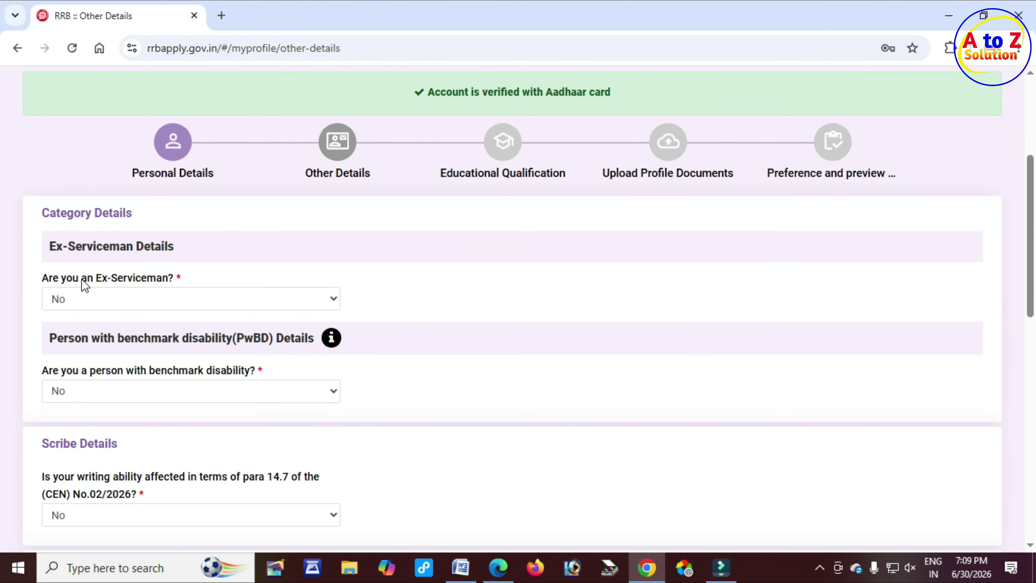
{"action": "left_click_drag", "start_coordinate": [84, 284], "coordinate": [156, 278]}
{"action": "left_click", "coordinate": [155, 298]}
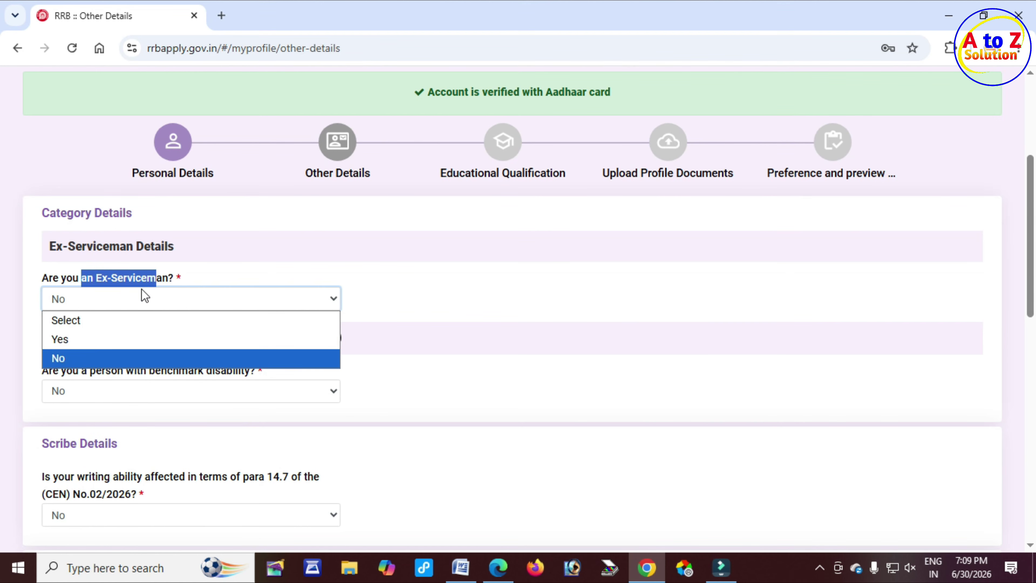
{"action": "left_click", "coordinate": [102, 339]}
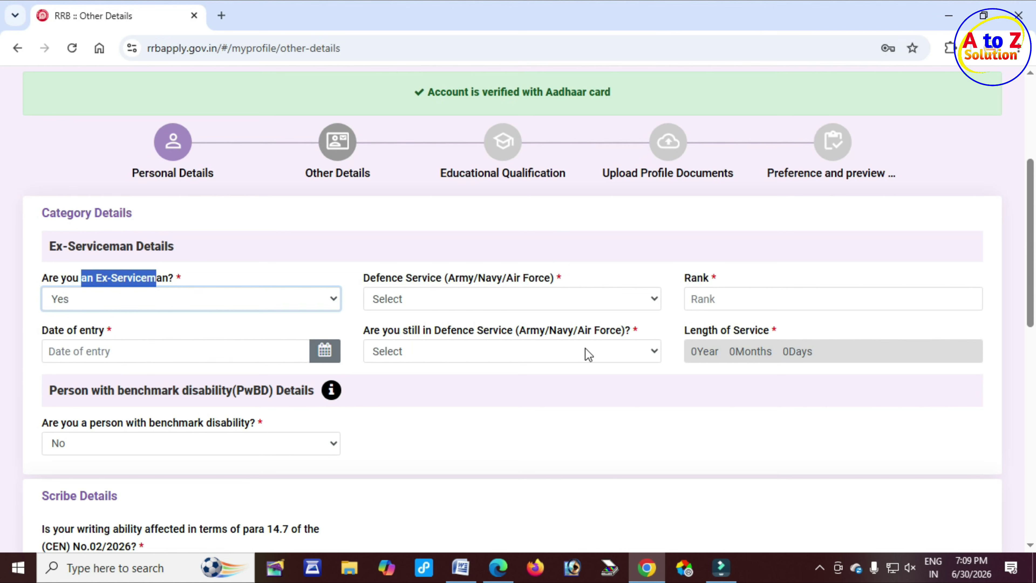
{"action": "left_click", "coordinate": [160, 301]}
{"action": "left_click", "coordinate": [126, 356]}
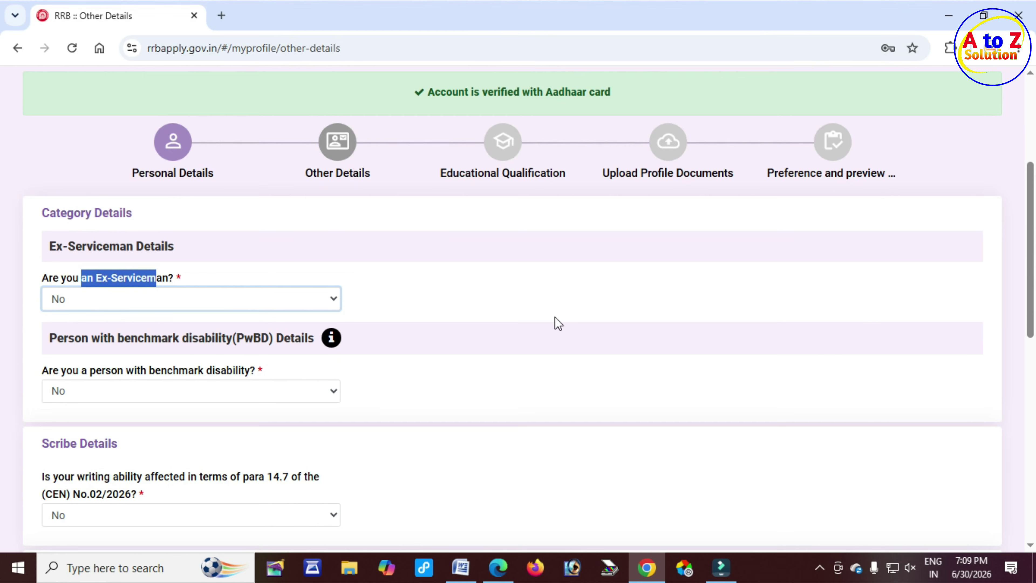
Select No for being a person with benchmark disability in the PwBD details.
{"action": "scroll", "coordinate": [555, 325], "scroll_direction": "down", "scroll_amount": 2}
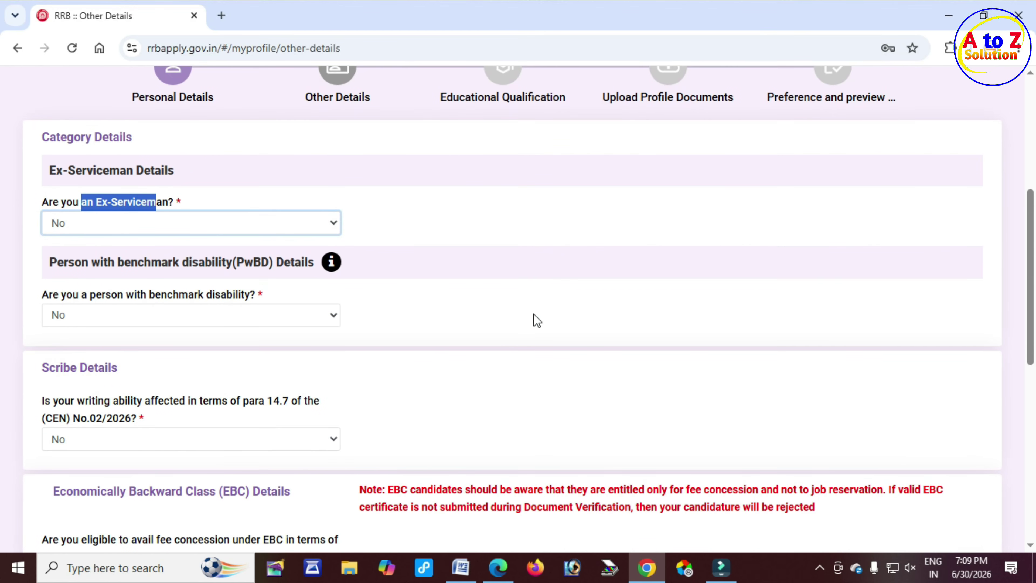
{"action": "left_click", "coordinate": [213, 315]}
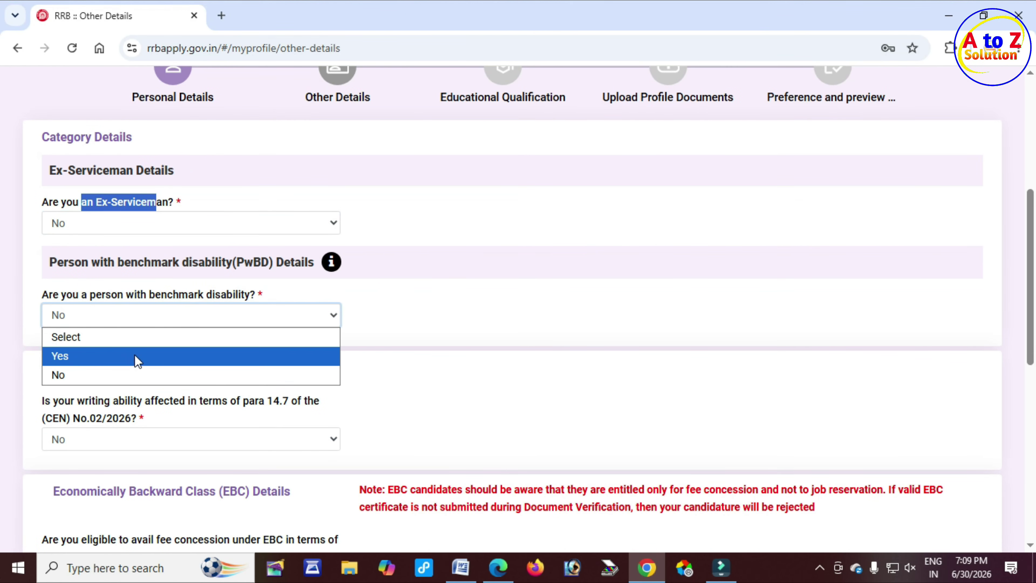
{"action": "left_click", "coordinate": [126, 376]}
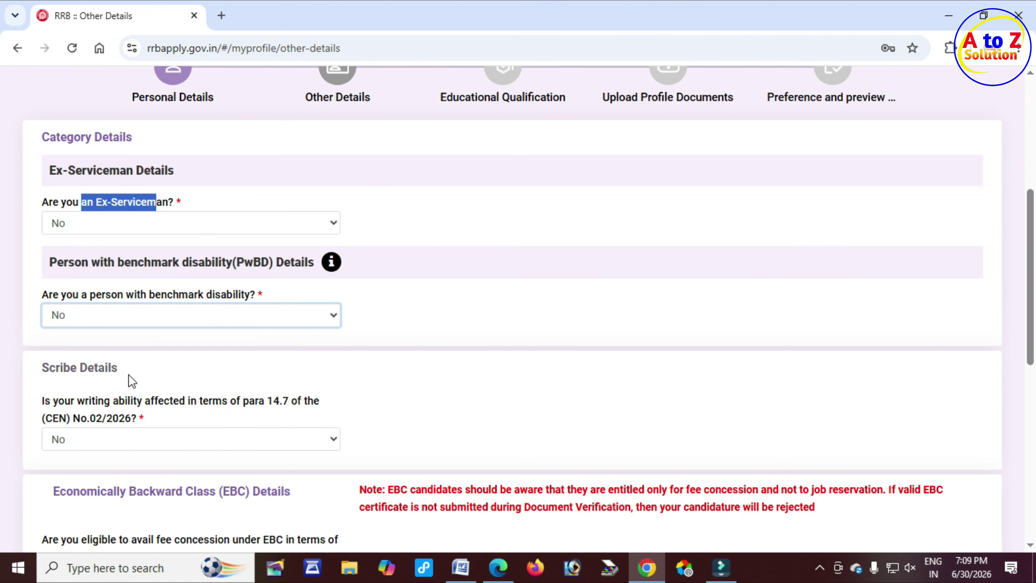
Answer Yes to writing ability being affected under para 14.7 of CEN No.02/2026 and agree to the scribe information.
{"action": "scroll", "coordinate": [132, 369], "scroll_direction": "down", "scroll_amount": 2}
{"action": "left_click", "coordinate": [65, 327]}
{"action": "left_click_drag", "start_coordinate": [65, 327], "coordinate": [170, 327]}
{"action": "left_click", "coordinate": [129, 366]}
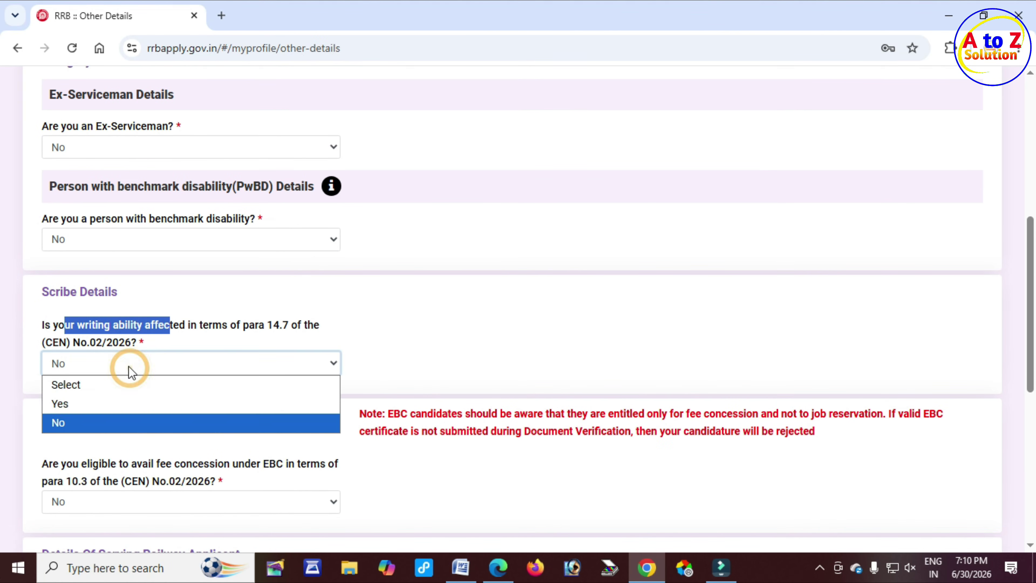
{"action": "left_click", "coordinate": [96, 404]}
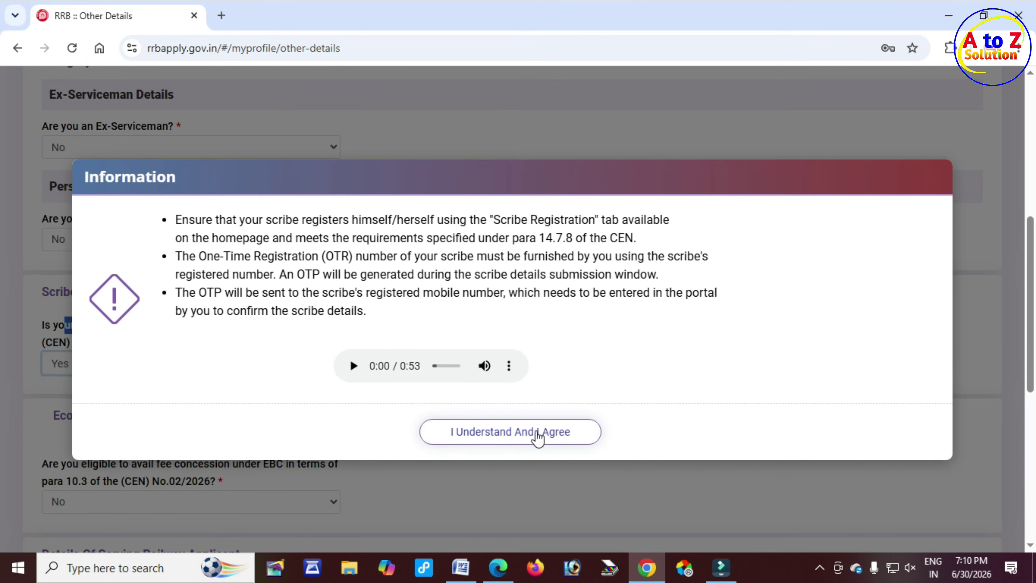
{"action": "left_click", "coordinate": [536, 432]}
{"action": "left_click_drag", "start_coordinate": [370, 325], "coordinate": [407, 327]}
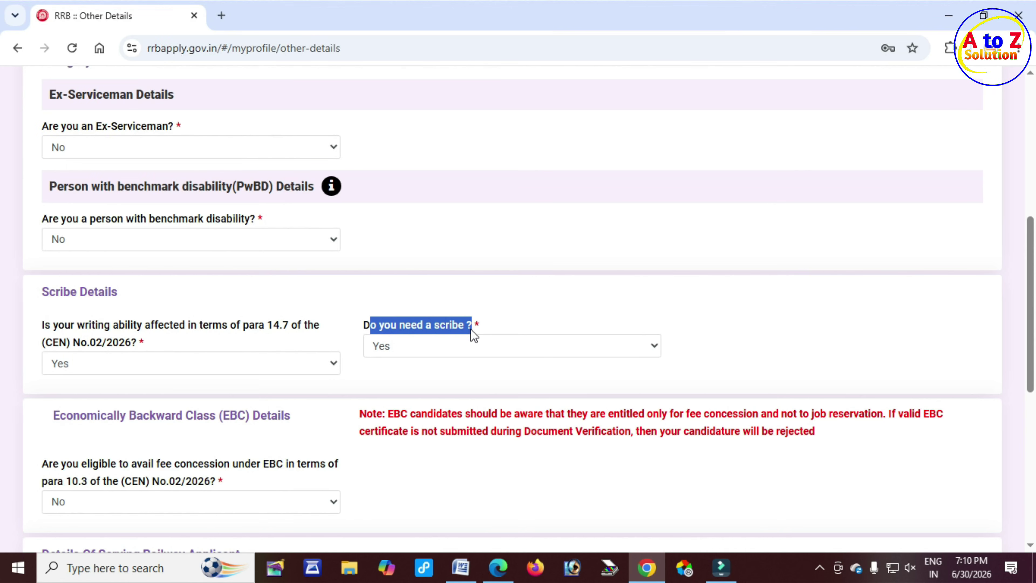
Change the answer on writing ability being affected under para 14.7 of CEN No.02/2026 to No.
{"action": "left_click", "coordinate": [442, 351]}
{"action": "left_click", "coordinate": [423, 387]}
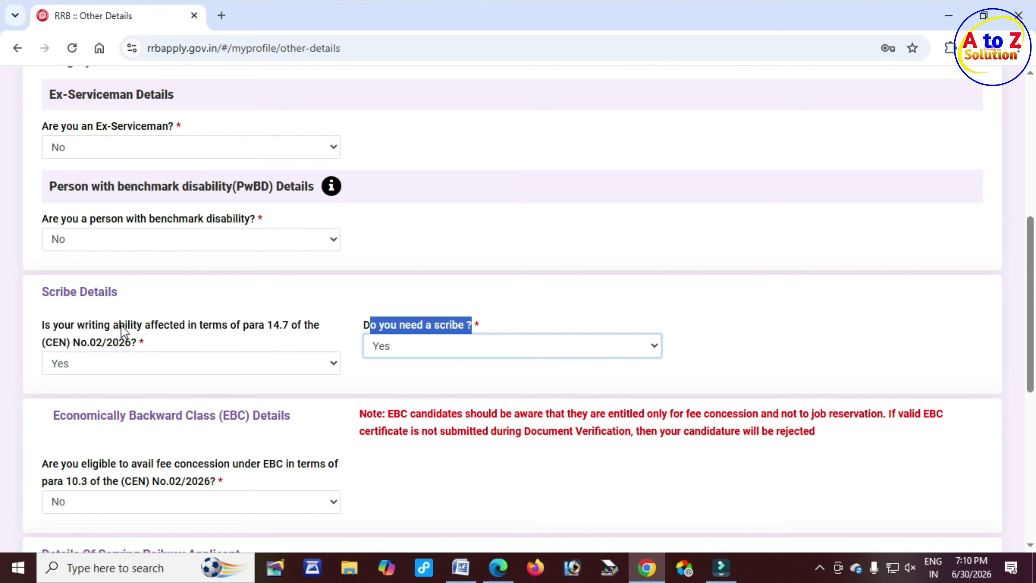
{"action": "left_click_drag", "start_coordinate": [119, 325], "coordinate": [167, 327]}
{"action": "left_click", "coordinate": [160, 366]}
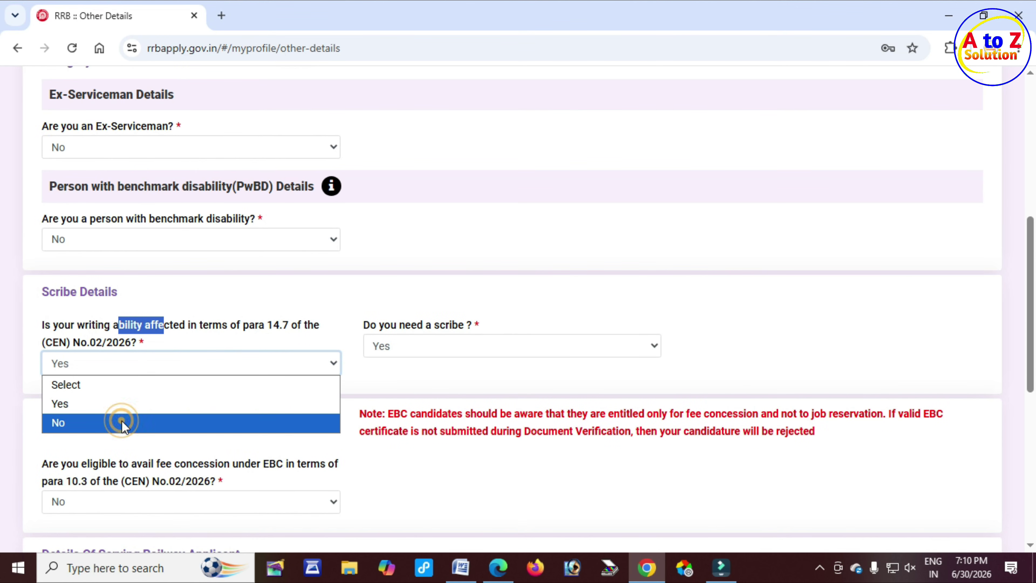
{"action": "left_click", "coordinate": [122, 421]}
Answer Yes to EBC fee concession eligibility under para 10.3 and agree to the EBC information.
{"action": "scroll", "coordinate": [343, 354], "scroll_direction": "down", "scroll_amount": 2}
{"action": "scroll", "coordinate": [346, 353], "scroll_direction": "down", "scroll_amount": 2}
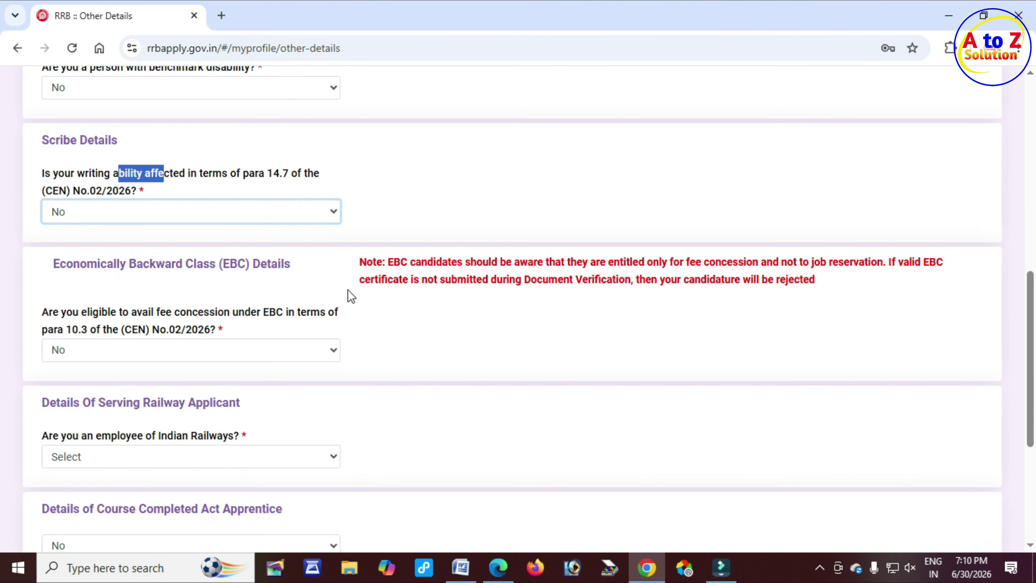
{"action": "left_click", "coordinate": [134, 266]}
{"action": "left_click_drag", "start_coordinate": [134, 266], "coordinate": [290, 266]}
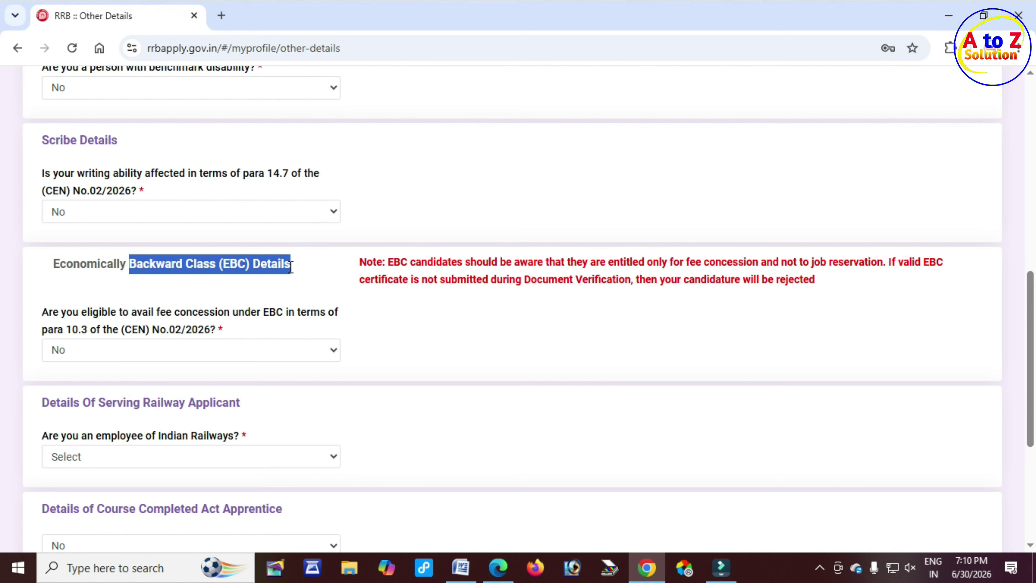
{"action": "left_click_drag", "start_coordinate": [291, 266], "coordinate": [86, 266]}
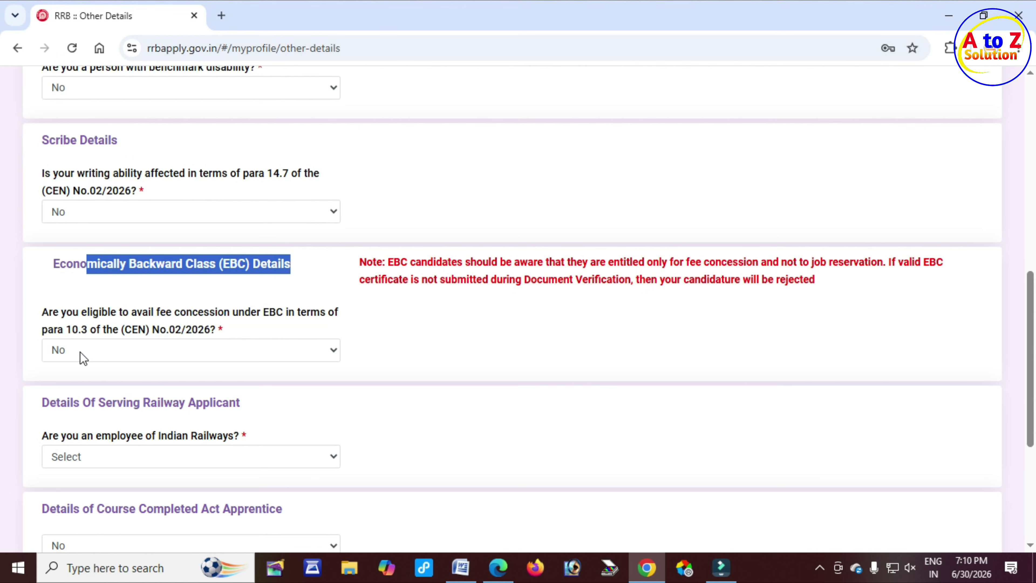
{"action": "left_click", "coordinate": [142, 358]}
{"action": "left_click", "coordinate": [111, 389]}
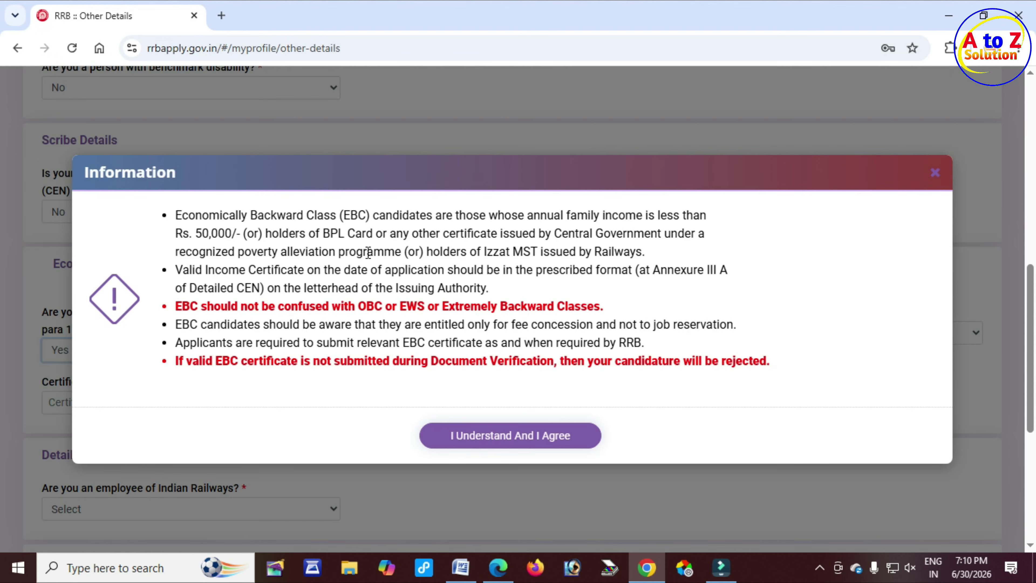
{"action": "left_click_drag", "start_coordinate": [196, 233], "coordinate": [238, 234]}
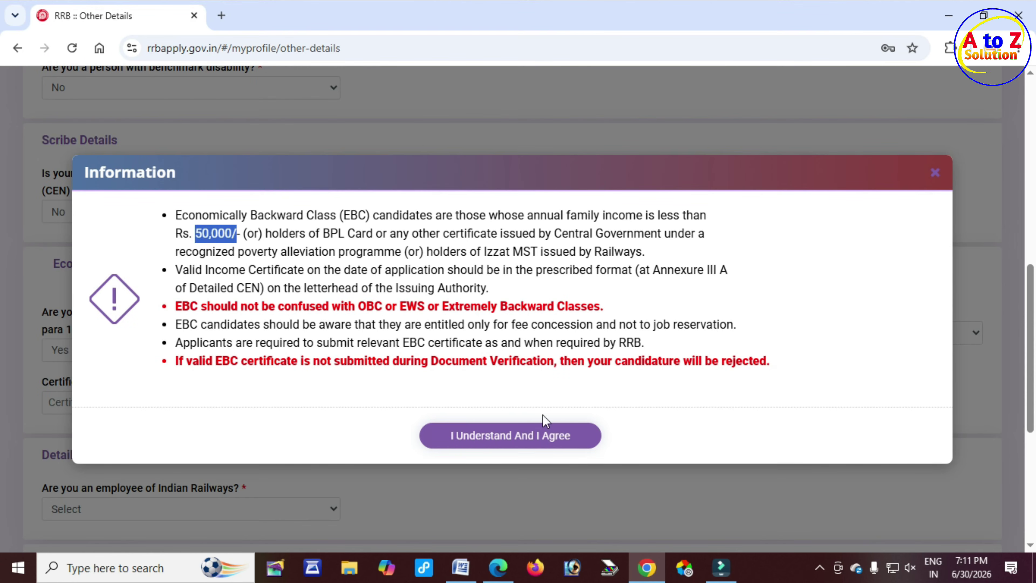
{"action": "left_click", "coordinate": [519, 433]}
Return the EBC fee concession answer to No.
{"action": "left_click", "coordinate": [274, 355]}
{"action": "left_click", "coordinate": [235, 391]}
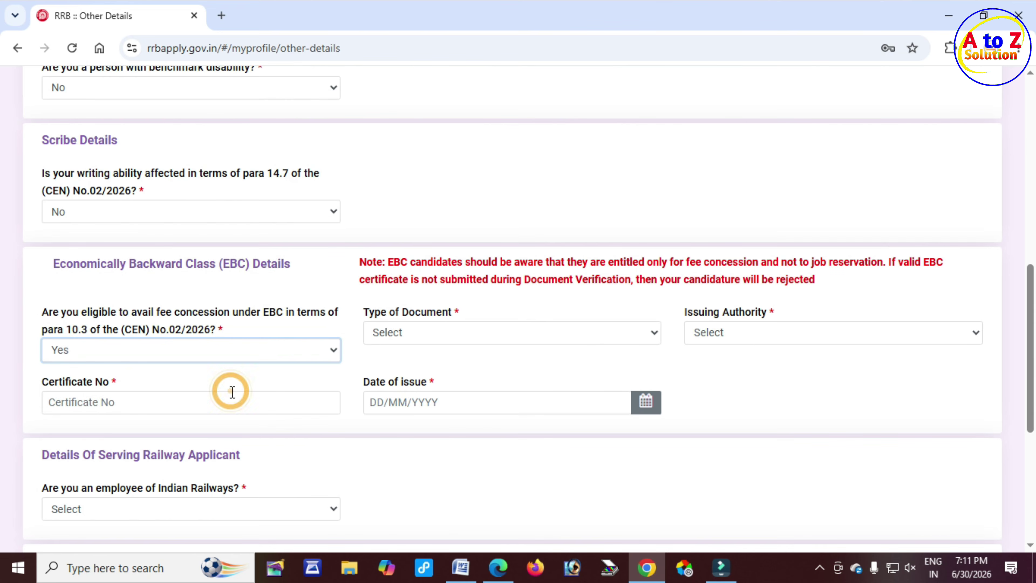
{"action": "left_click", "coordinate": [315, 348]}
{"action": "left_click", "coordinate": [218, 415]}
Switch the Indian Railways employee answer to Yes to check its additional fields, and set it to No.
{"action": "scroll", "coordinate": [369, 390], "scroll_direction": "down", "scroll_amount": 3}
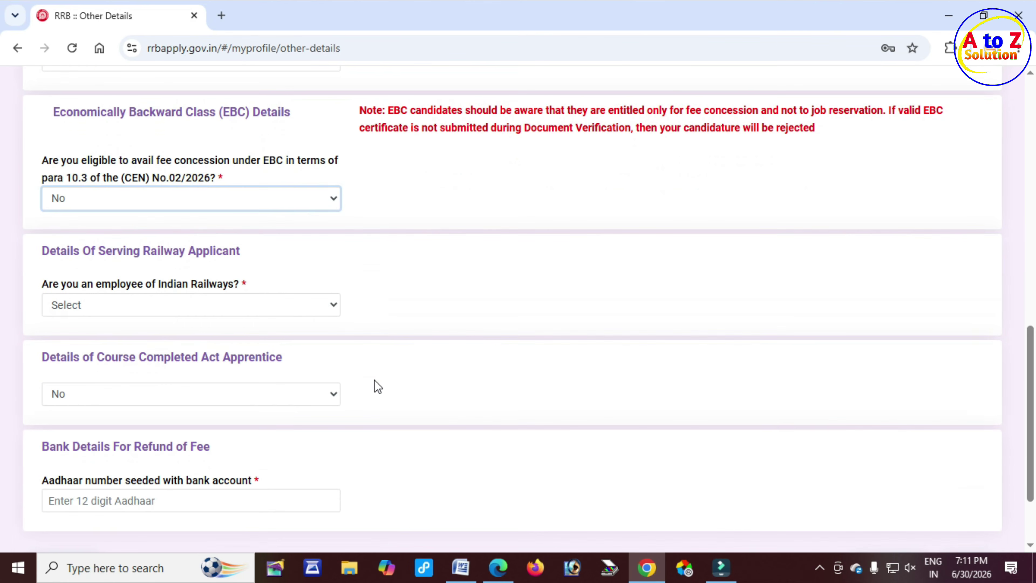
{"action": "left_click_drag", "start_coordinate": [138, 282], "coordinate": [155, 282]}
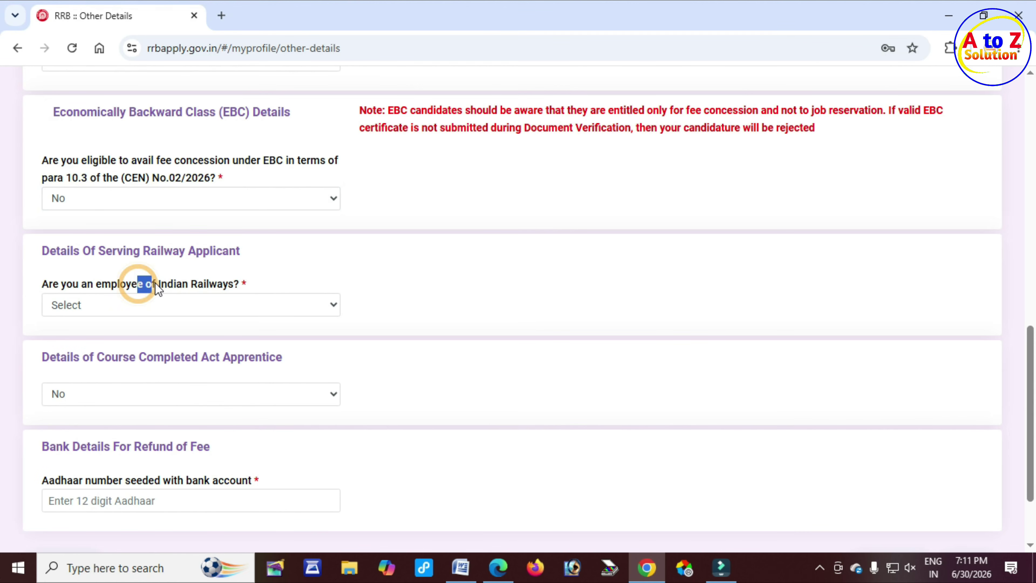
{"action": "left_click", "coordinate": [192, 304]}
{"action": "left_click", "coordinate": [171, 345]}
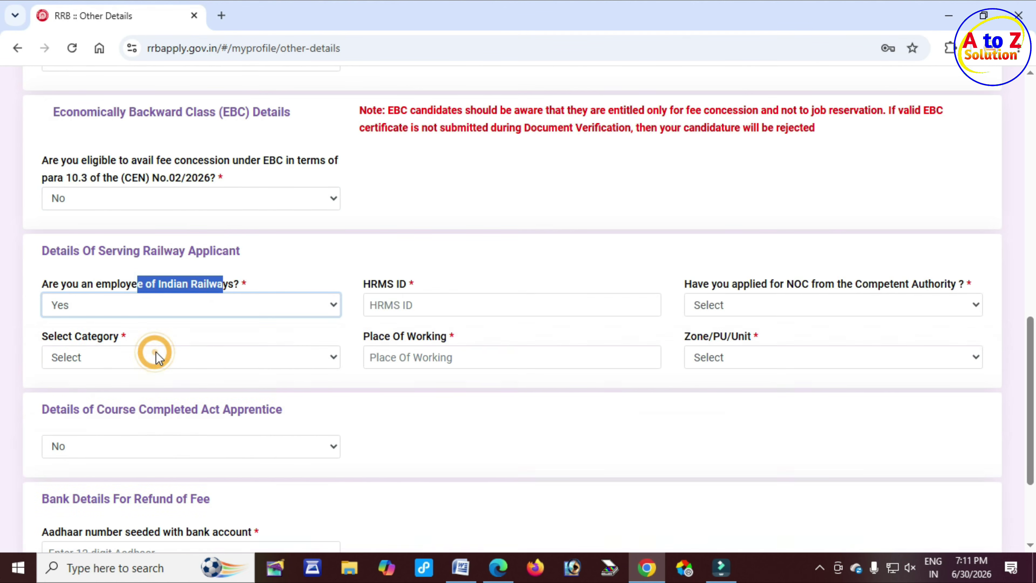
{"action": "left_click", "coordinate": [243, 308]}
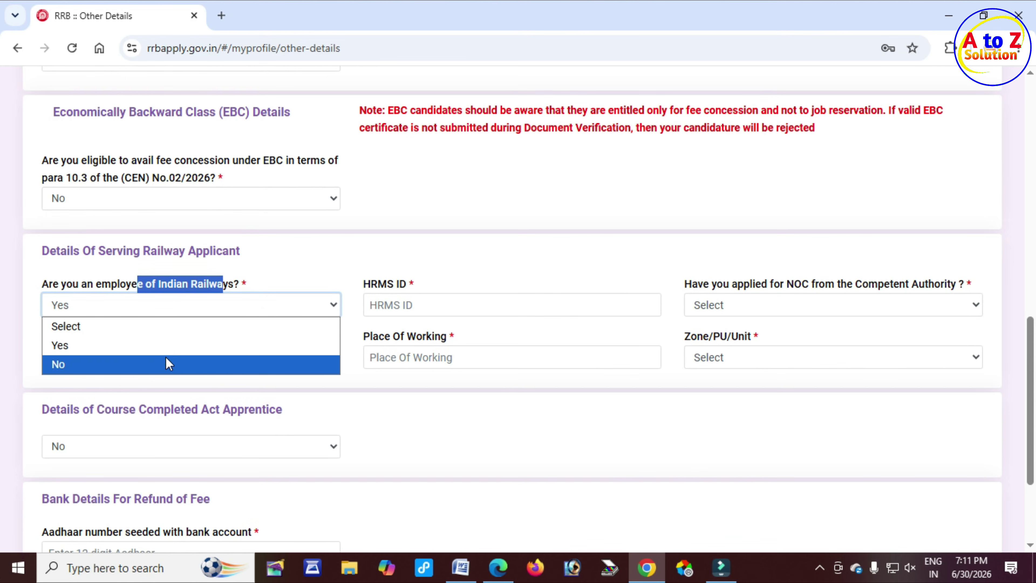
{"action": "left_click", "coordinate": [167, 362]}
Select Not Applicable as the current department or organization in the current employment details.
{"action": "scroll", "coordinate": [185, 355], "scroll_direction": "down", "scroll_amount": 2}
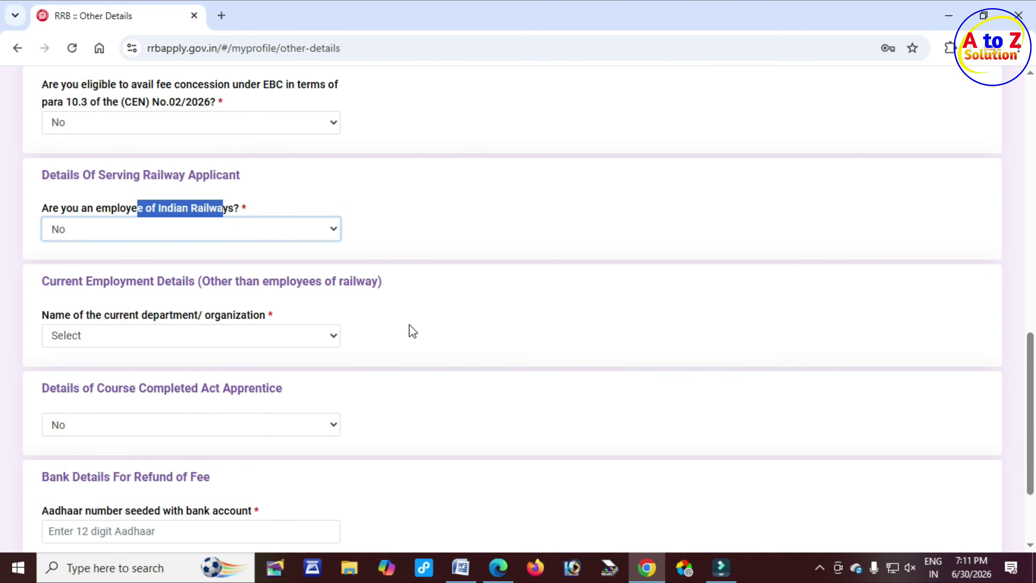
{"action": "left_click_drag", "start_coordinate": [115, 320], "coordinate": [150, 318]}
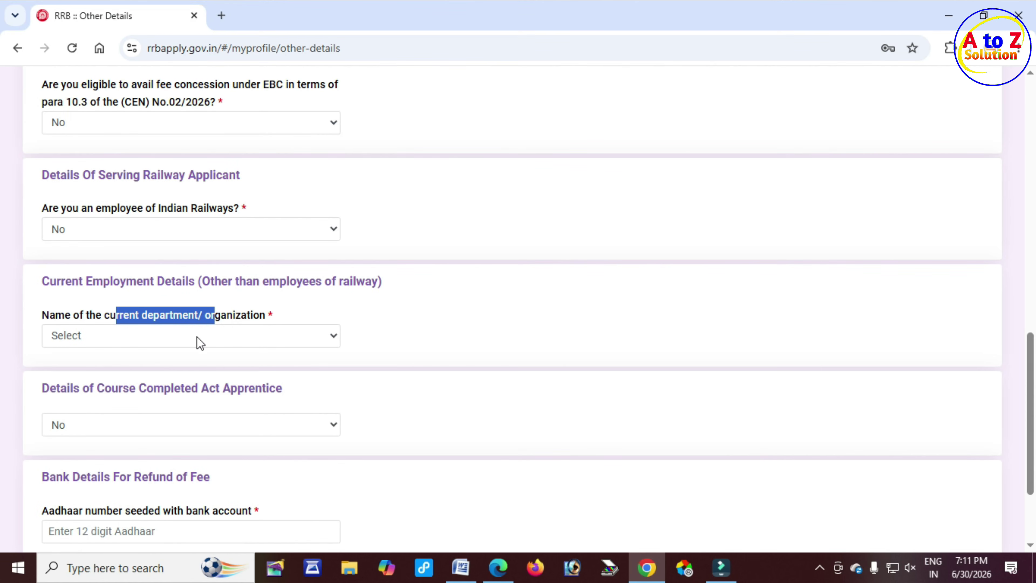
{"action": "left_click", "coordinate": [180, 336]}
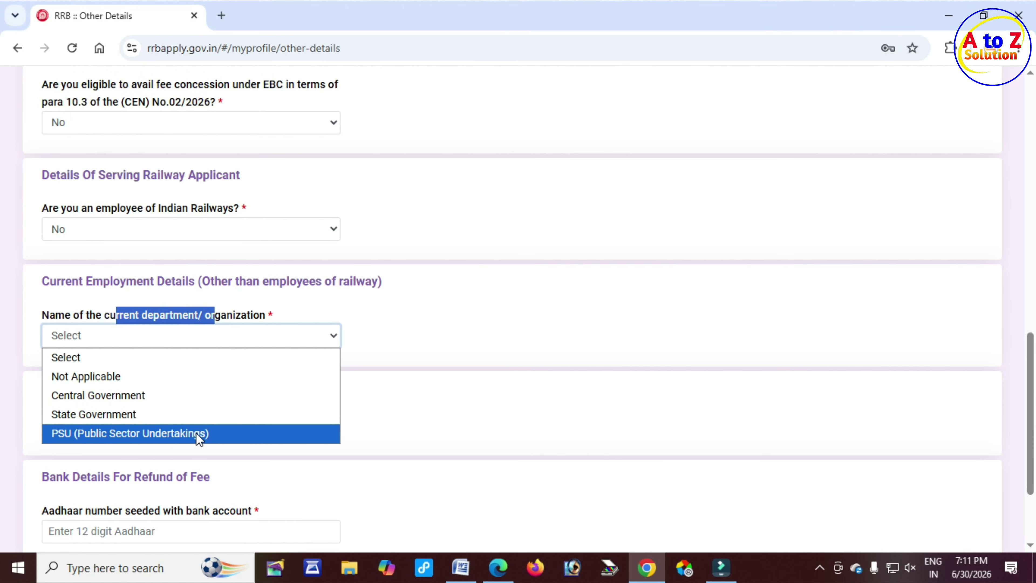
{"action": "left_click", "coordinate": [129, 377]}
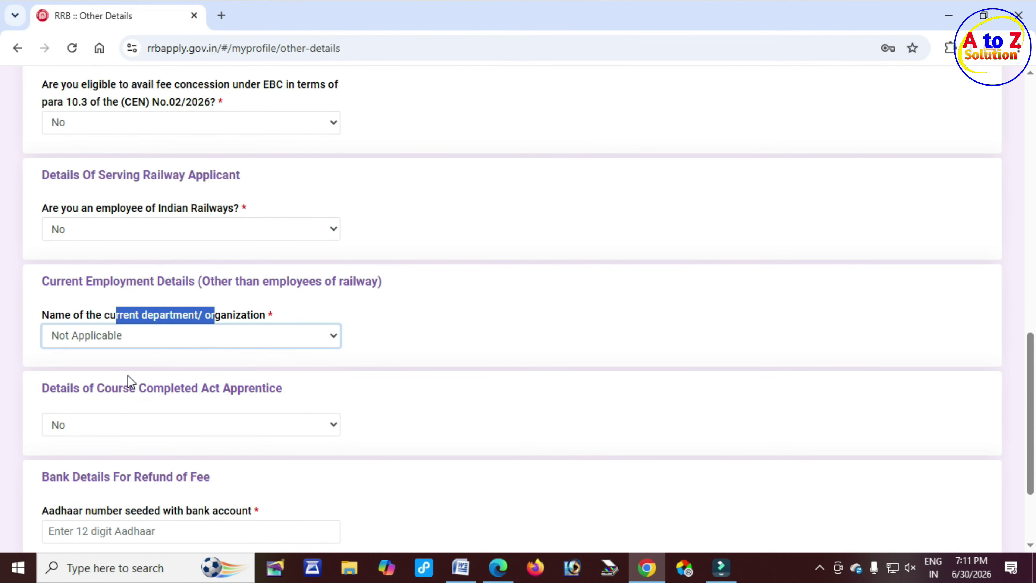
Switch the Course Completed Act Apprentice answer to Yes to check its training fields, and return it to No.
{"action": "left_click_drag", "start_coordinate": [89, 332], "coordinate": [210, 333]}
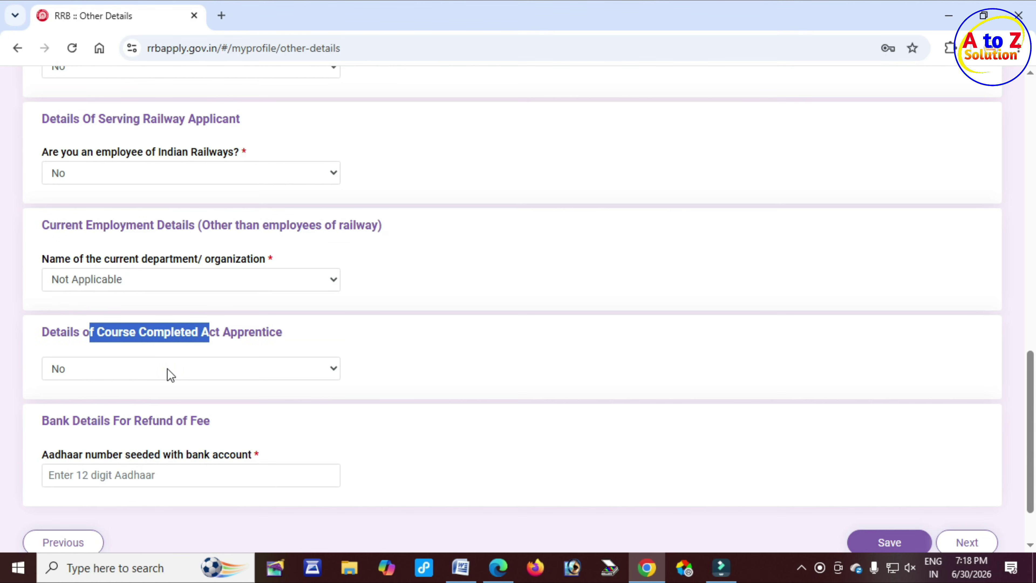
{"action": "left_click", "coordinate": [166, 368]}
{"action": "left_click", "coordinate": [131, 412]}
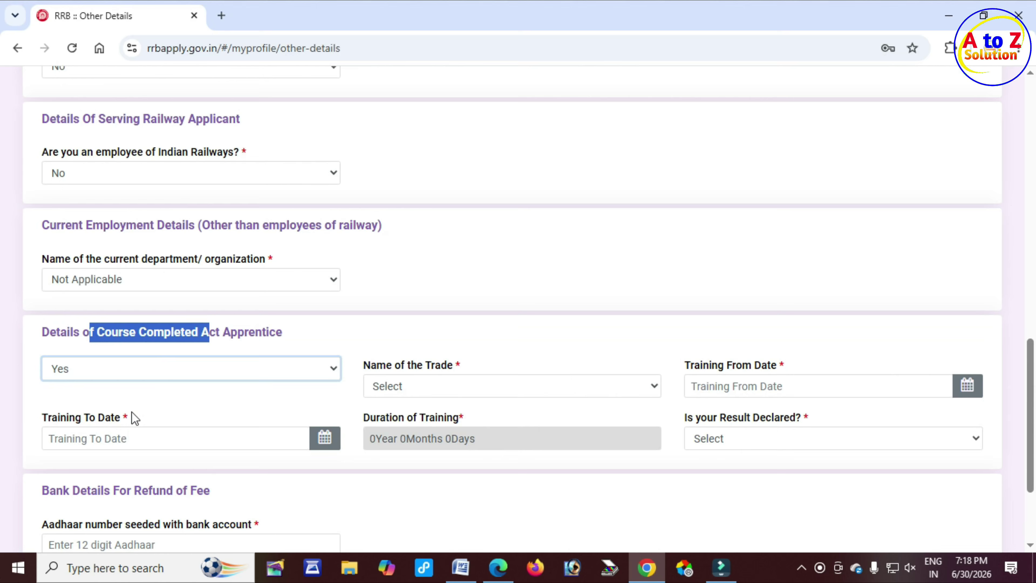
{"action": "left_click", "coordinate": [165, 379]}
{"action": "left_click", "coordinate": [111, 429]}
Enter the Aadhaar number seeded with the bank account in the bank details for refund of fee.
{"action": "scroll", "coordinate": [148, 407], "scroll_direction": "down", "scroll_amount": 2}
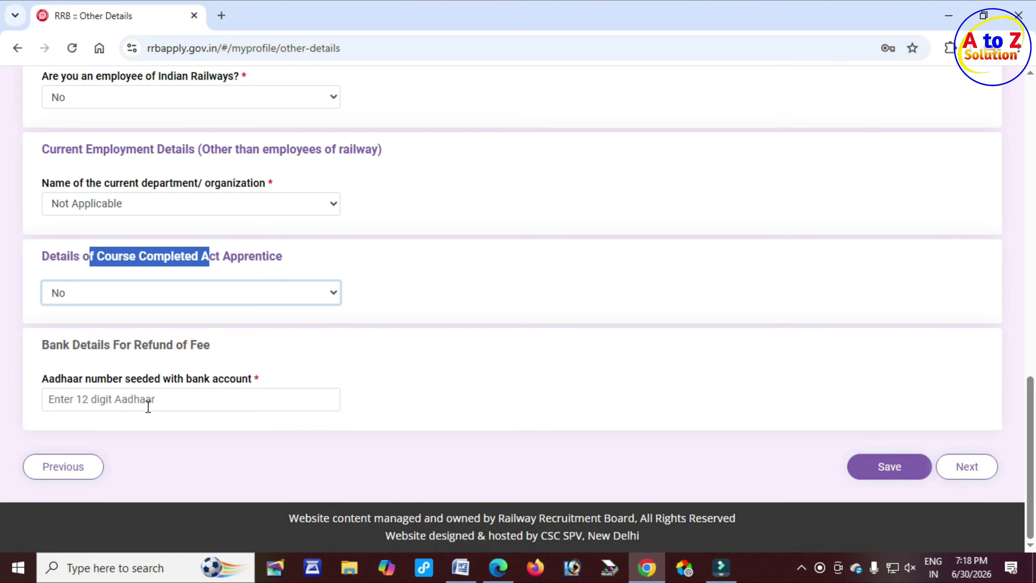
{"action": "left_click_drag", "start_coordinate": [63, 345], "coordinate": [189, 344]}
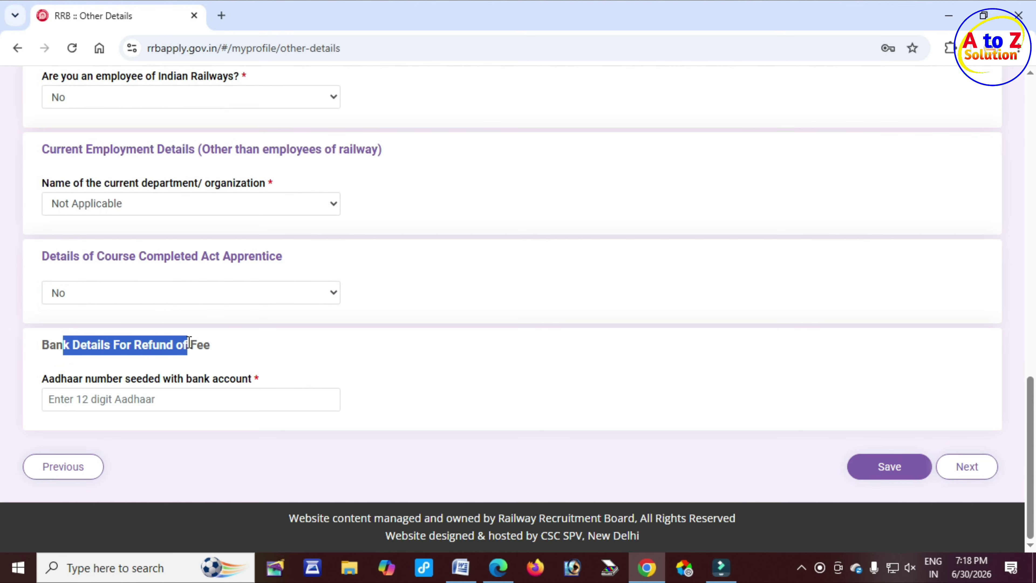
{"action": "left_click", "coordinate": [116, 397]}
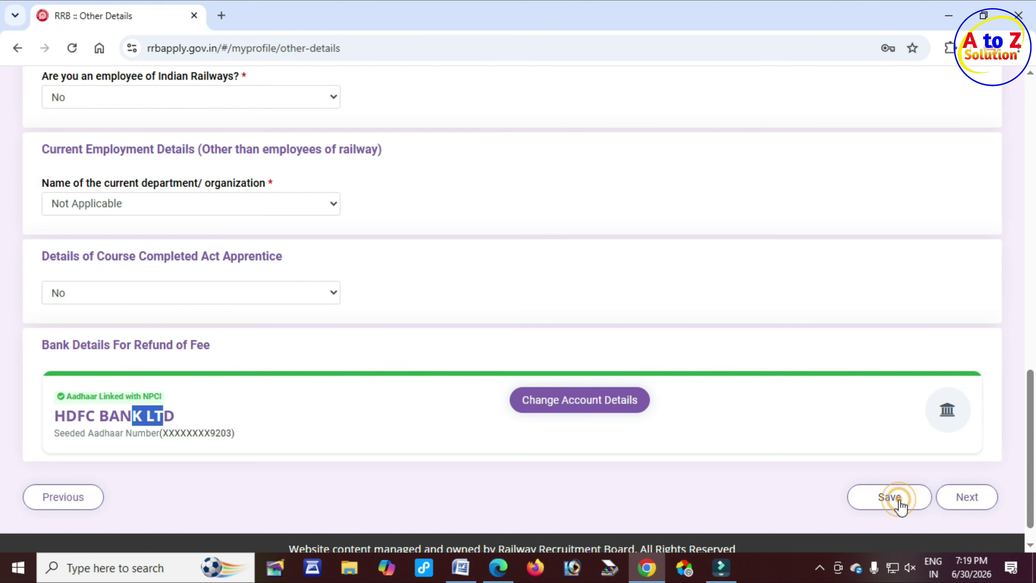
Save the other details and proceed to the Educational Qualification page.
{"action": "left_click", "coordinate": [891, 500]}
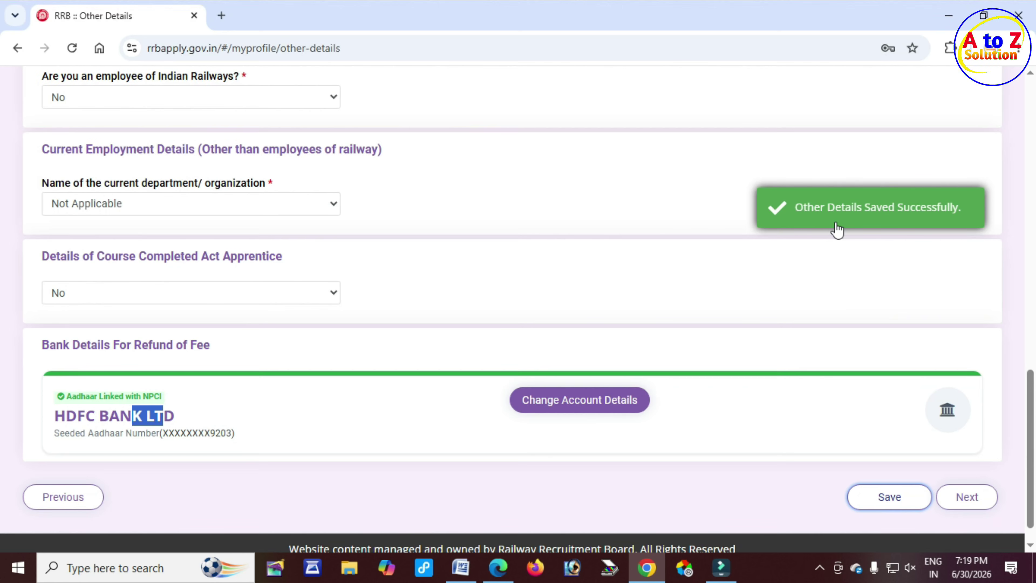
{"action": "left_click", "coordinate": [979, 503]}
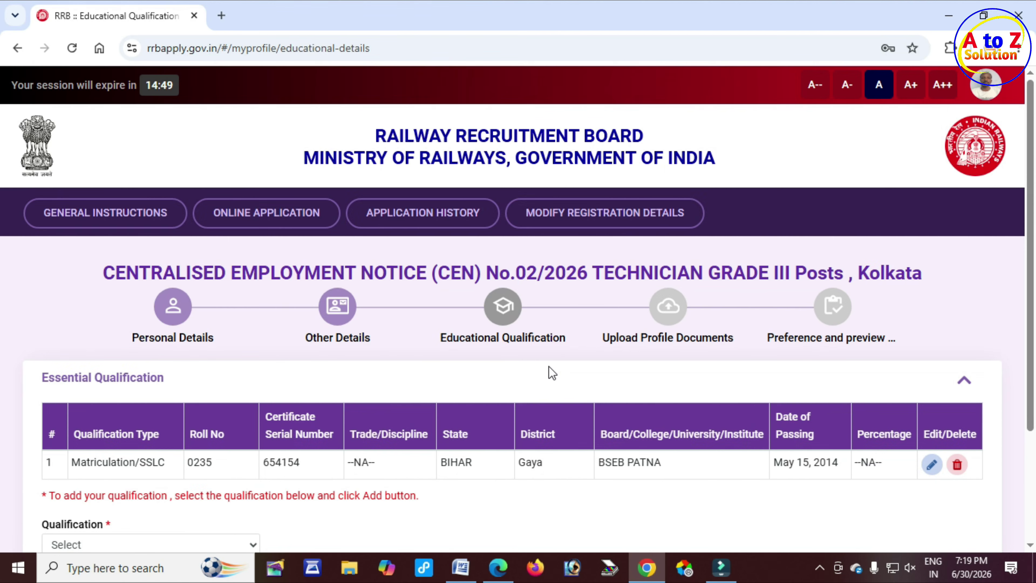
Review the columns of the essential qualification table and the qualification types available to add.
{"action": "scroll", "coordinate": [497, 363], "scroll_direction": "down", "scroll_amount": 2}
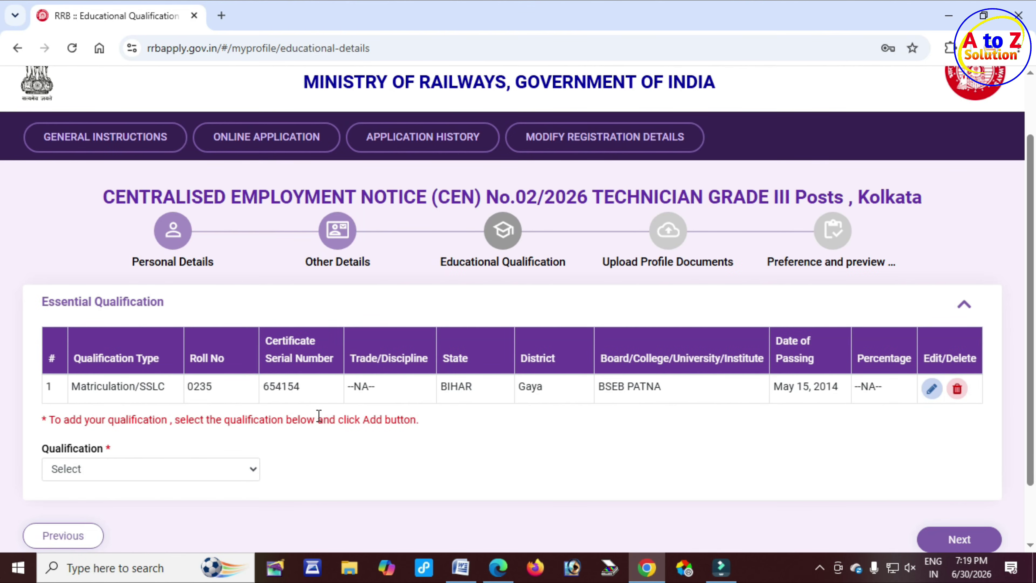
{"action": "left_click_drag", "start_coordinate": [189, 358], "coordinate": [441, 360]}
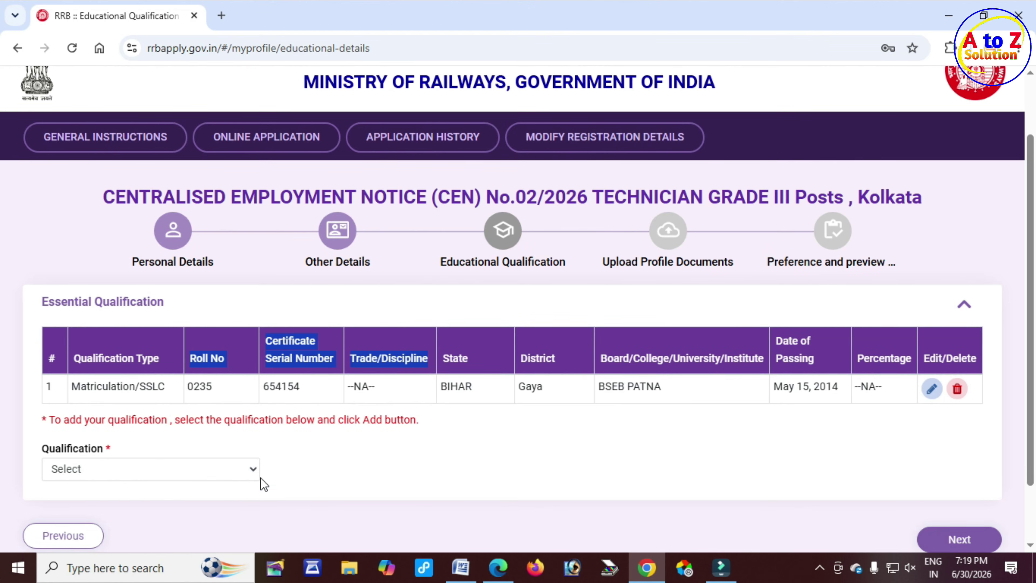
{"action": "left_click", "coordinate": [239, 471]}
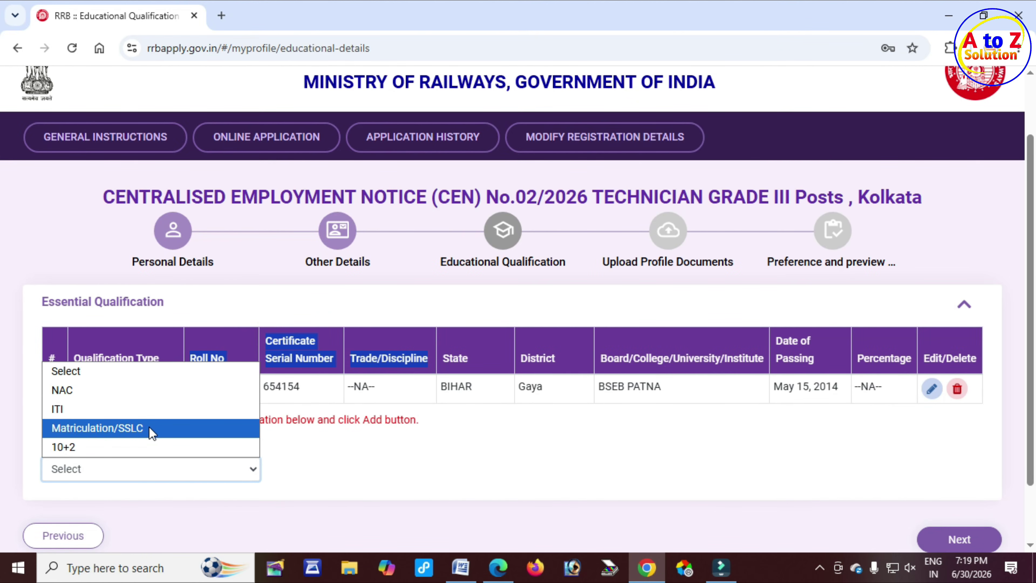
{"action": "left_click", "coordinate": [595, 402]}
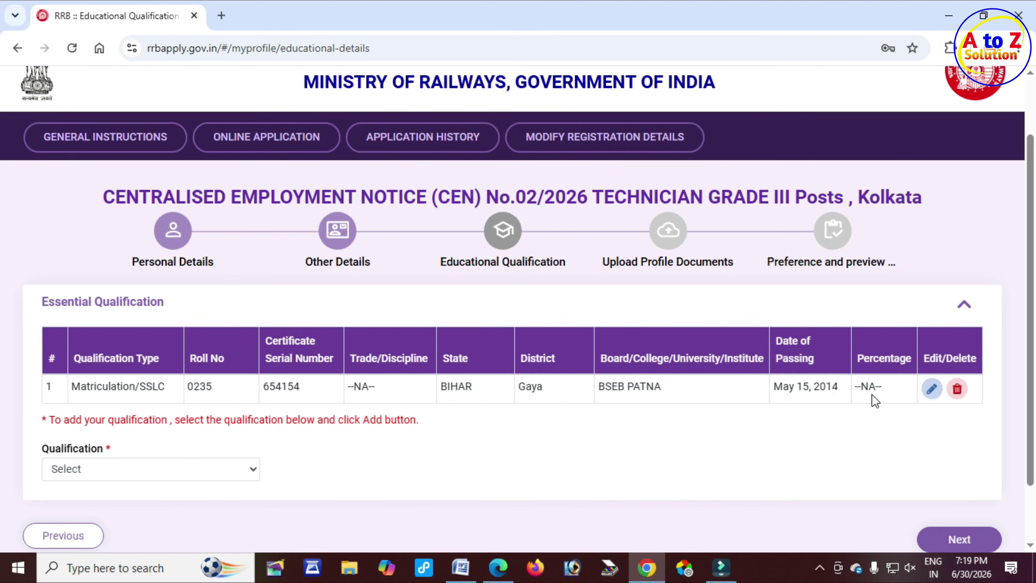
Open the Matriculation/SSLC entry for editing, check its state, district, board, passing date, roll and certificate fields, and update it.
{"action": "left_click", "coordinate": [932, 390]}
{"action": "left_click_drag", "start_coordinate": [280, 296], "coordinate": [332, 301]}
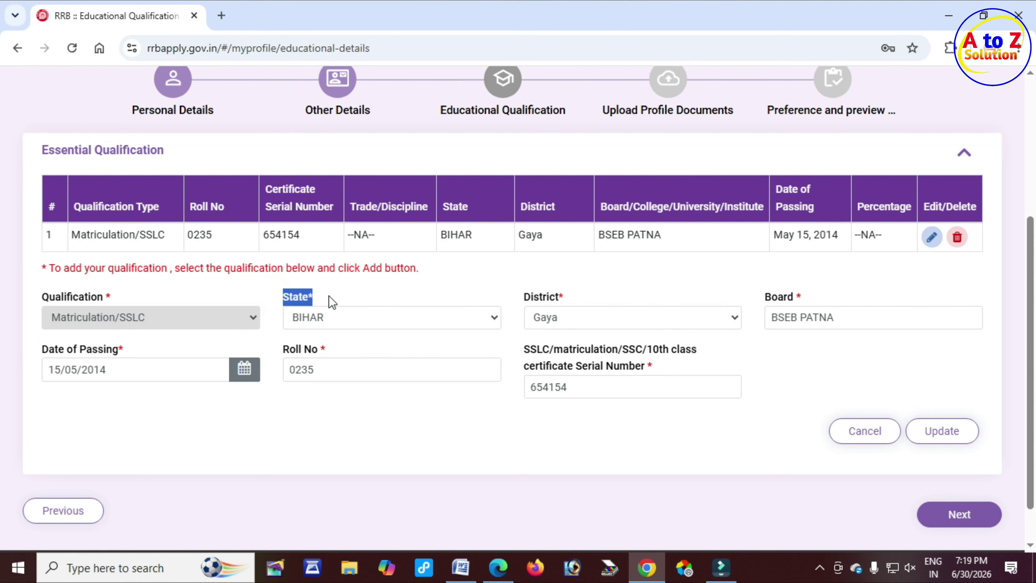
{"action": "left_click_drag", "start_coordinate": [522, 297], "coordinate": [566, 300]}
{"action": "left_click_drag", "start_coordinate": [763, 297], "coordinate": [810, 302]}
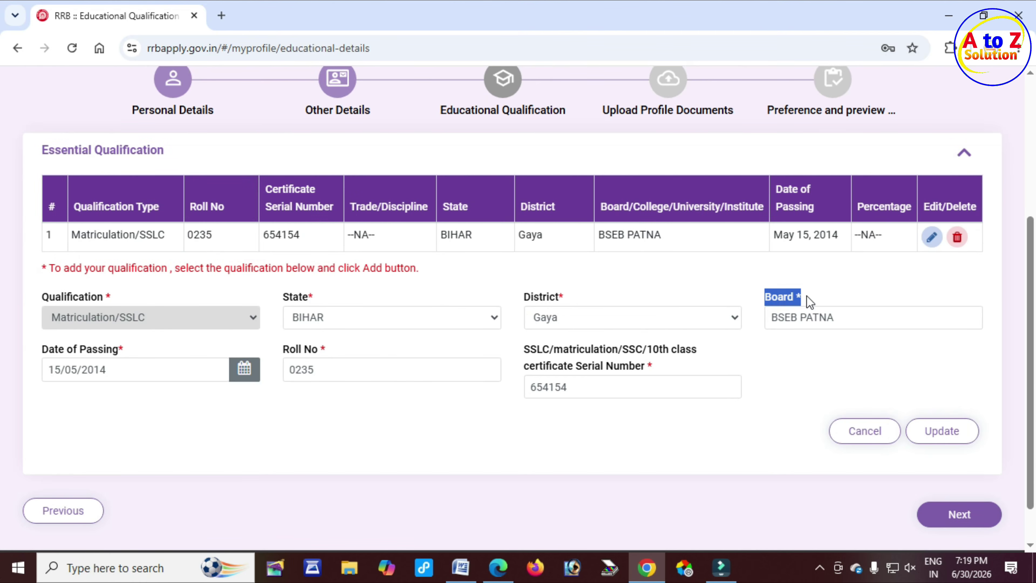
{"action": "left_click_drag", "start_coordinate": [39, 348], "coordinate": [115, 351]}
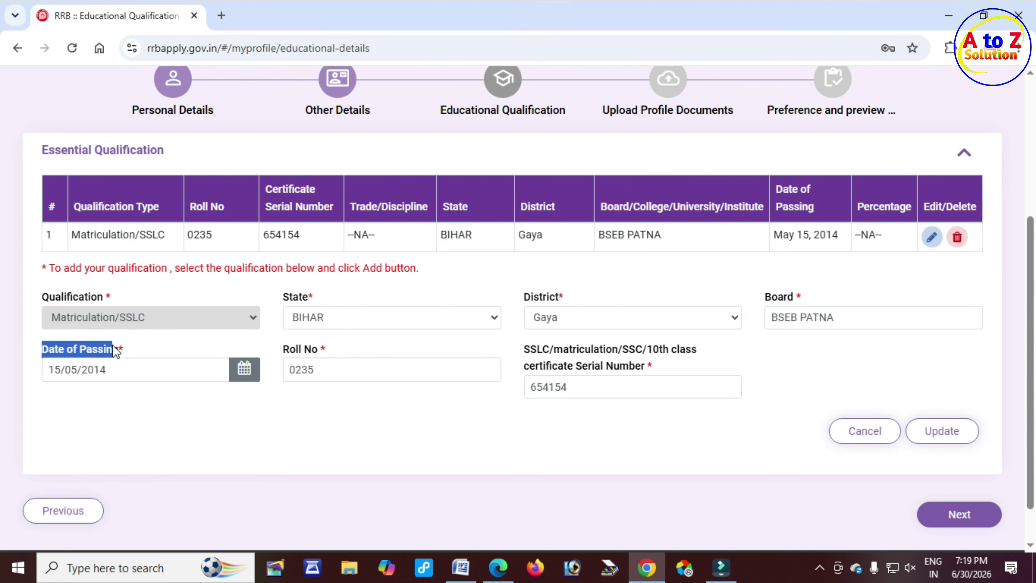
{"action": "left_click_drag", "start_coordinate": [282, 349], "coordinate": [310, 352]}
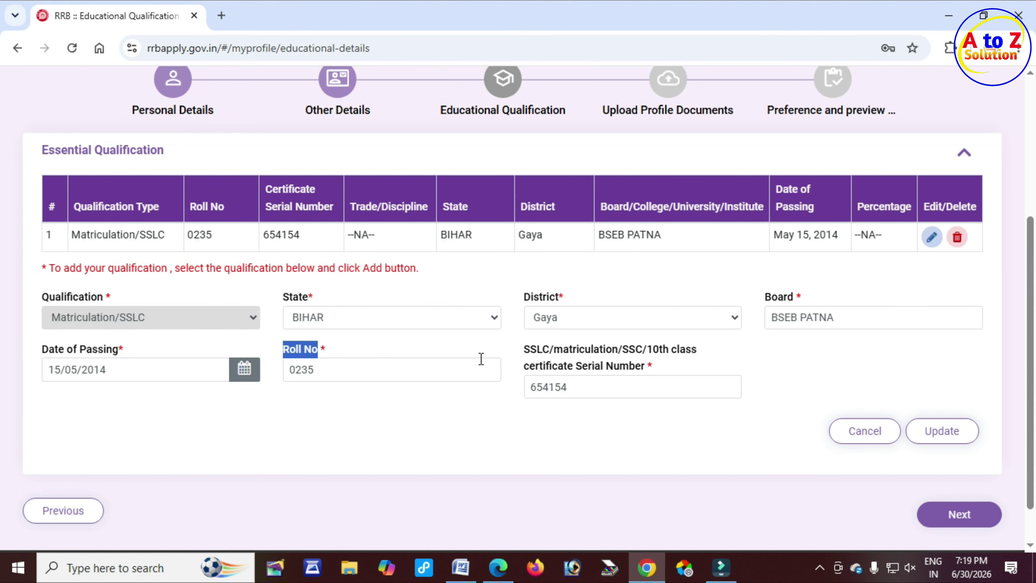
{"action": "left_click_drag", "start_coordinate": [537, 349], "coordinate": [645, 365]}
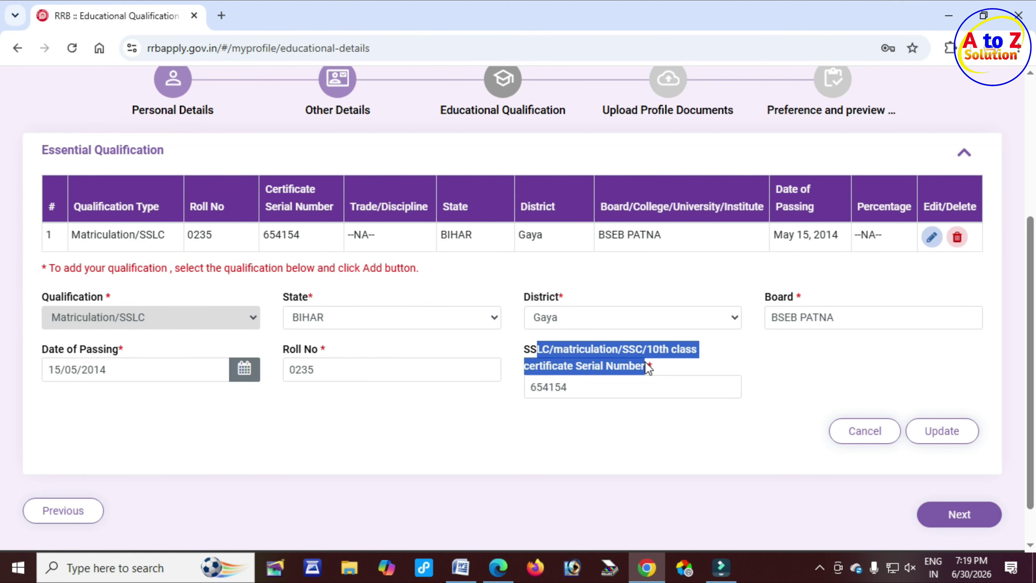
{"action": "left_click", "coordinate": [942, 434]}
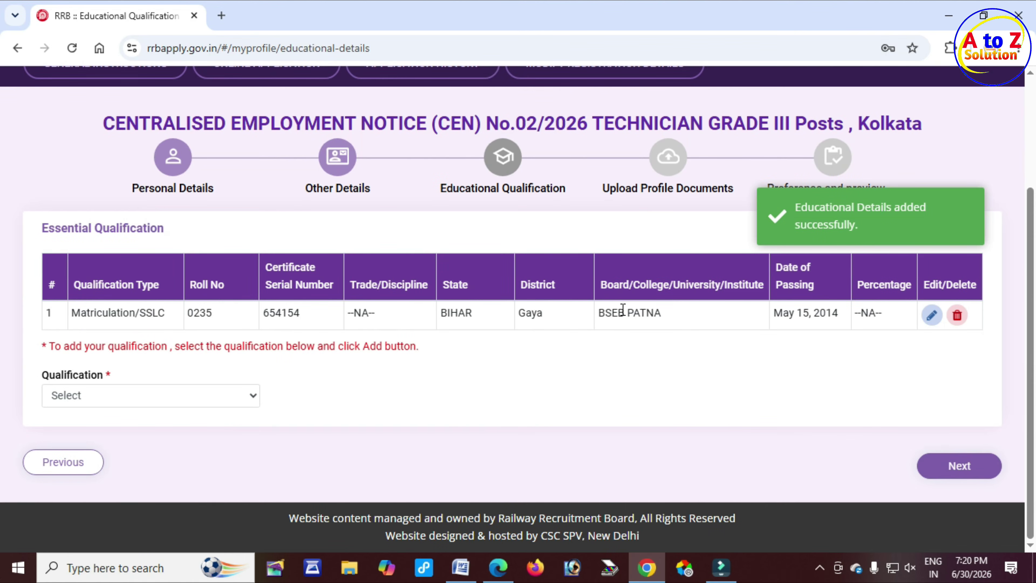
Start adding an ITI qualification and set its discipline to Fitter.
{"action": "left_click_drag", "start_coordinate": [604, 297], "coordinate": [728, 303]}
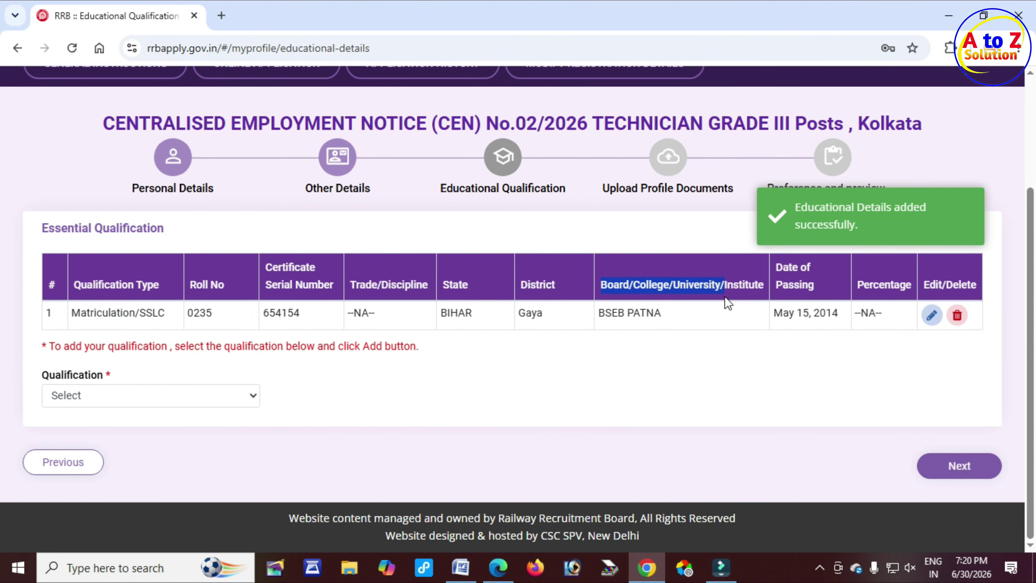
{"action": "left_click", "coordinate": [174, 399]}
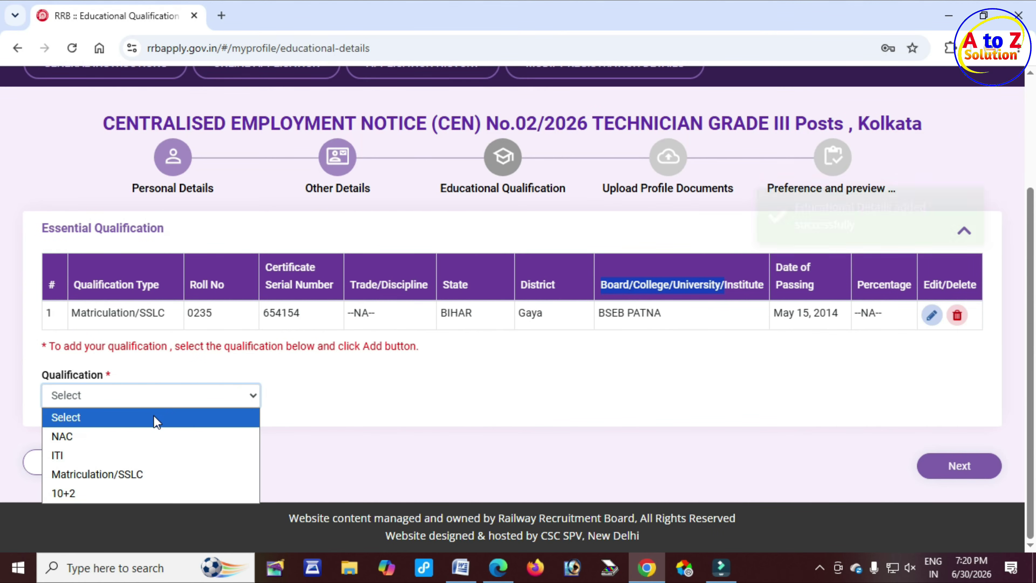
{"action": "left_click", "coordinate": [112, 448]}
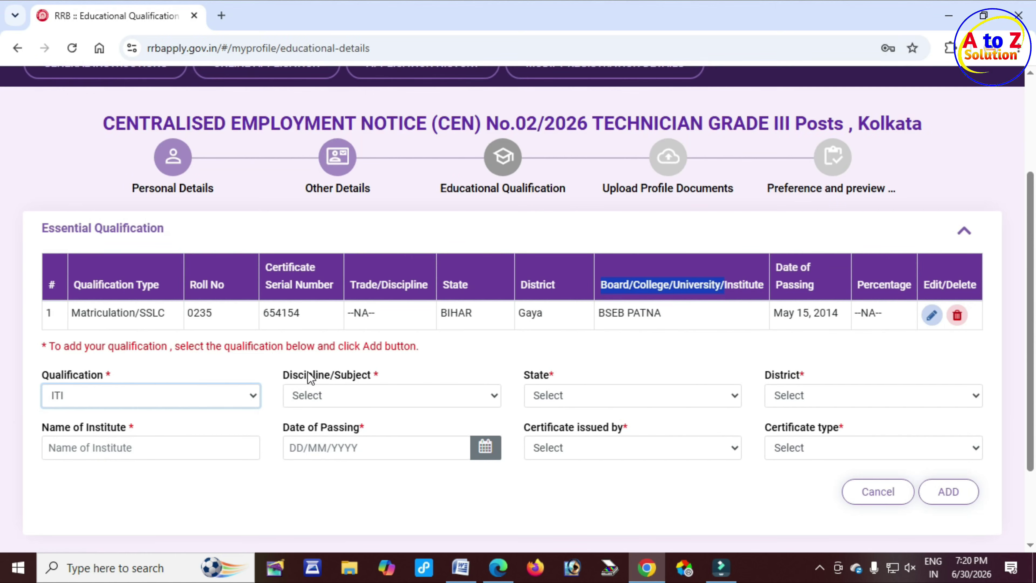
{"action": "left_click", "coordinate": [290, 375]}
{"action": "left_click_drag", "start_coordinate": [291, 375], "coordinate": [342, 378]}
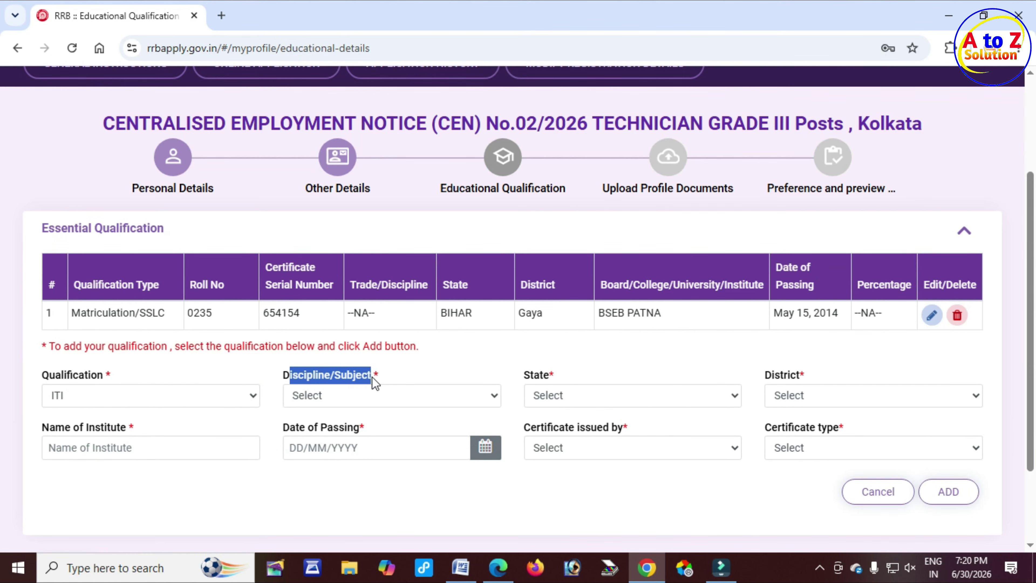
{"action": "left_click", "coordinate": [369, 395]}
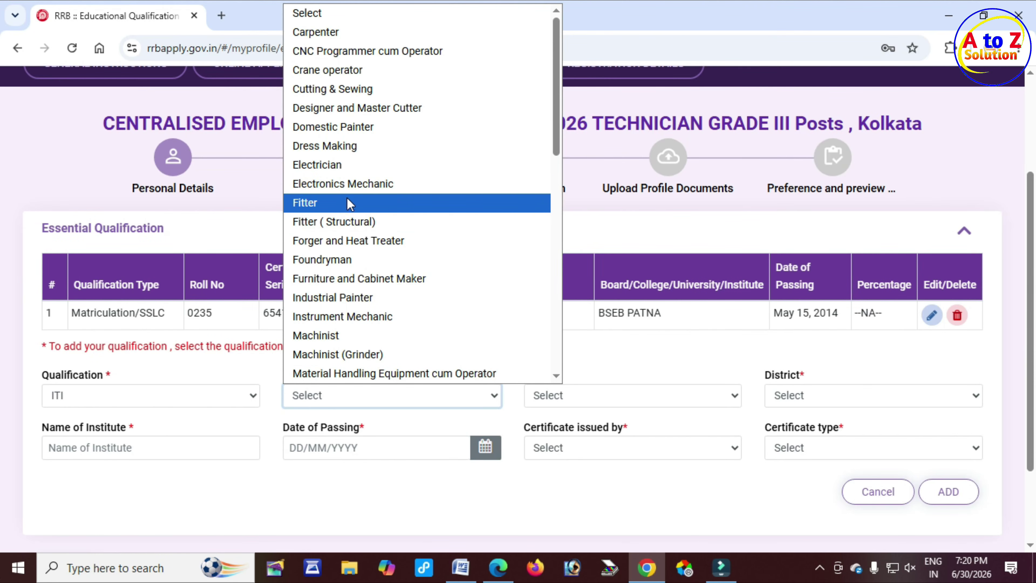
{"action": "left_click", "coordinate": [338, 210]}
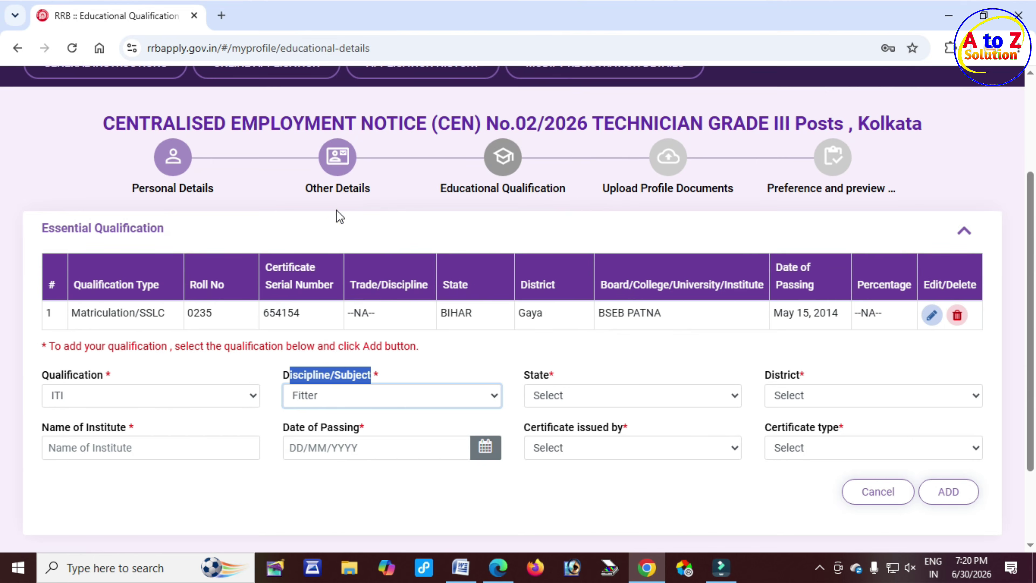
Set the ITI qualification's state to BIHAR and its district to Gaya.
{"action": "left_click_drag", "start_coordinate": [521, 384], "coordinate": [548, 376]}
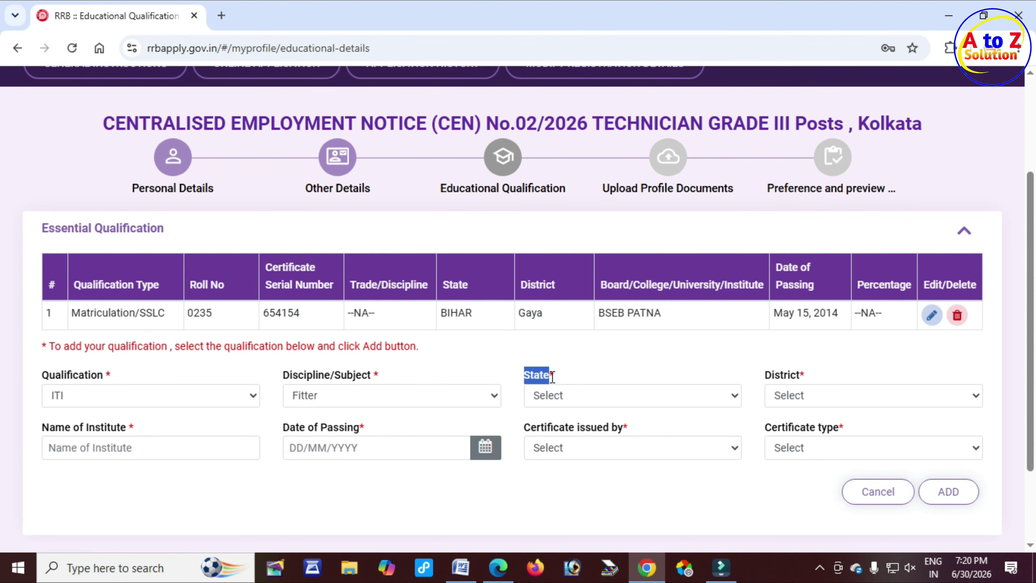
{"action": "left_click", "coordinate": [563, 392]}
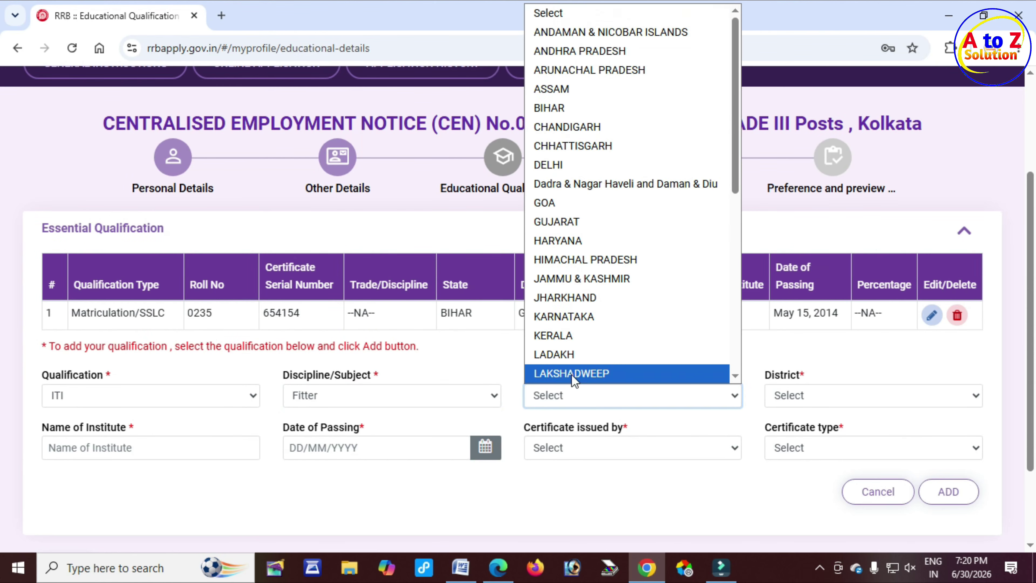
{"action": "left_click", "coordinate": [586, 118]}
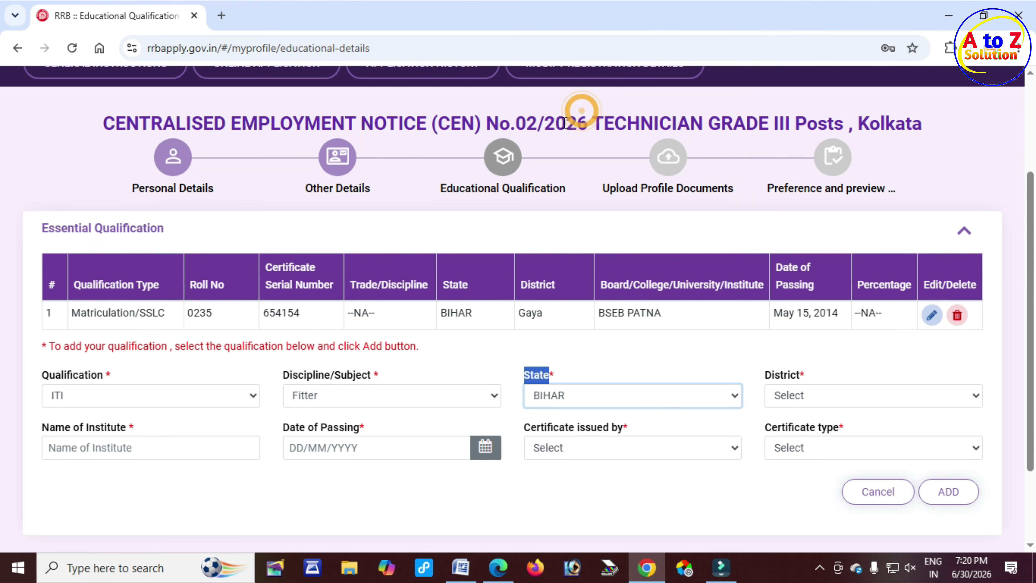
{"action": "double_click", "coordinate": [766, 377]}
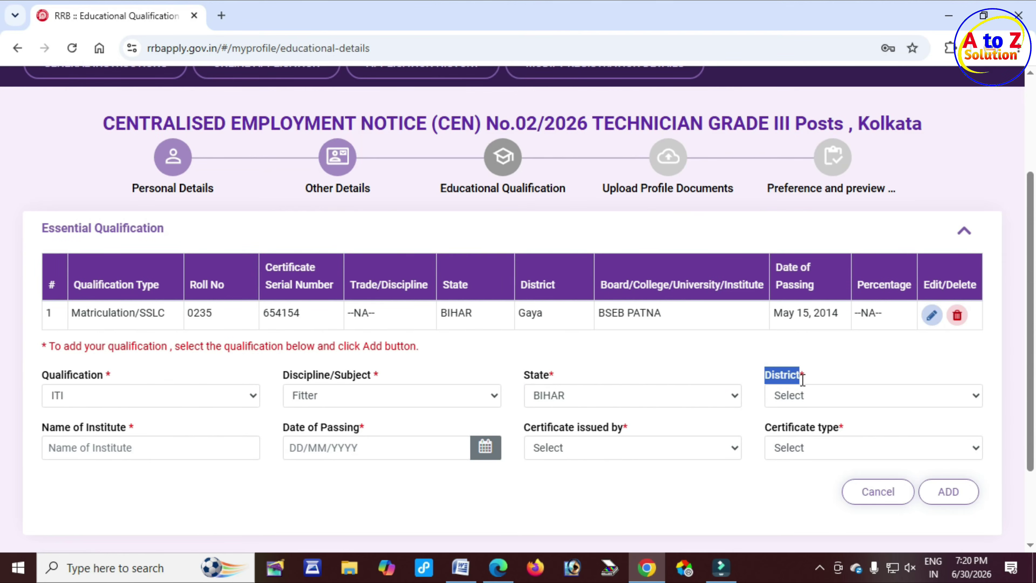
{"action": "left_click", "coordinate": [805, 398]}
{"action": "left_click", "coordinate": [833, 203]}
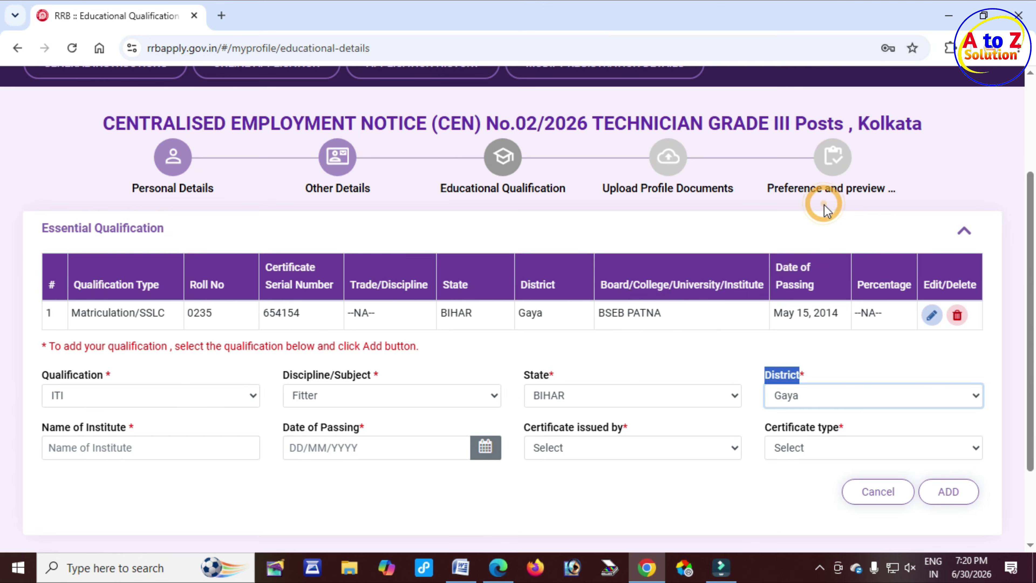
Check the institute name and passing date fields, and set the ITI certificate's issuer to NCVT.
{"action": "left_click_drag", "start_coordinate": [46, 429], "coordinate": [126, 428]}
{"action": "left_click", "coordinate": [145, 450]}
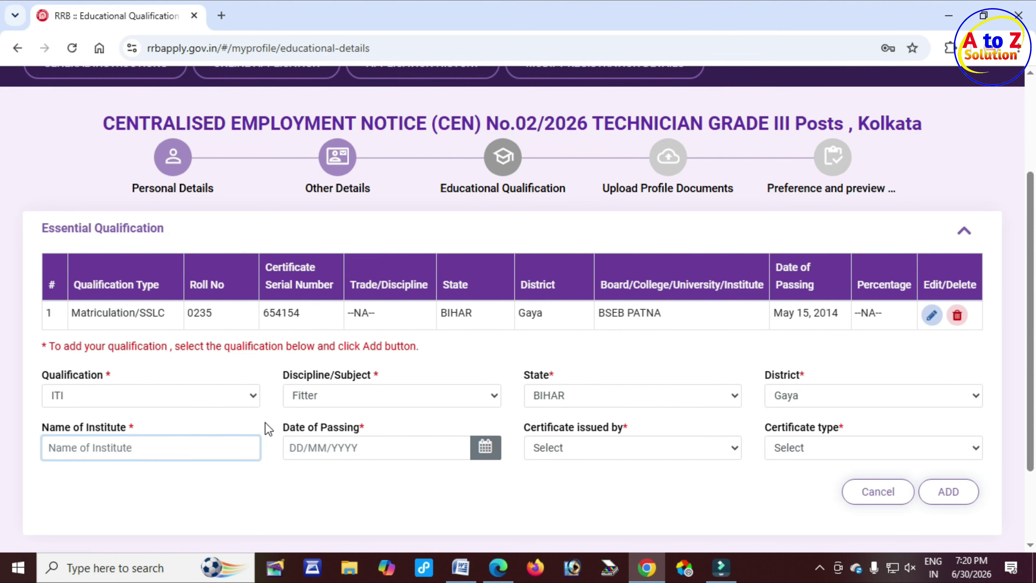
{"action": "left_click_drag", "start_coordinate": [296, 429], "coordinate": [361, 451]}
{"action": "left_click", "coordinate": [355, 445]}
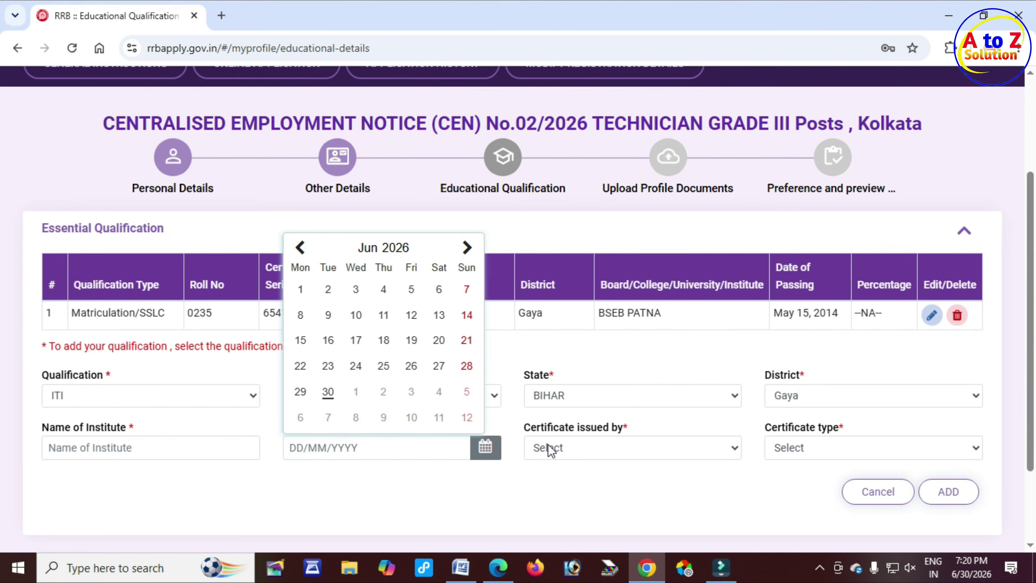
{"action": "left_click_drag", "start_coordinate": [539, 424], "coordinate": [633, 424]}
{"action": "left_click", "coordinate": [662, 425]}
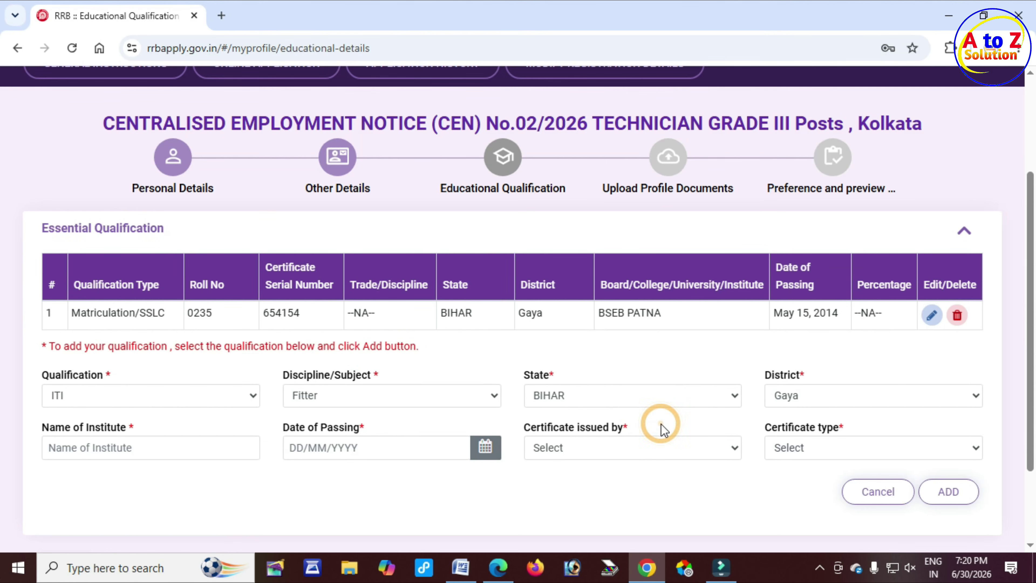
{"action": "left_click", "coordinate": [641, 447]}
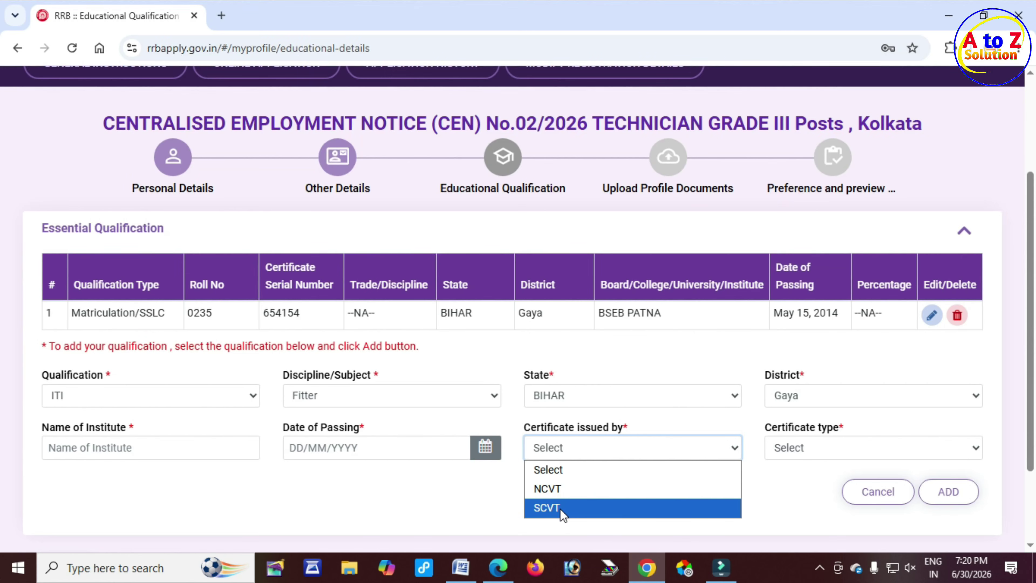
{"action": "left_click", "coordinate": [565, 489]}
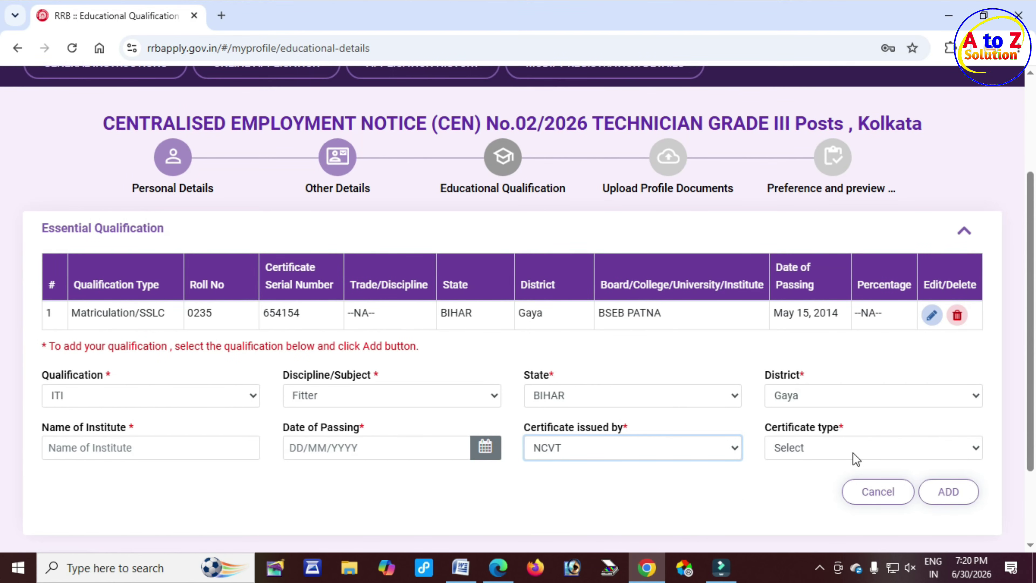
Set the certificate type to National Trade certificate(NTC), institute to "u n v" and passing date to 20/06/2024, and add the ITI entry.
{"action": "left_click_drag", "start_coordinate": [772, 428], "coordinate": [826, 429]}
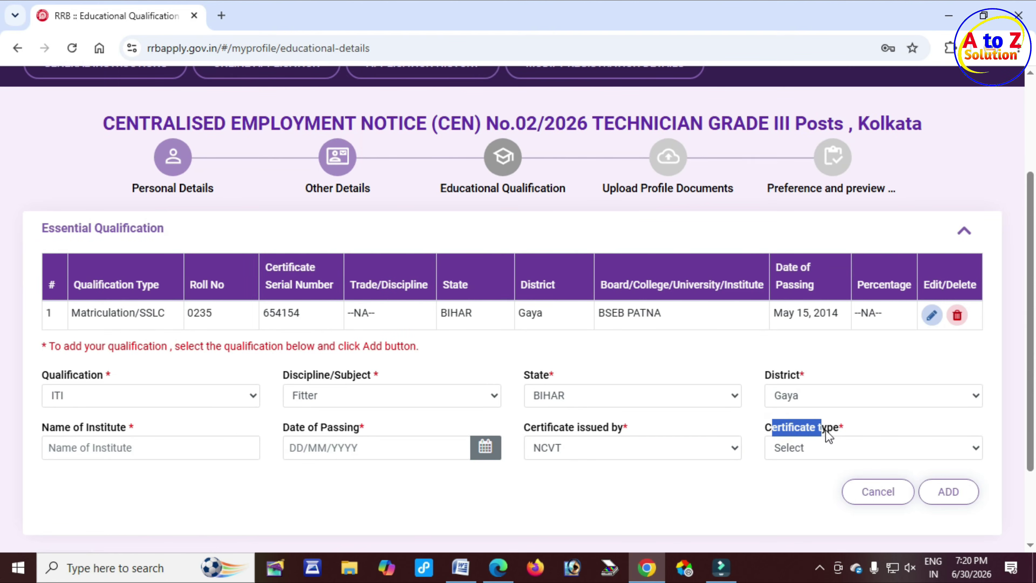
{"action": "left_click", "coordinate": [814, 451]}
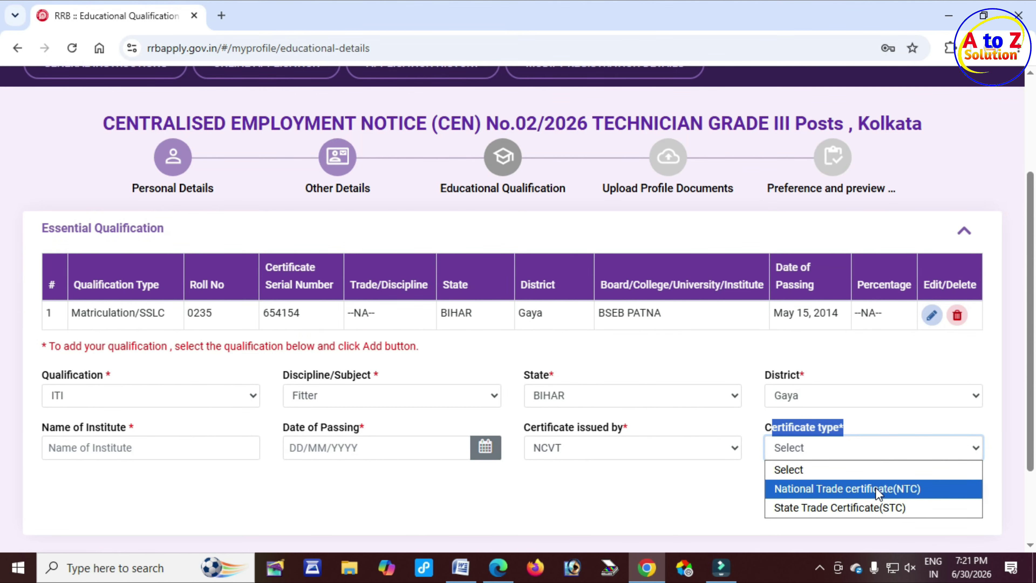
{"action": "left_click", "coordinate": [839, 492]}
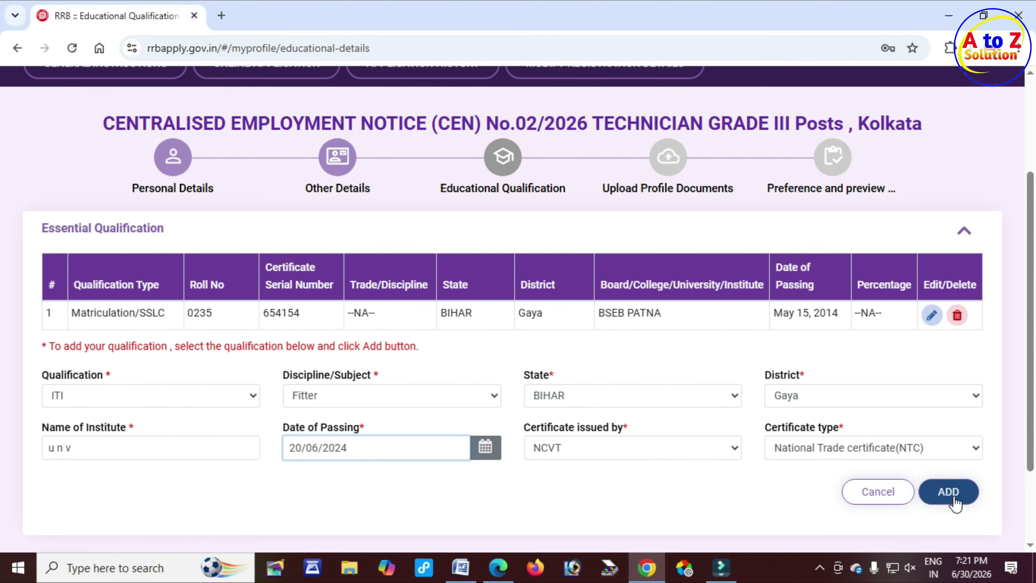
{"action": "left_click", "coordinate": [949, 491]}
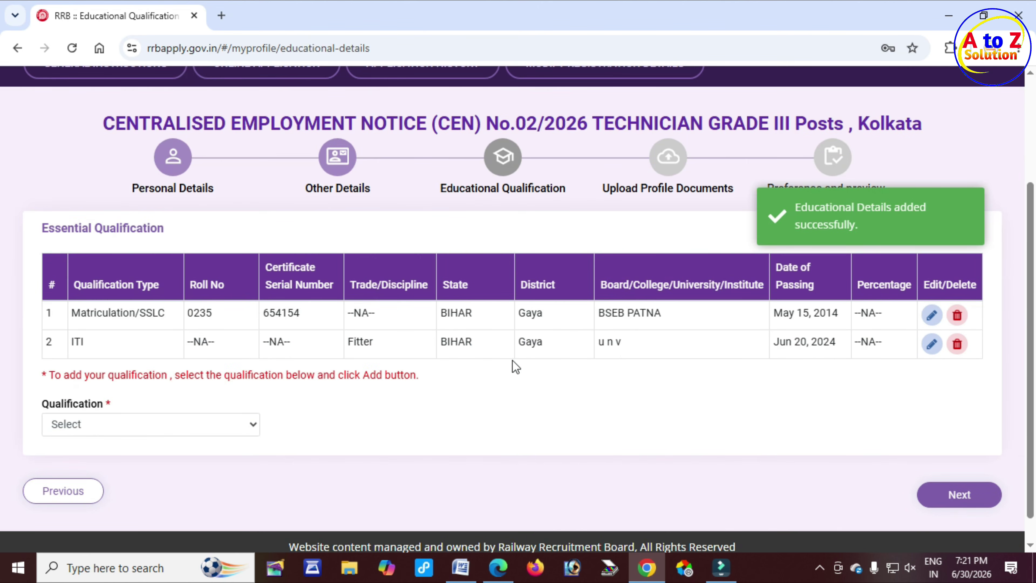
Check the added ITI row, proceed to Upload Profile Documents, and dismiss the camera permission request.
{"action": "left_click_drag", "start_coordinate": [437, 345], "coordinate": [645, 345]}
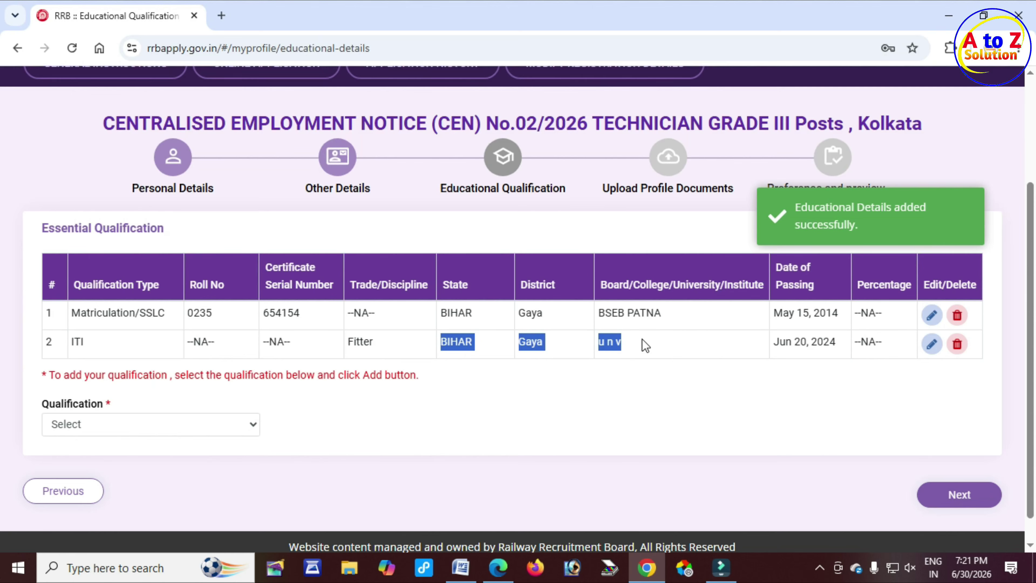
{"action": "left_click", "coordinate": [982, 495]}
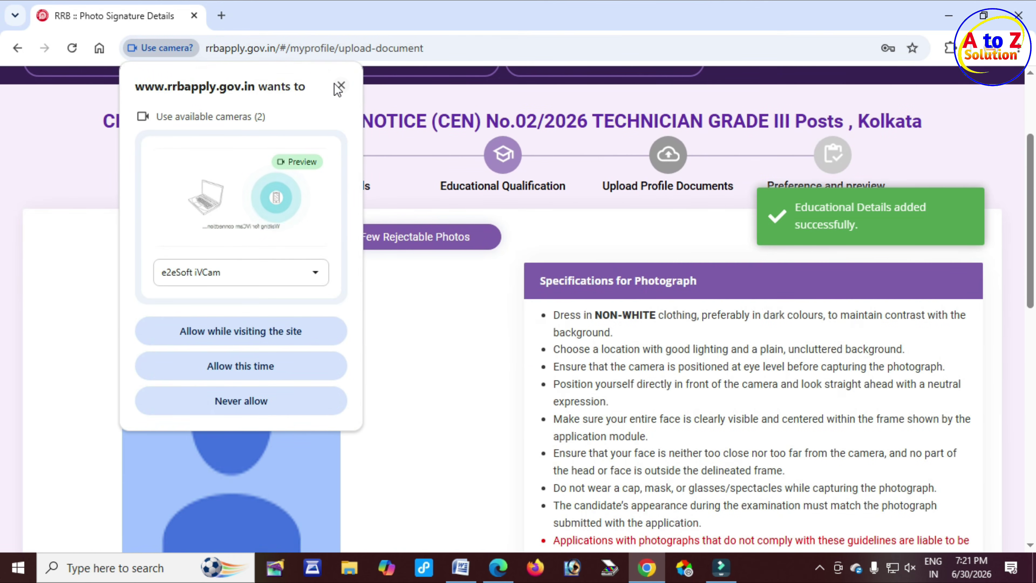
{"action": "left_click", "coordinate": [338, 90]}
Review the photograph specifications on clothing, background and glasses, and the signature image's handwriting and file size requirements.
{"action": "scroll", "coordinate": [465, 315], "scroll_direction": "down", "scroll_amount": 2}
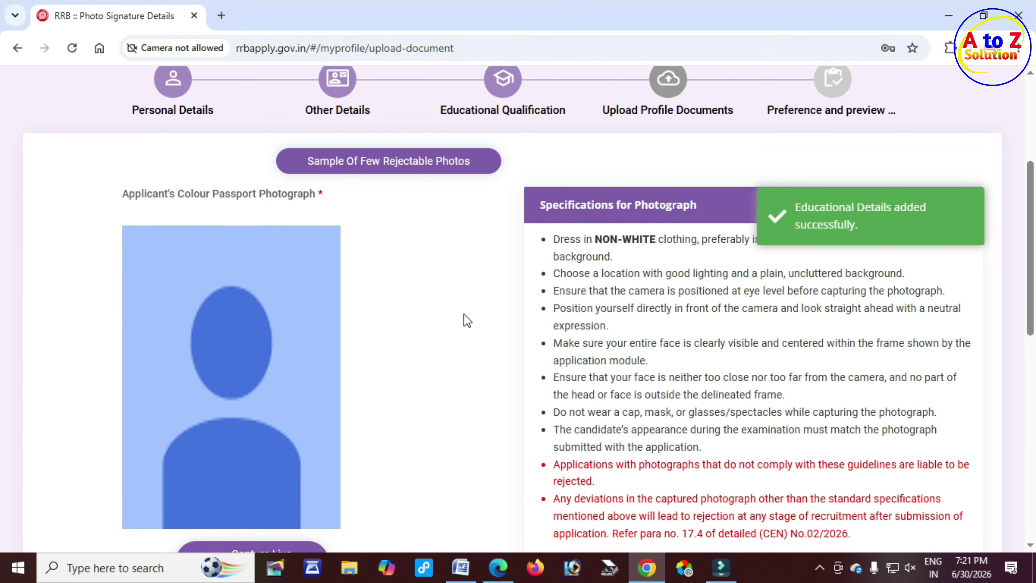
{"action": "scroll", "coordinate": [464, 313], "scroll_direction": "down", "scroll_amount": 2}
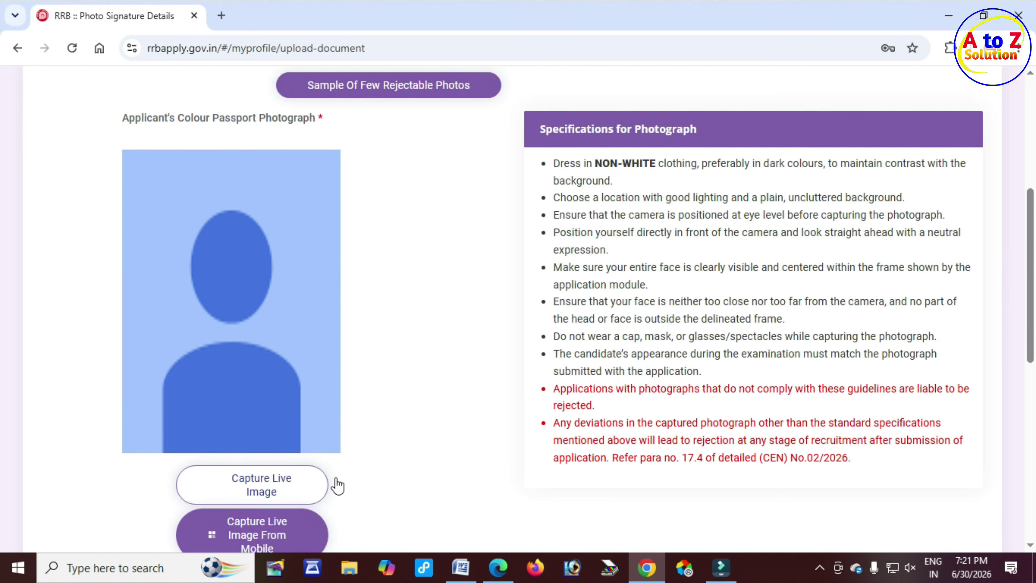
{"action": "left_click_drag", "start_coordinate": [602, 163], "coordinate": [698, 165]}
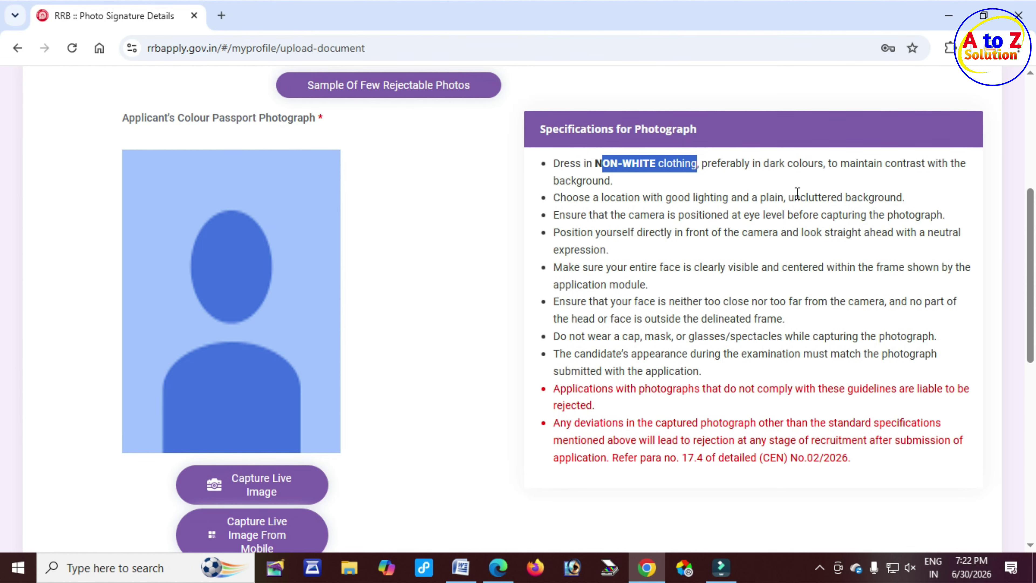
{"action": "left_click_drag", "start_coordinate": [795, 195], "coordinate": [882, 194]}
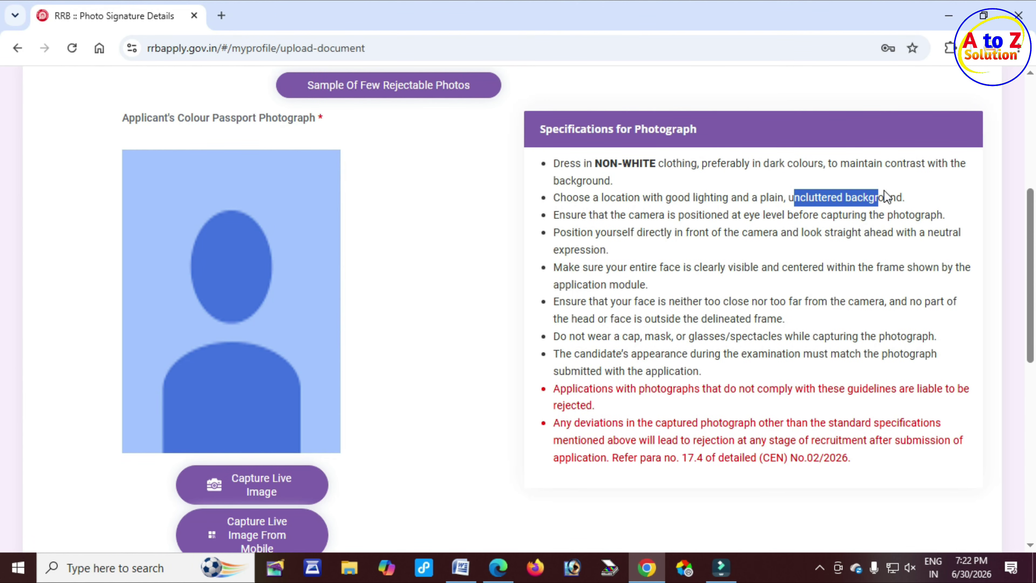
{"action": "left_click_drag", "start_coordinate": [584, 339], "coordinate": [728, 337]}
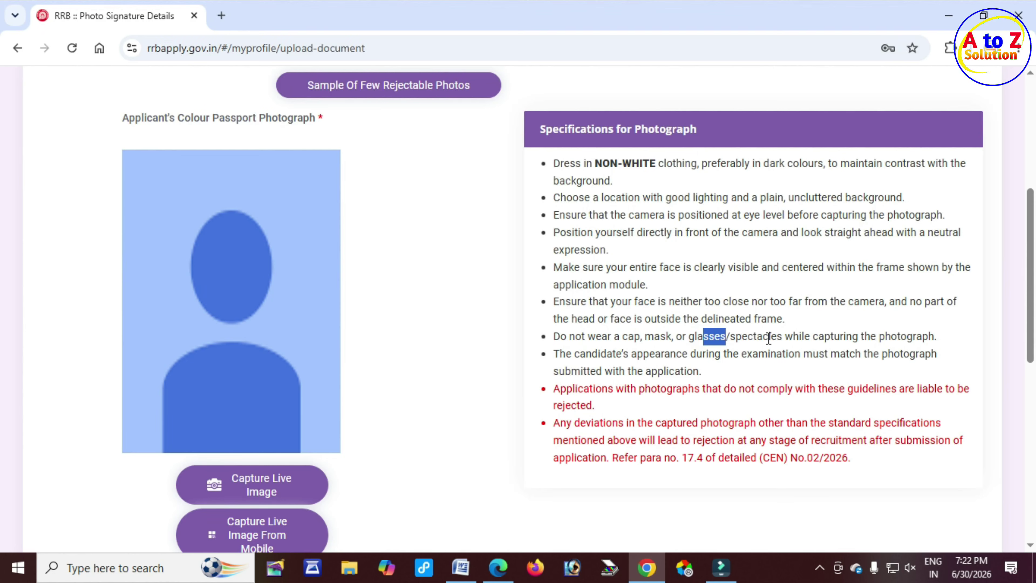
{"action": "left_click_drag", "start_coordinate": [818, 337], "coordinate": [901, 339]}
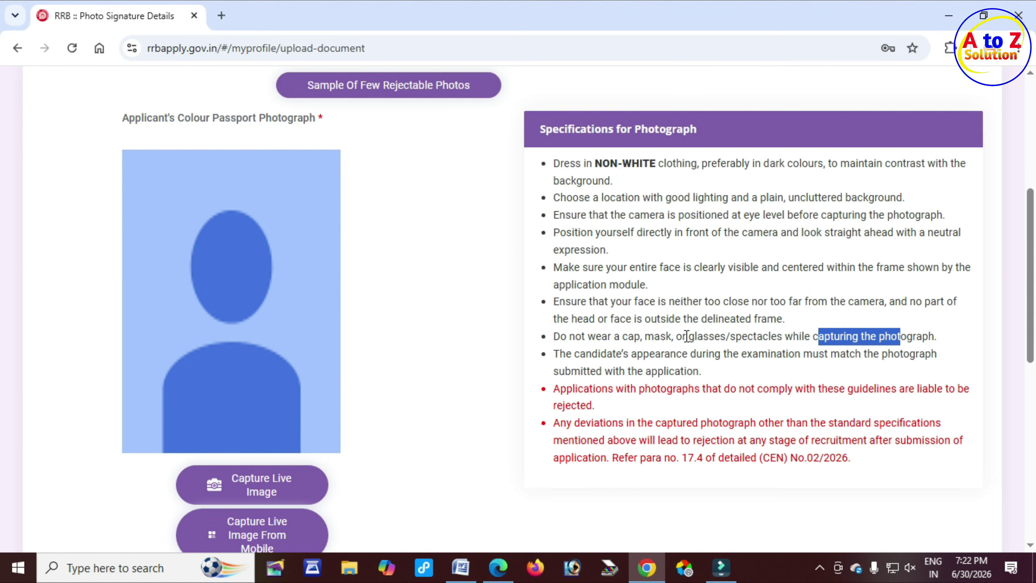
{"action": "scroll", "coordinate": [686, 336], "scroll_direction": "down", "scroll_amount": 10}
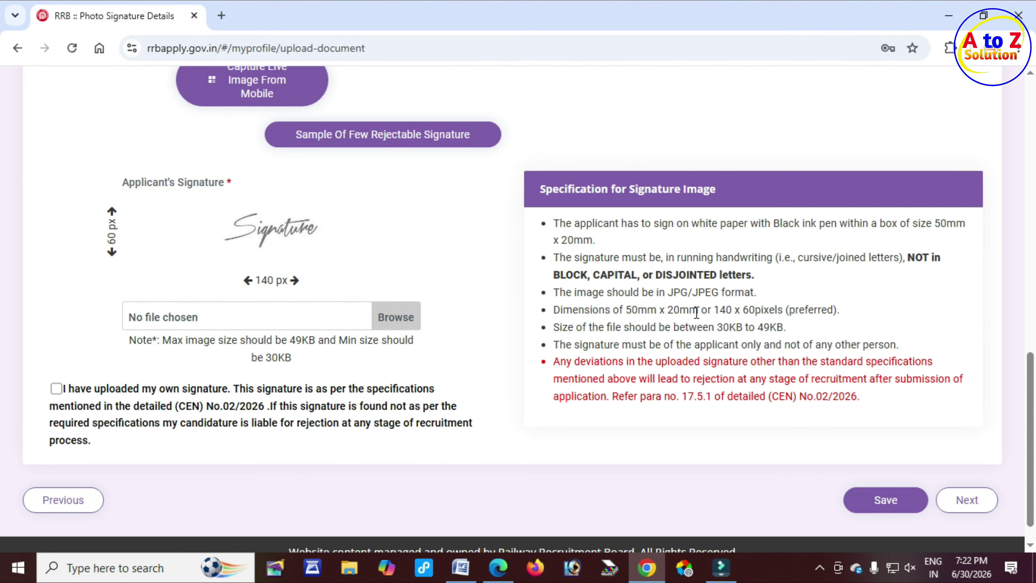
{"action": "left_click_drag", "start_coordinate": [715, 330], "coordinate": [784, 327]}
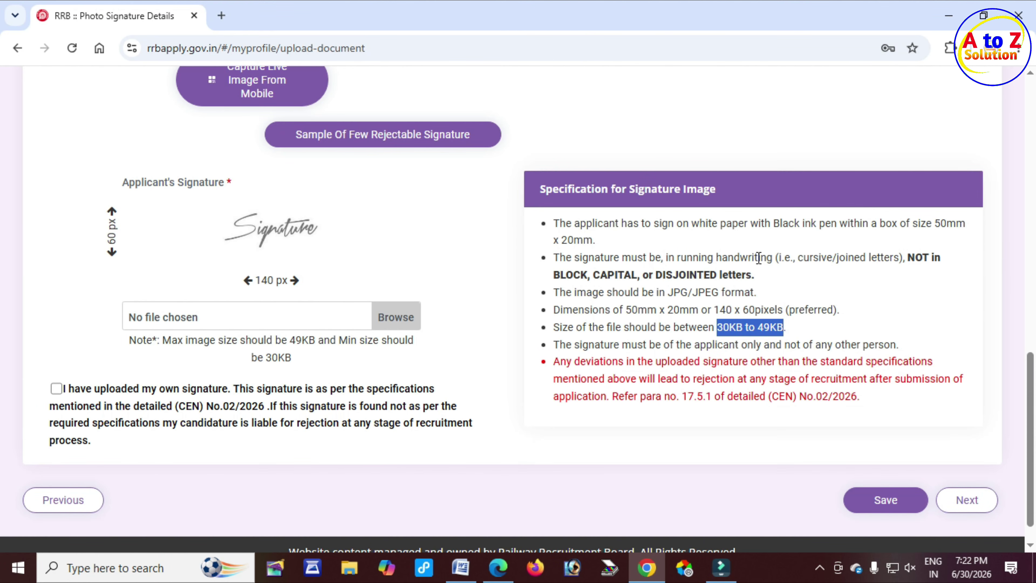
{"action": "left_click_drag", "start_coordinate": [552, 281], "coordinate": [756, 276]}
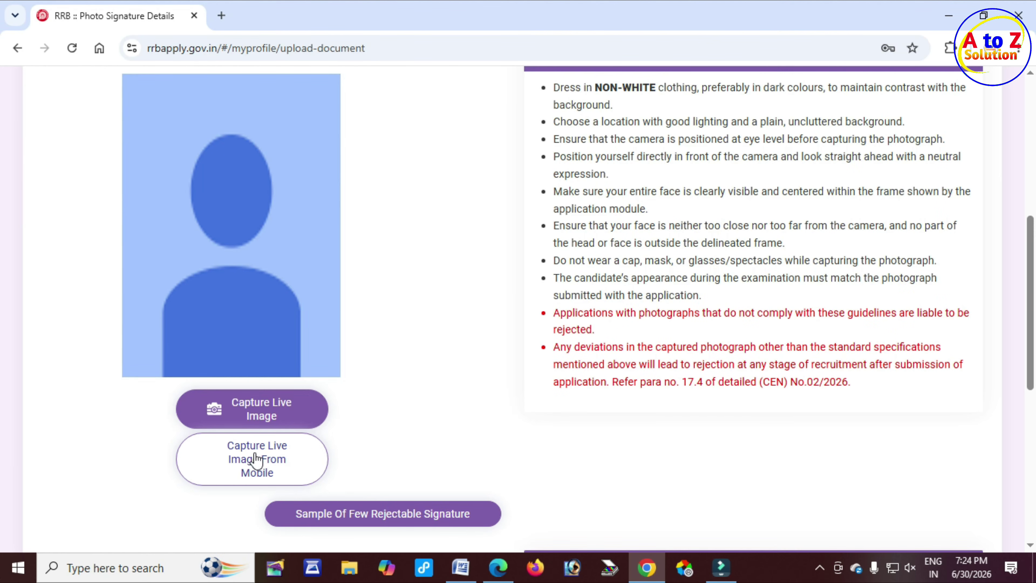
Open the QR code for capturing the live photograph from a mobile, close it, and reload the page to load the applicant's photo.
{"action": "left_click", "coordinate": [289, 462]}
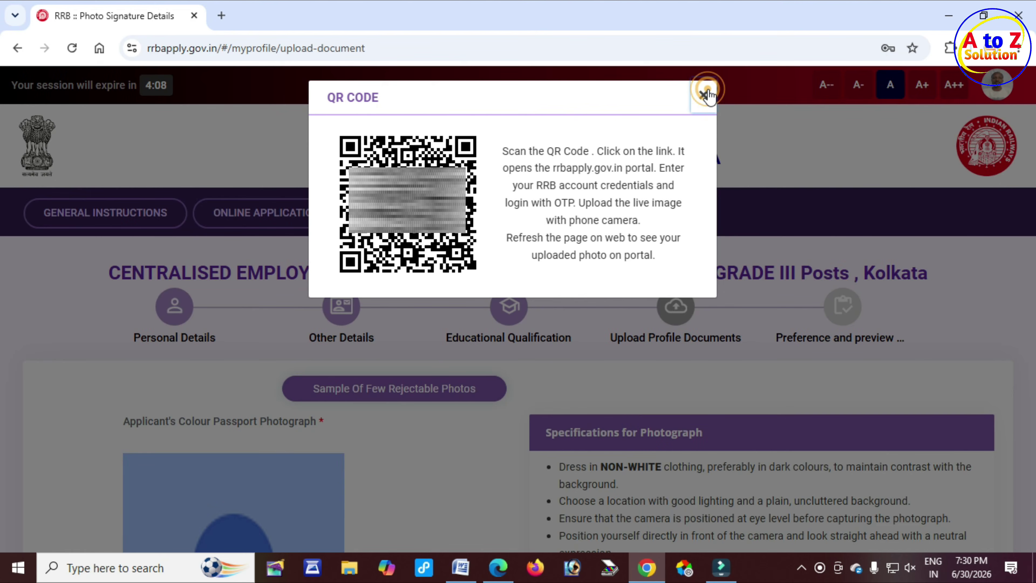
{"action": "left_click", "coordinate": [702, 97]}
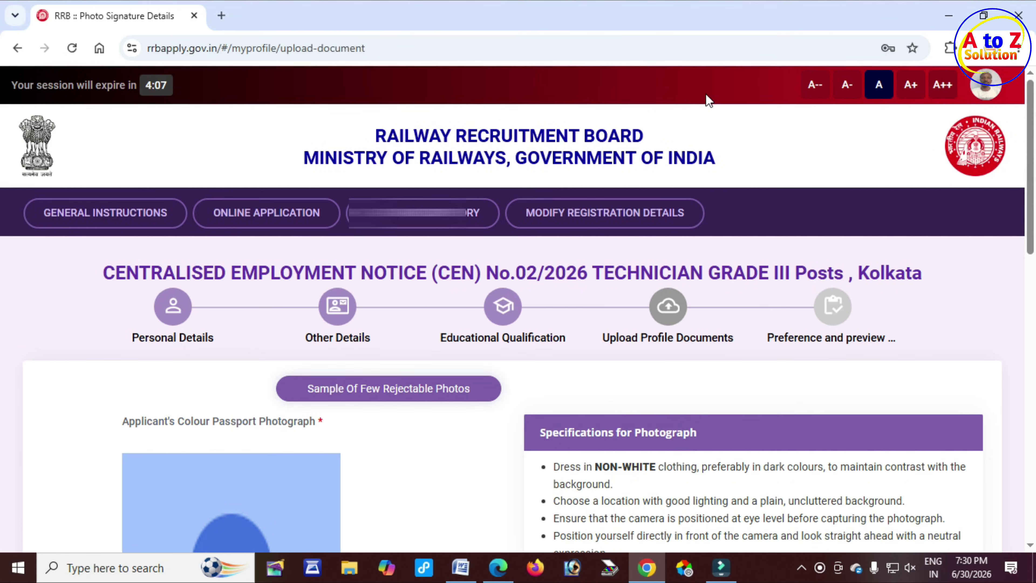
{"action": "left_click", "coordinate": [72, 47]}
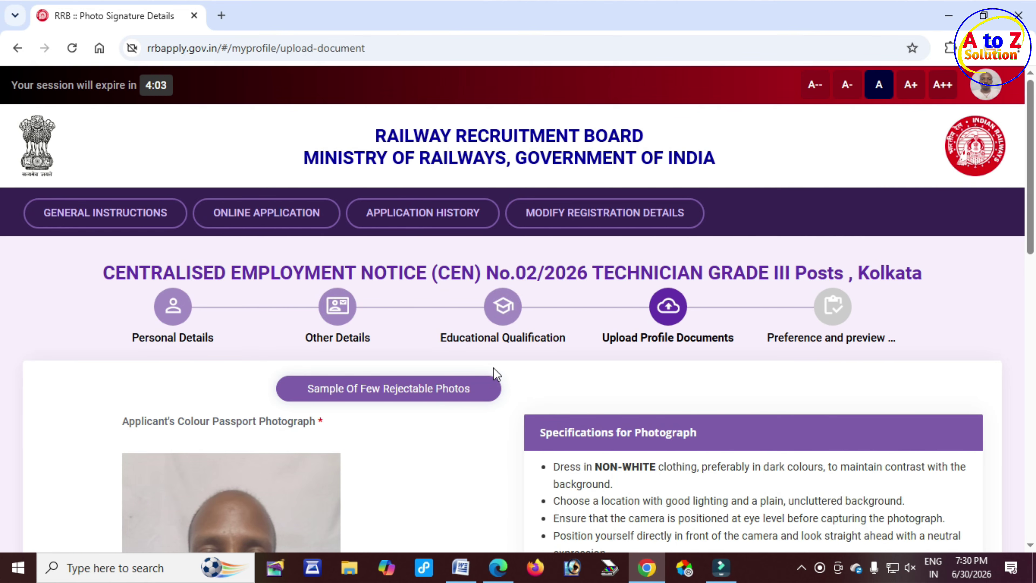
{"action": "scroll", "coordinate": [494, 369], "scroll_direction": "down", "scroll_amount": 6}
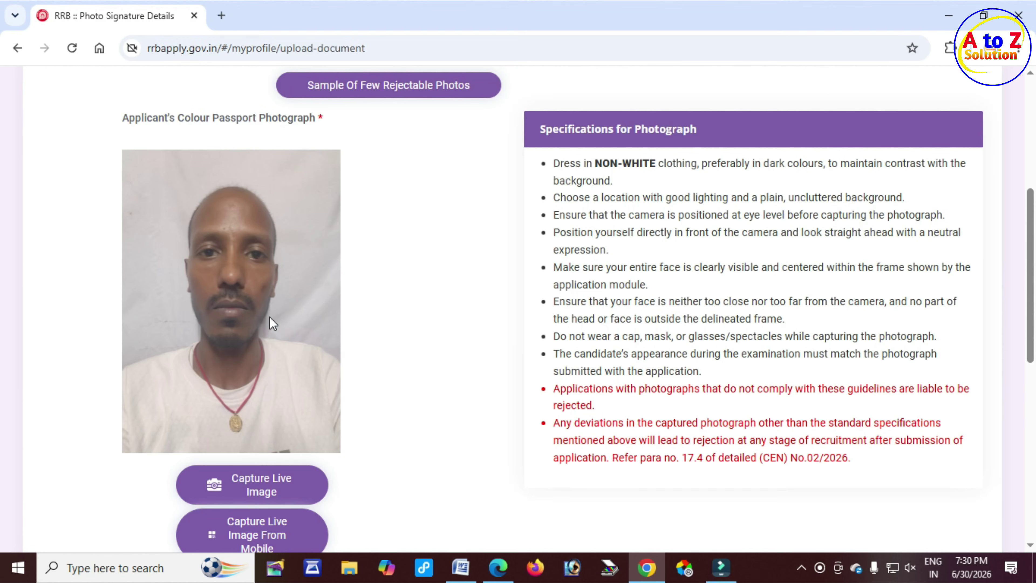
Upload t.jpg as the applicant's signature image and accept its crop.
{"action": "scroll", "coordinate": [270, 323], "scroll_direction": "down", "scroll_amount": 5}
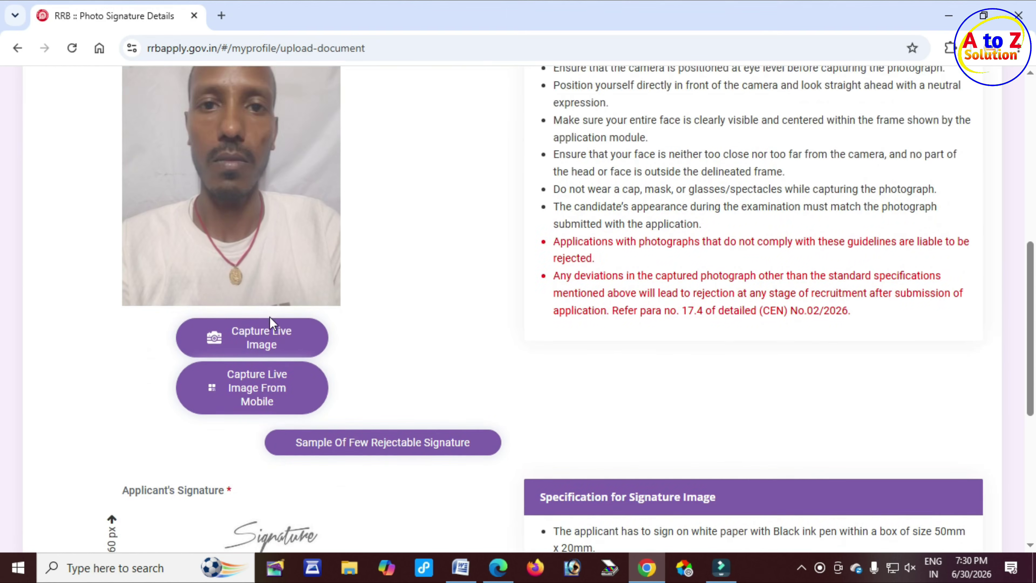
{"action": "scroll", "coordinate": [354, 465], "scroll_direction": "down", "scroll_amount": 2}
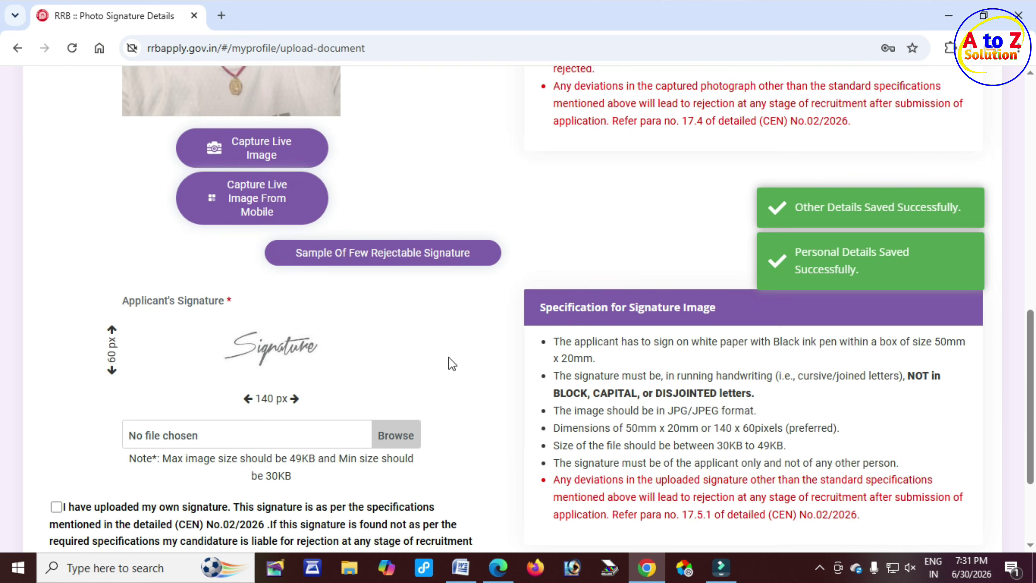
{"action": "left_click", "coordinate": [393, 436]}
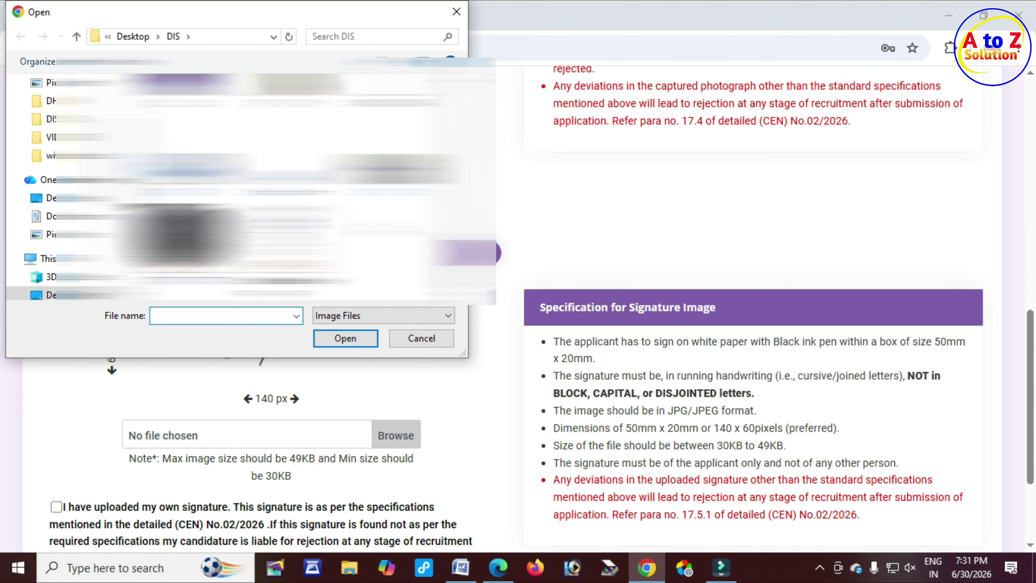
{"action": "left_click", "coordinate": [392, 159]}
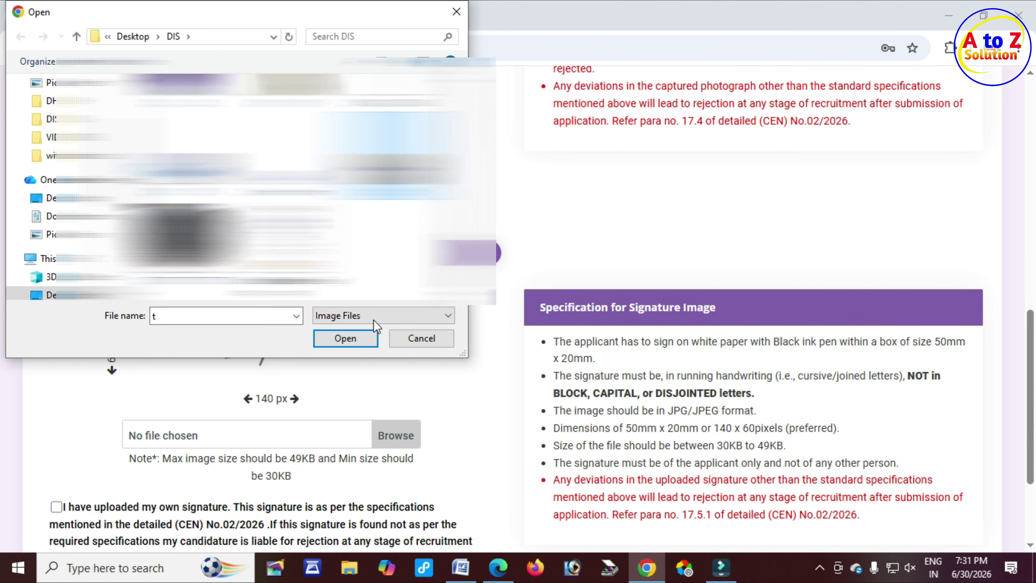
{"action": "left_click", "coordinate": [362, 341]}
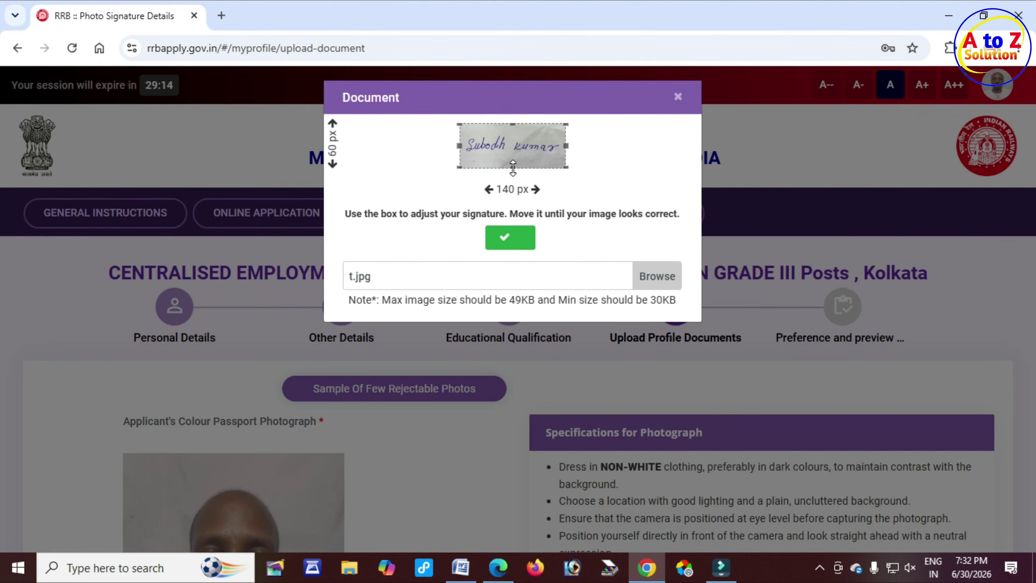
{"action": "left_click", "coordinate": [510, 244]}
{"action": "scroll", "coordinate": [373, 297], "scroll_direction": "down", "scroll_amount": 2}
{"action": "scroll", "coordinate": [373, 297], "scroll_direction": "down", "scroll_amount": 8}
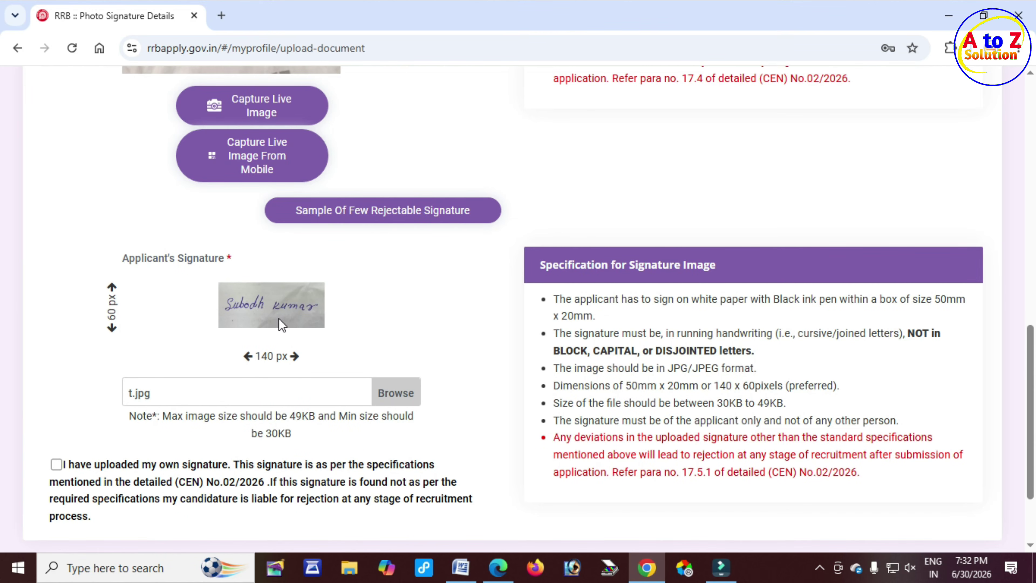
Accept the own-signature declaration, save the photo and signature, and proceed to the preference and preview stage.
{"action": "scroll", "coordinate": [204, 329], "scroll_direction": "down", "scroll_amount": 2}
{"action": "left_click", "coordinate": [57, 355]}
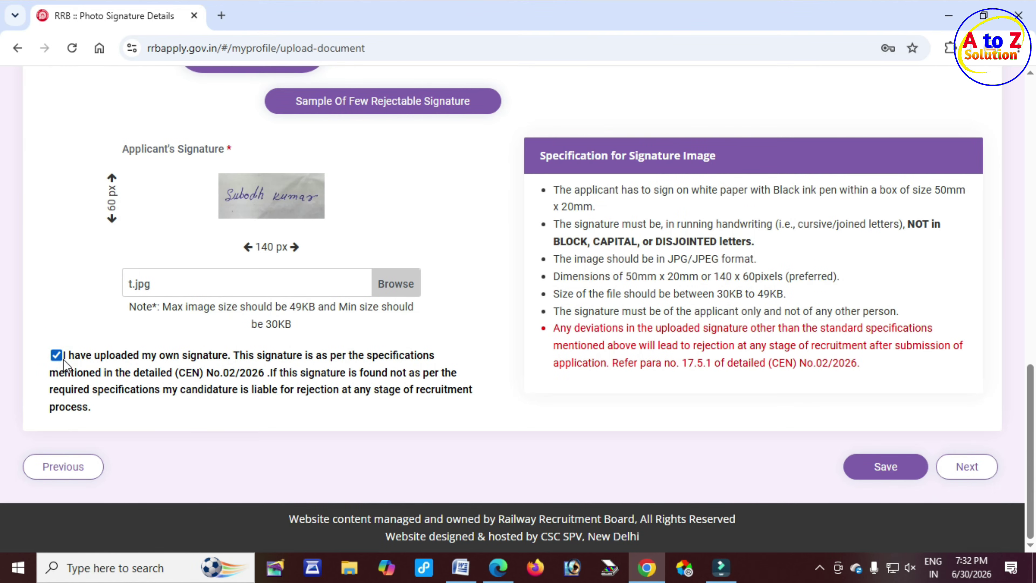
{"action": "left_click", "coordinate": [887, 471]}
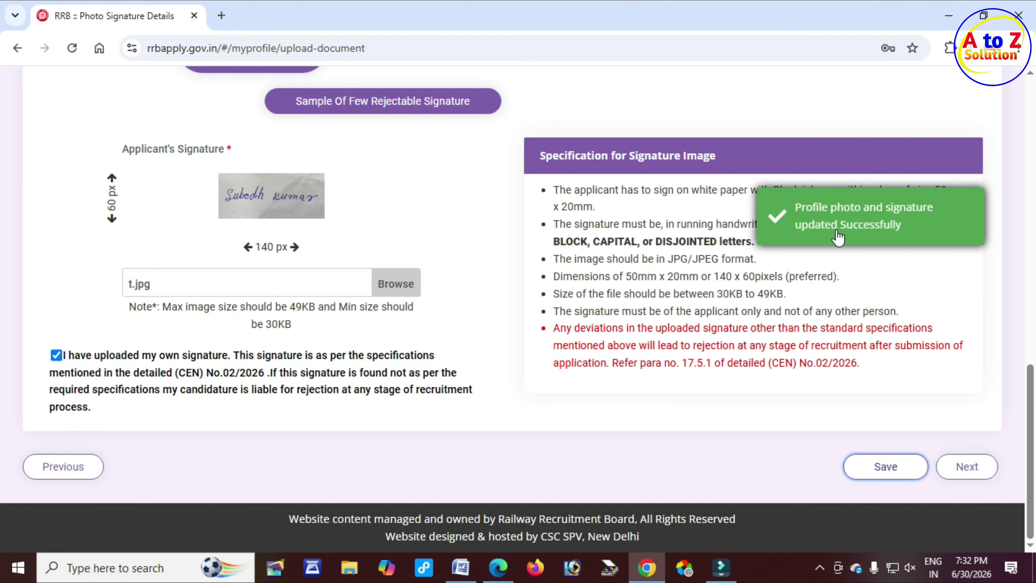
{"action": "left_click", "coordinate": [970, 469]}
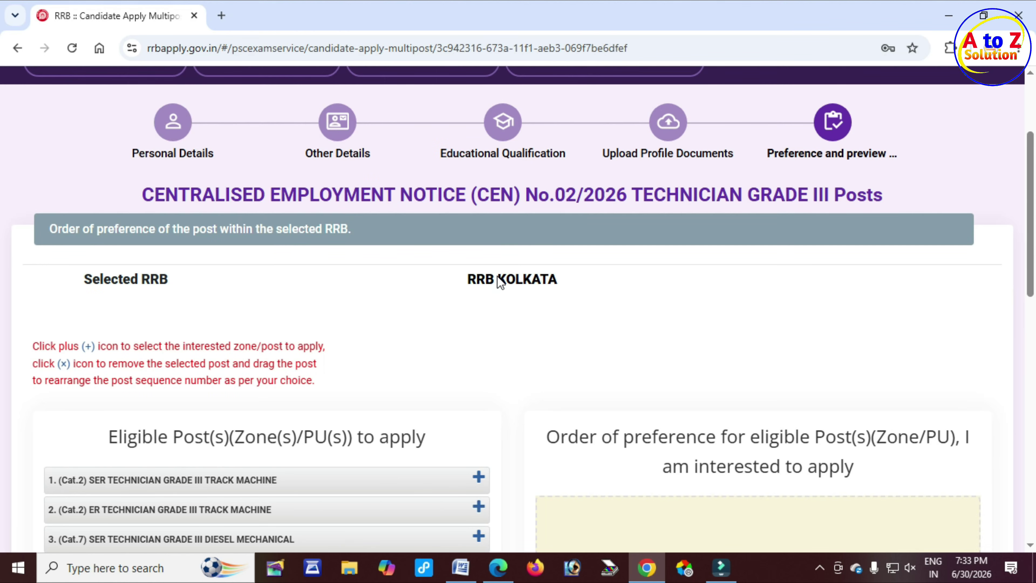
Check the selected RRB and its eligible posts, and add (Cat.19) SER TECHNICIAN GRADE III FITTER (PU & WS) as first preference.
{"action": "left_click_drag", "start_coordinate": [496, 277], "coordinate": [523, 280]}
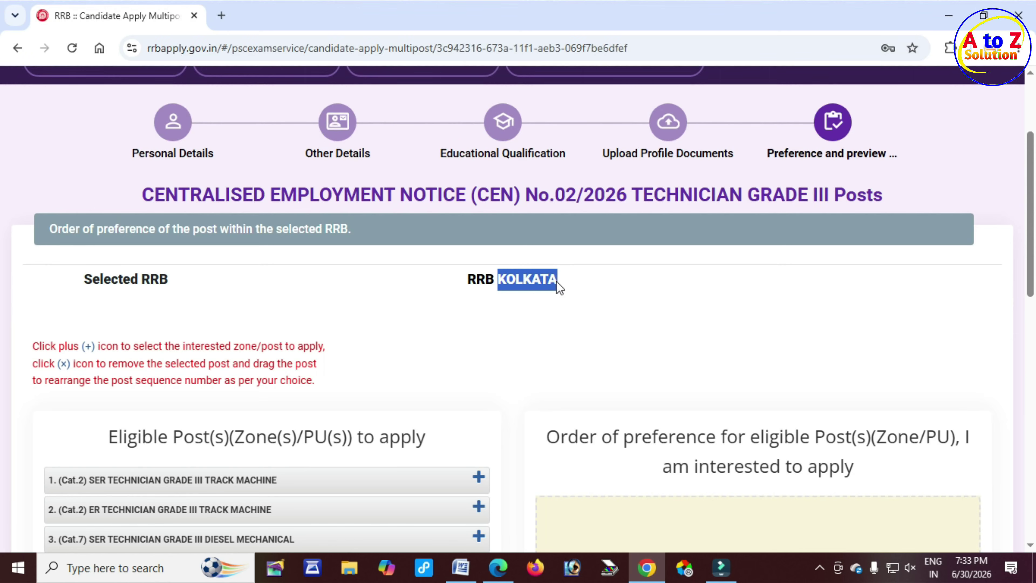
{"action": "scroll", "coordinate": [326, 324], "scroll_direction": "down", "scroll_amount": 2}
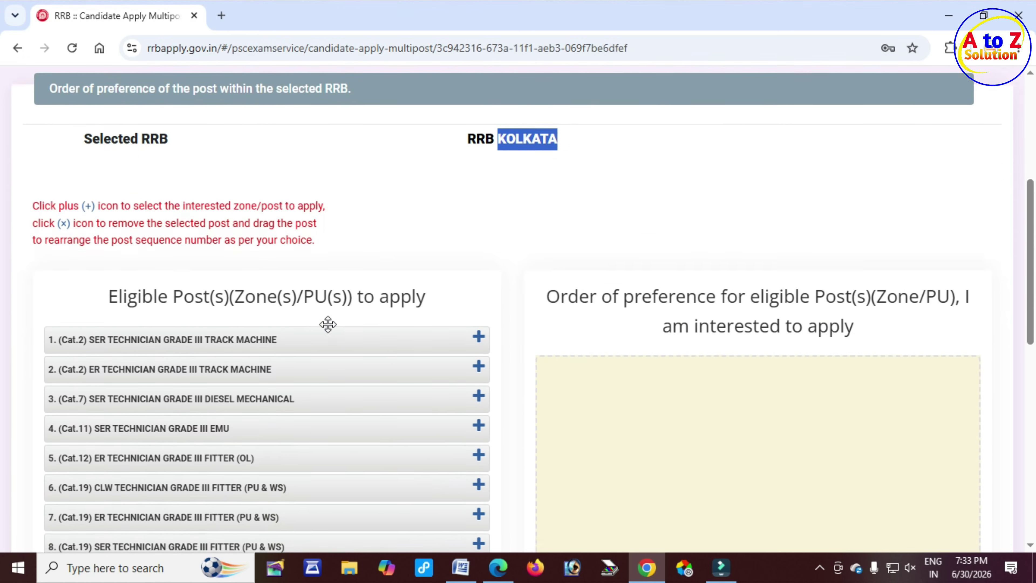
{"action": "scroll", "coordinate": [326, 324], "scroll_direction": "up", "scroll_amount": 1}
{"action": "left_click_drag", "start_coordinate": [494, 204], "coordinate": [540, 205]}
{"action": "scroll", "coordinate": [268, 274], "scroll_direction": "down", "scroll_amount": 2}
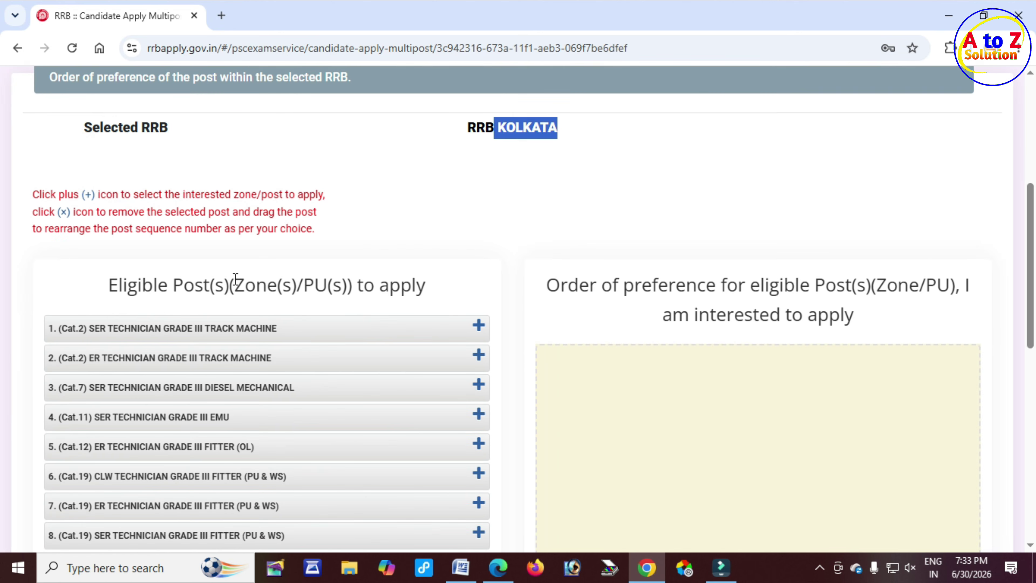
{"action": "scroll", "coordinate": [237, 286], "scroll_direction": "down", "scroll_amount": 4}
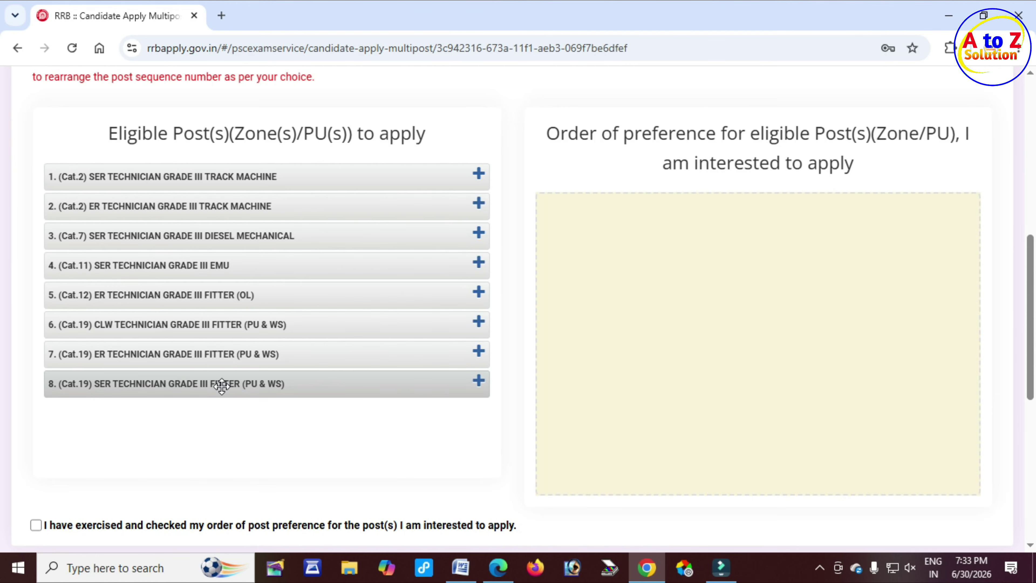
{"action": "left_click", "coordinate": [479, 382]}
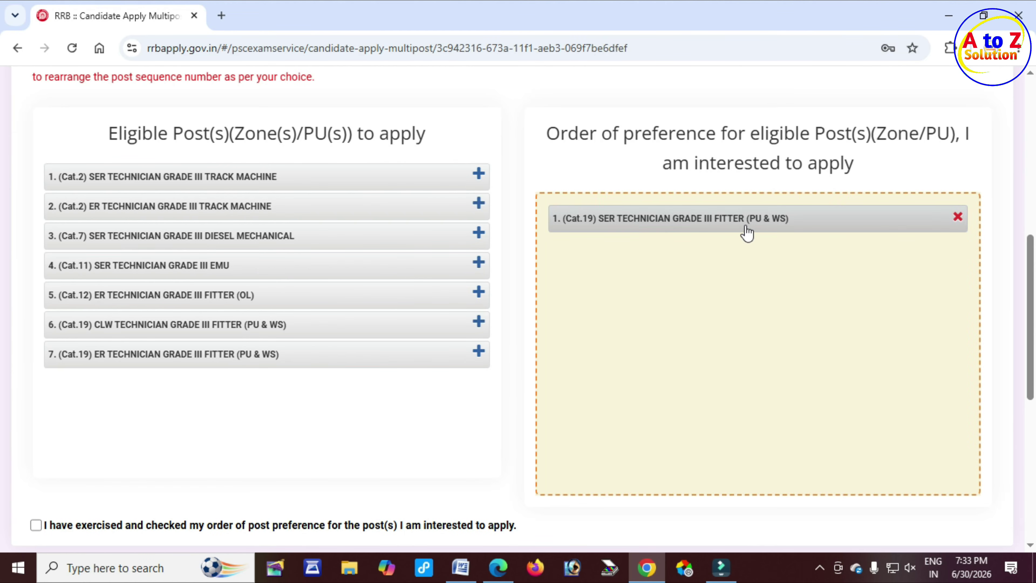
Add all remaining eligible posts to the order of preference in their listed order, starting with (Cat.2) SER TECHNICIAN GRADE III TRACK MACHINE.
{"action": "left_click", "coordinate": [479, 173]}
{"action": "left_click", "coordinate": [480, 173]}
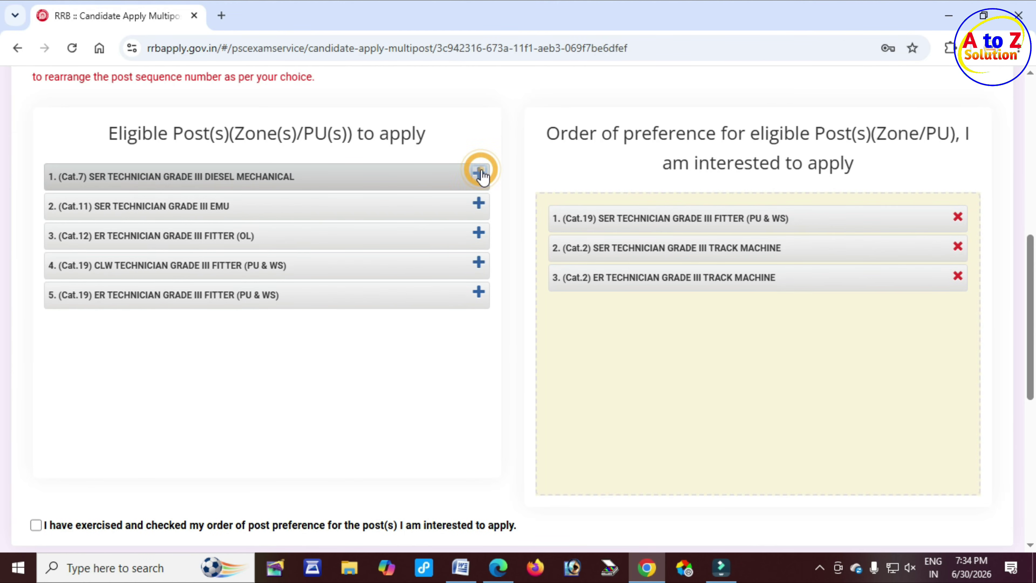
{"action": "left_click", "coordinate": [480, 173]}
{"action": "left_click", "coordinate": [480, 173]}
{"action": "left_click", "coordinate": [480, 173]}
{"action": "left_click", "coordinate": [480, 173]}
{"action": "left_click", "coordinate": [480, 173]}
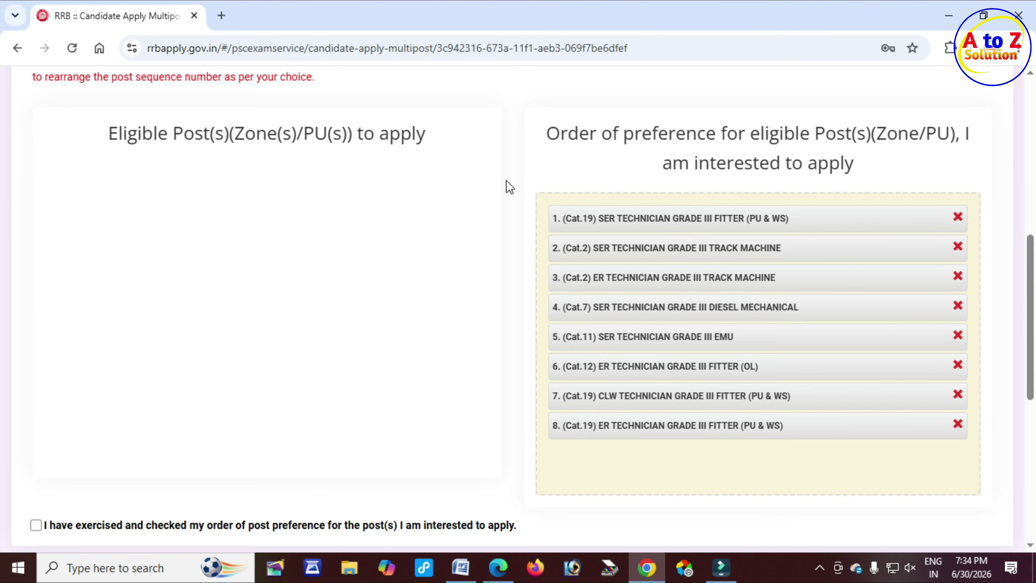
Confirm the post preference order, accept the eligibility declaration, set the place to "Gurua", and save.
{"action": "scroll", "coordinate": [526, 284], "scroll_direction": "down", "scroll_amount": 3}
{"action": "left_click", "coordinate": [36, 370]}
{"action": "scroll", "coordinate": [36, 351], "scroll_direction": "down", "scroll_amount": 5}
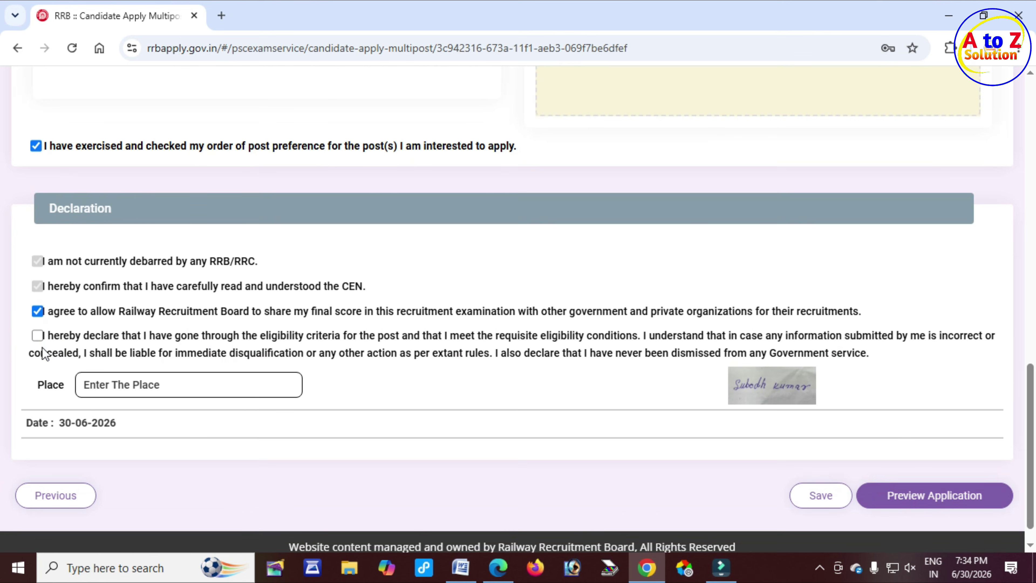
{"action": "left_click", "coordinate": [37, 335]}
{"action": "left_click", "coordinate": [122, 387]}
{"action": "type", "text": "Gurua"}
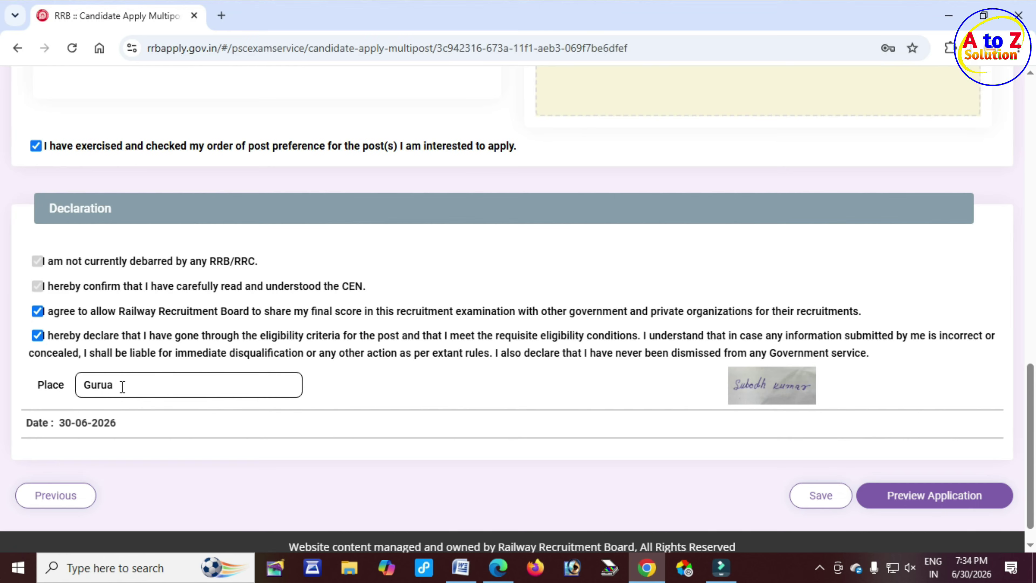
{"action": "left_click", "coordinate": [819, 495]}
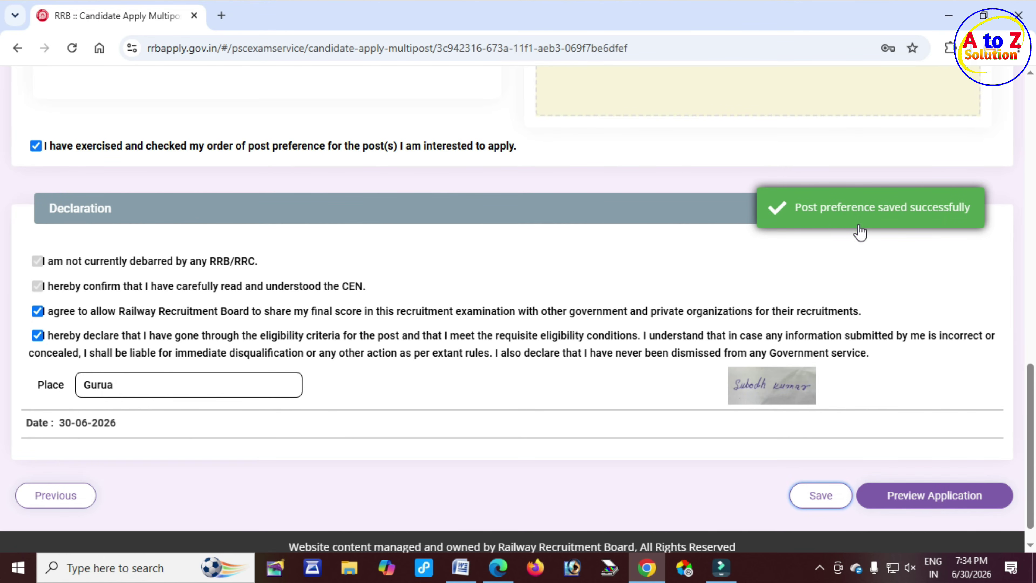
Preview the application through to its declaration, confirm the details as re-checked, and submit it past the no-corrections notice.
{"action": "left_click", "coordinate": [926, 502]}
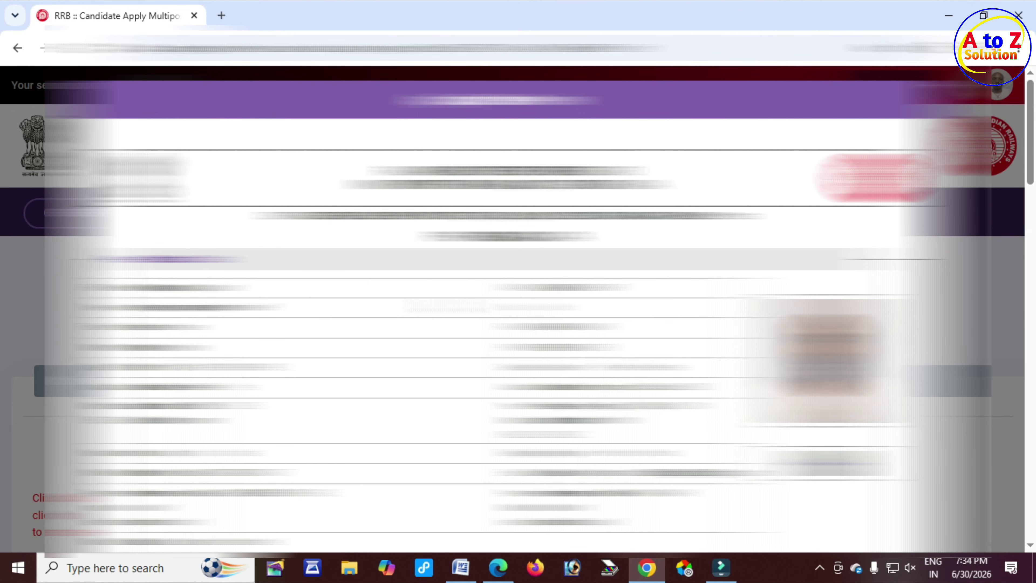
{"action": "scroll", "coordinate": [518, 306], "scroll_direction": "down", "scroll_amount": 10}
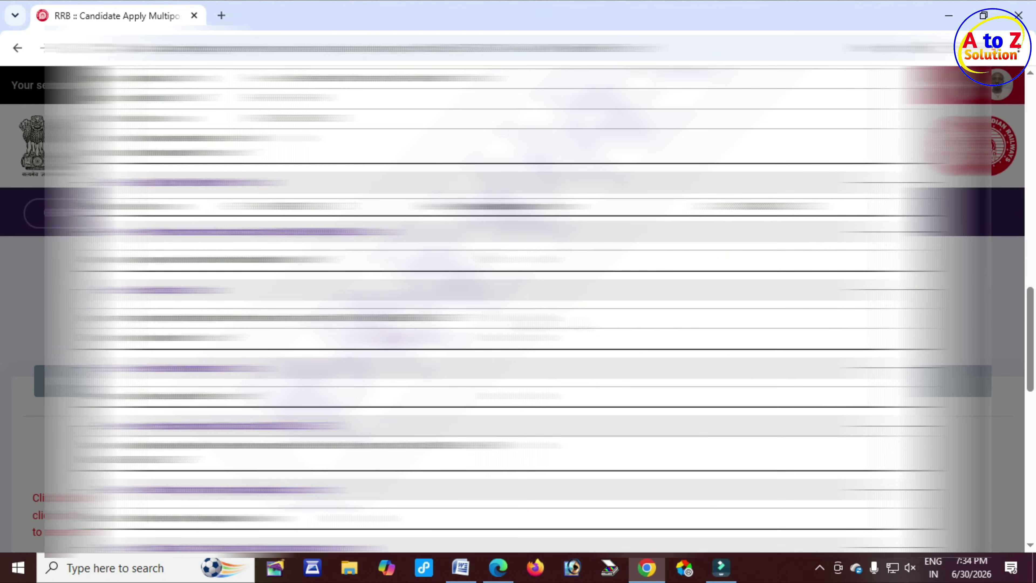
{"action": "scroll", "coordinate": [547, 317], "scroll_direction": "down", "scroll_amount": 3}
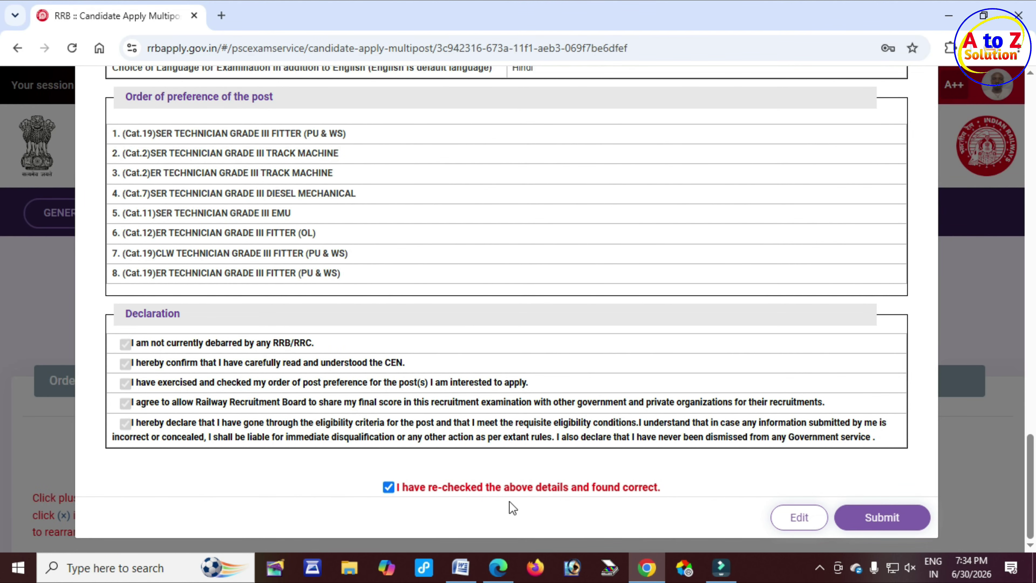
{"action": "left_click", "coordinate": [895, 517]}
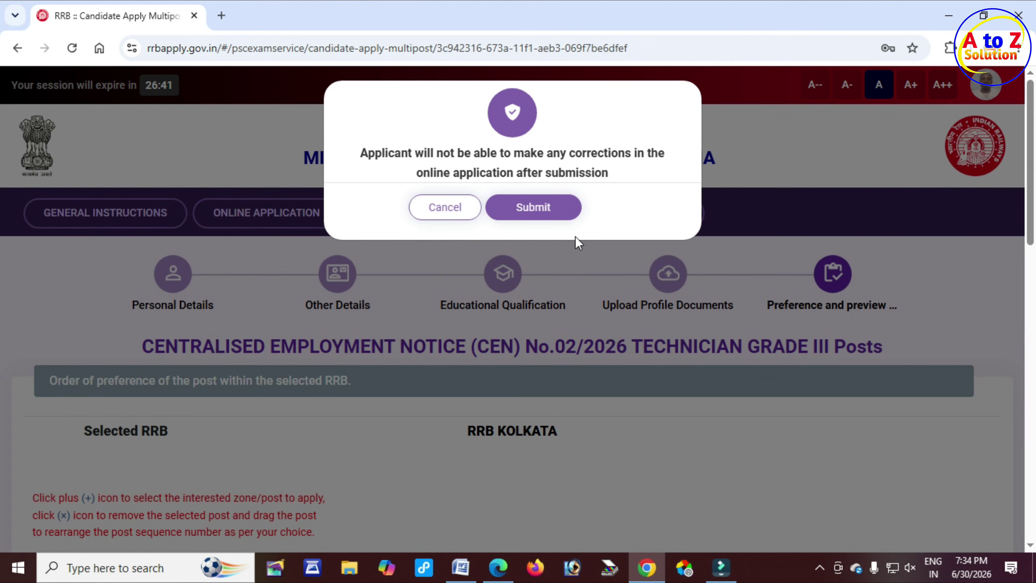
{"action": "left_click_drag", "start_coordinate": [454, 172], "coordinate": [591, 173]}
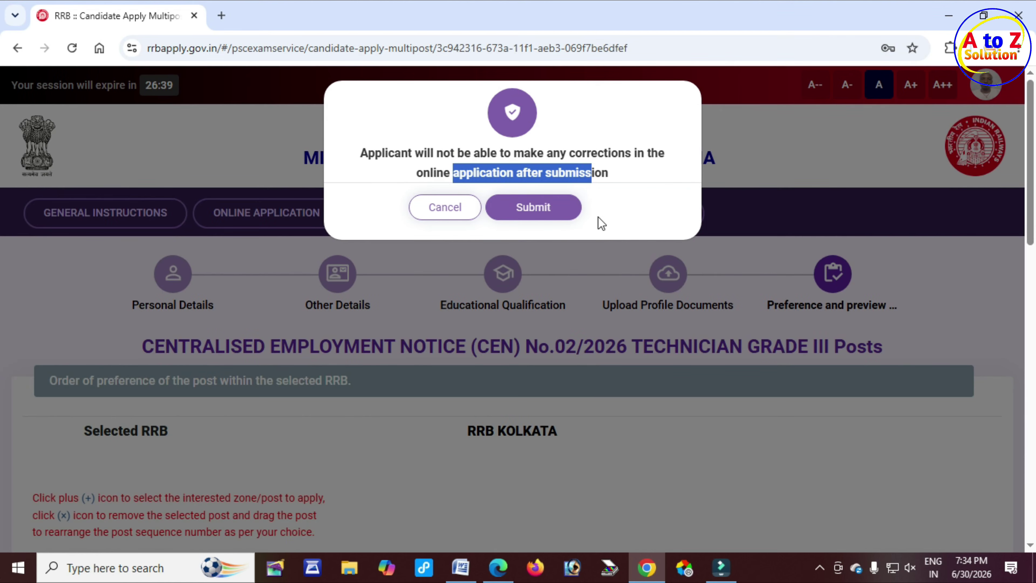
{"action": "left_click", "coordinate": [534, 208]}
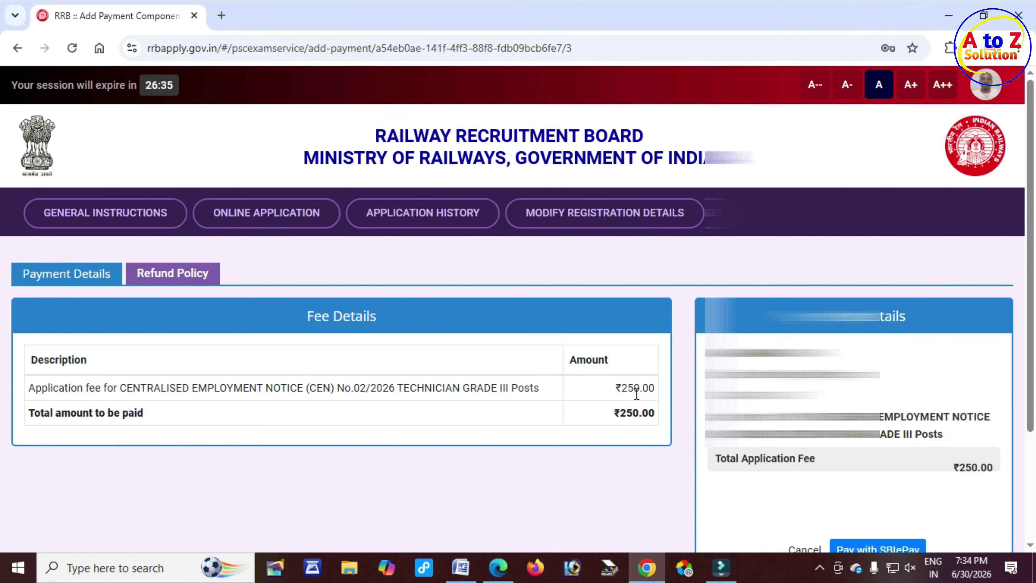
Check the application fee, choose payment with SBIePay, agree to the Terms & Conditions, and proceed.
{"action": "left_click_drag", "start_coordinate": [571, 360], "coordinate": [616, 369]}
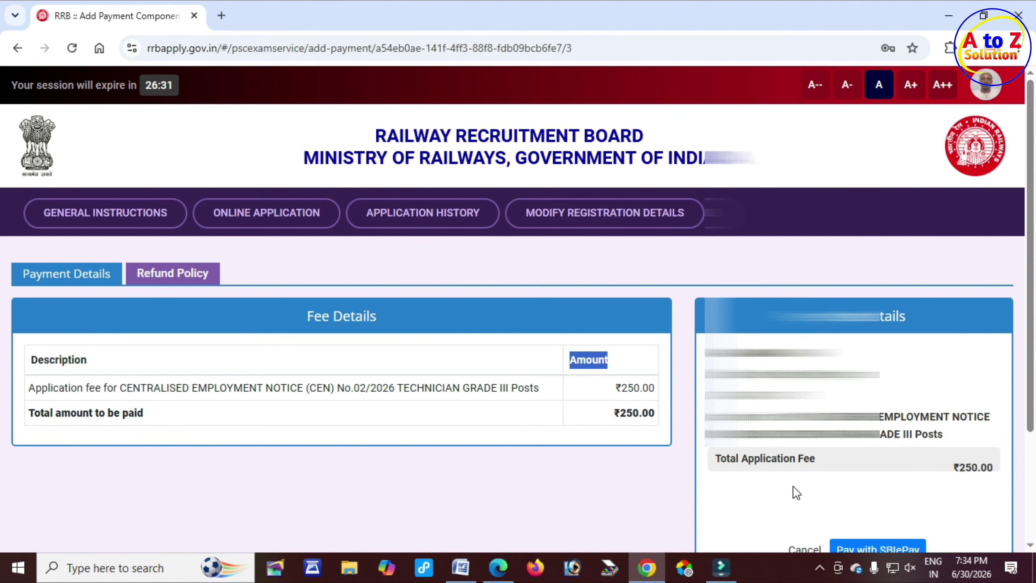
{"action": "scroll", "coordinate": [816, 486], "scroll_direction": "down", "scroll_amount": 2}
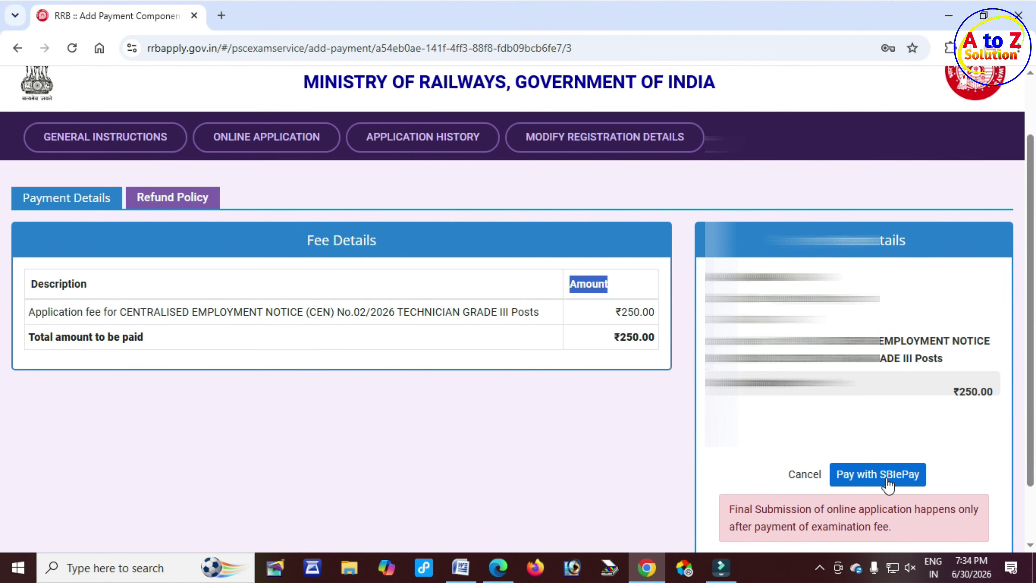
{"action": "left_click", "coordinate": [884, 476]}
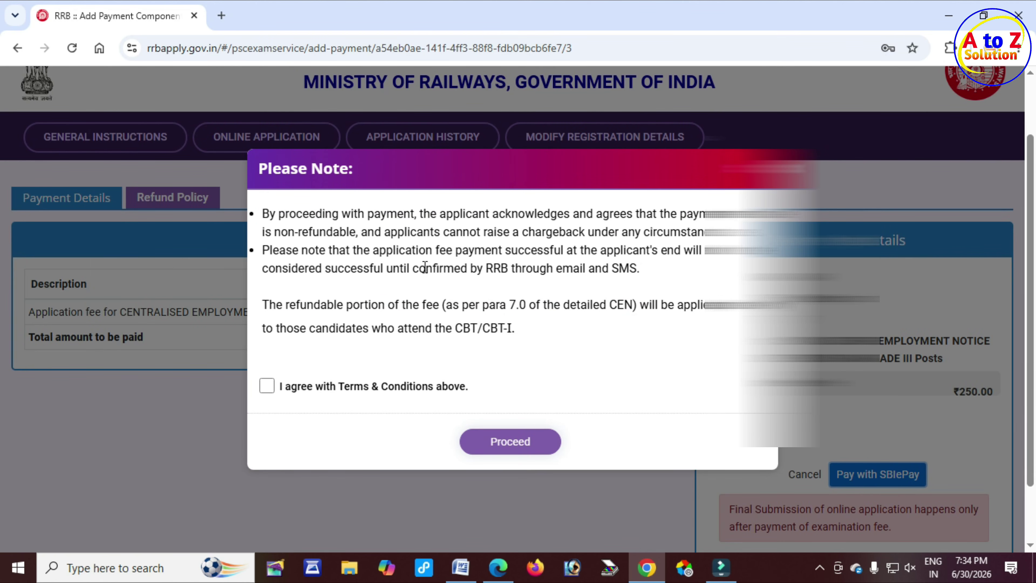
{"action": "left_click", "coordinate": [264, 389]}
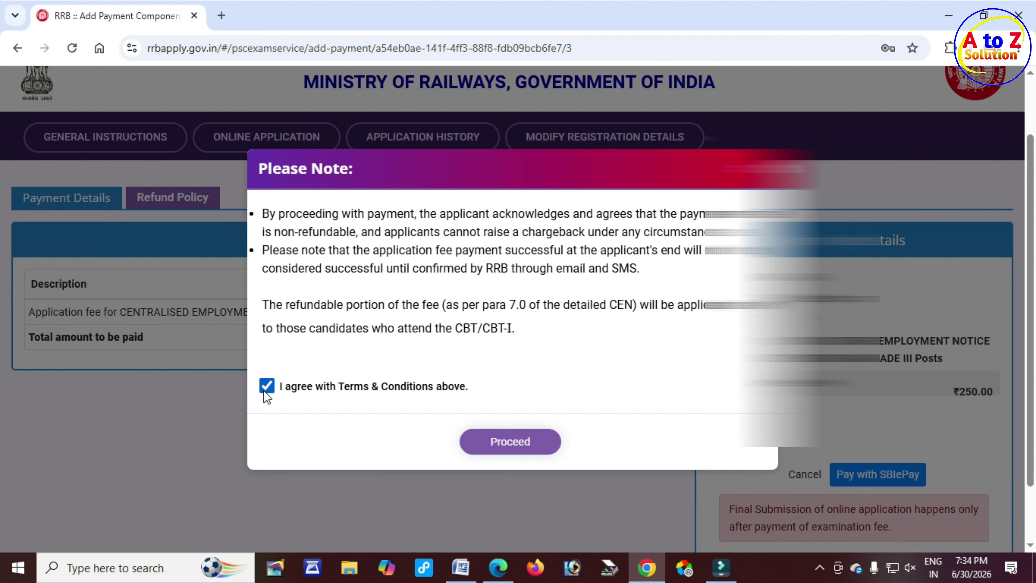
{"action": "left_click", "coordinate": [498, 440]}
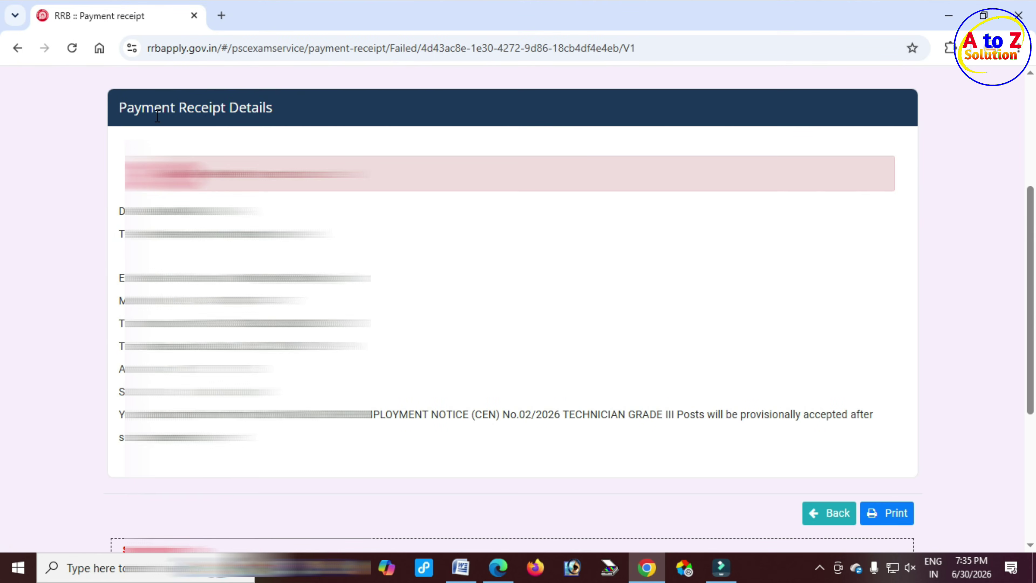
Return from the payment receipt to My Application and open the application view for the TECHNICIAN GRADE III Posts entry.
{"action": "left_click_drag", "start_coordinate": [143, 108], "coordinate": [270, 108]}
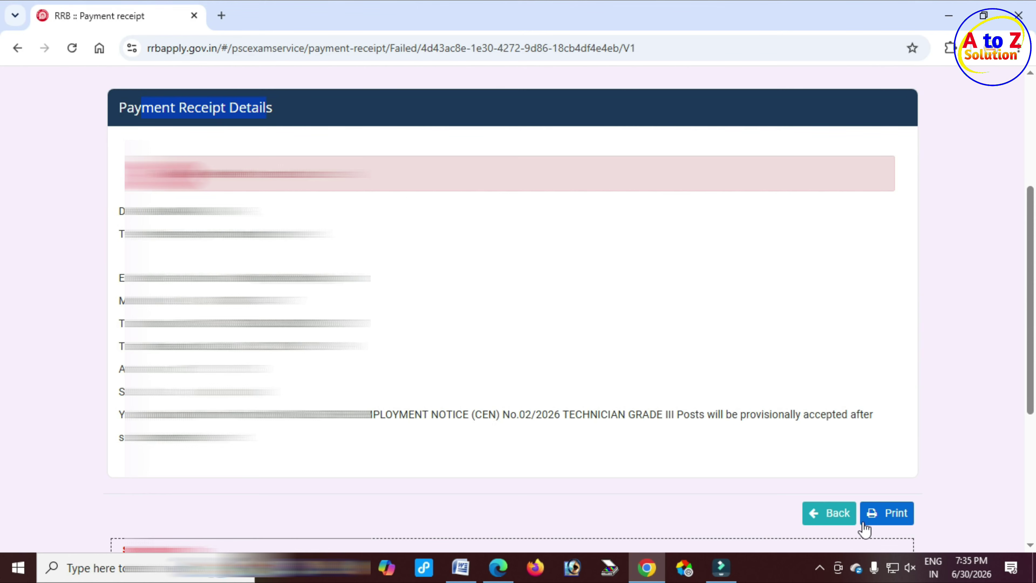
{"action": "left_click", "coordinate": [836, 519]}
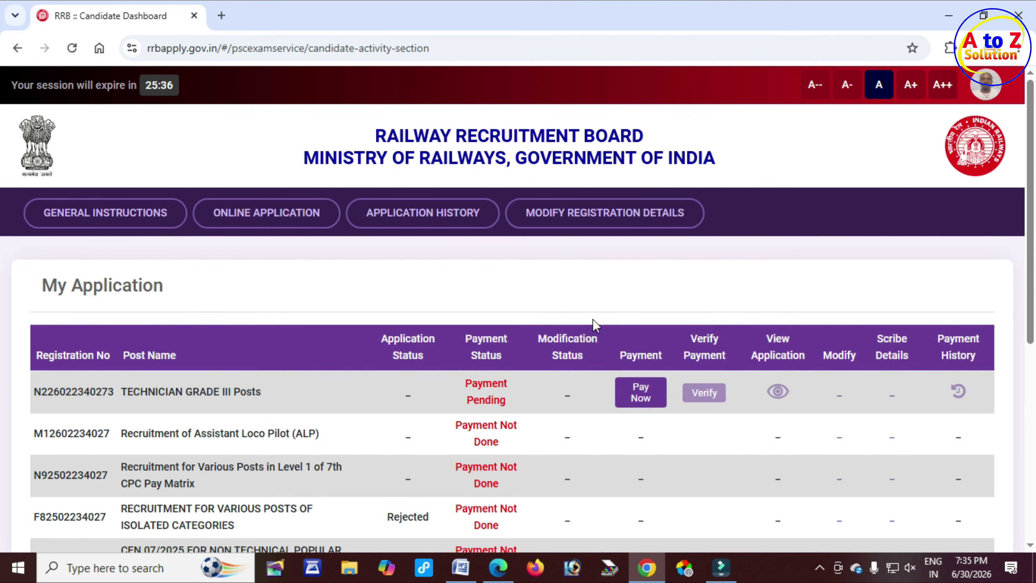
{"action": "left_click_drag", "start_coordinate": [132, 287], "coordinate": [172, 284]}
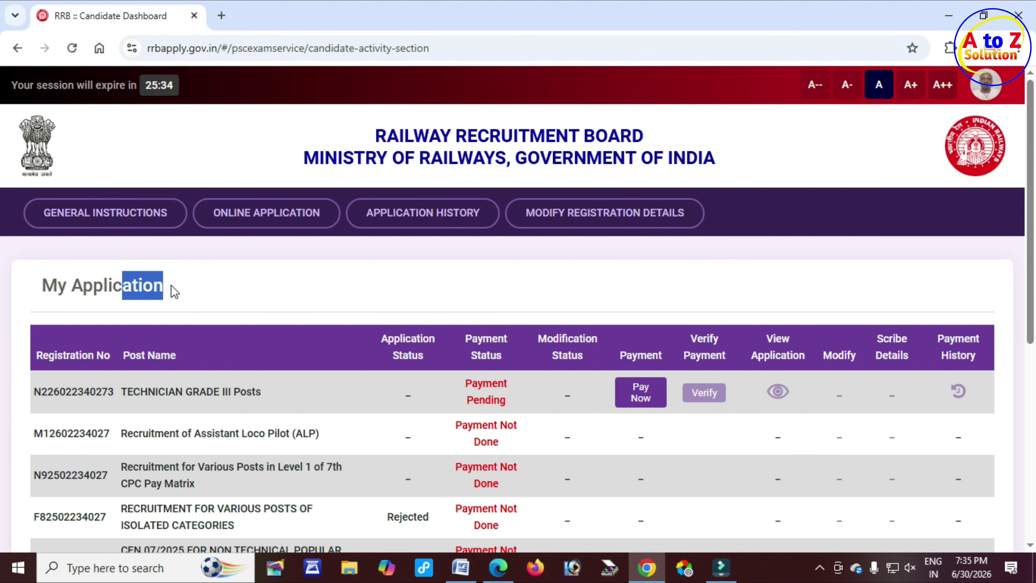
{"action": "left_click_drag", "start_coordinate": [766, 335], "coordinate": [802, 358]}
{"action": "left_click", "coordinate": [779, 400]}
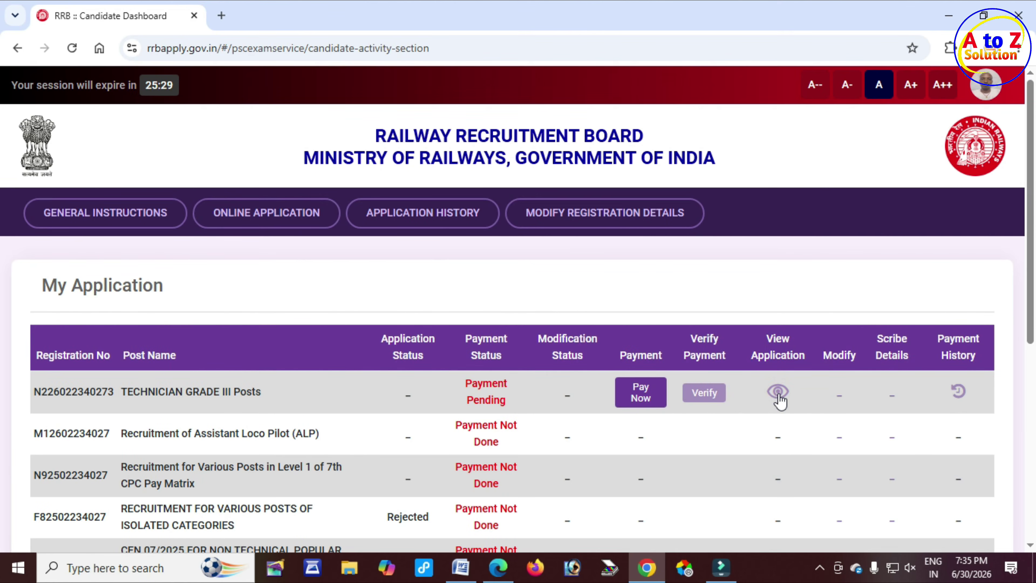